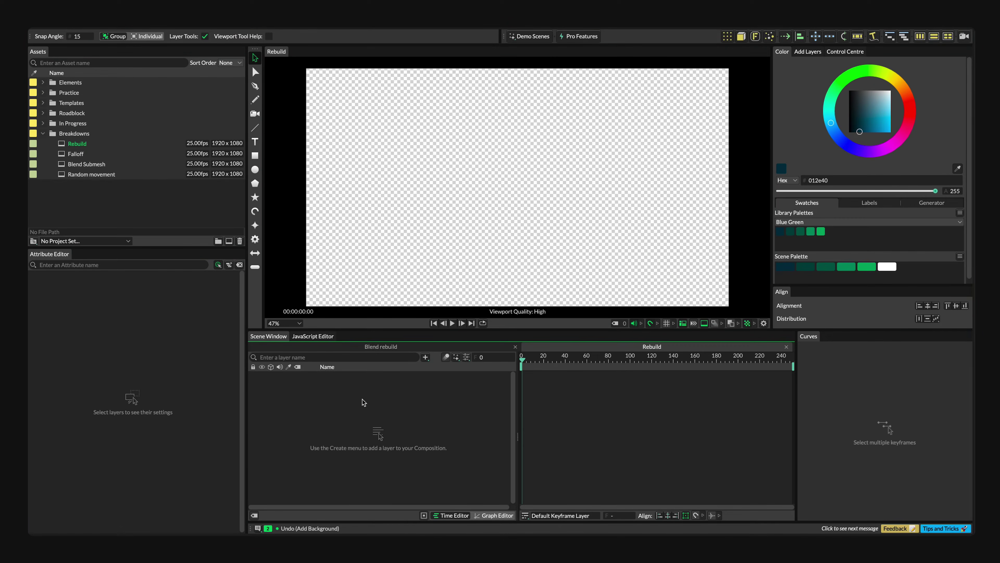
Restore the undone background shape layer and open its fill colour for editing.
key("ctrl+shift+z")
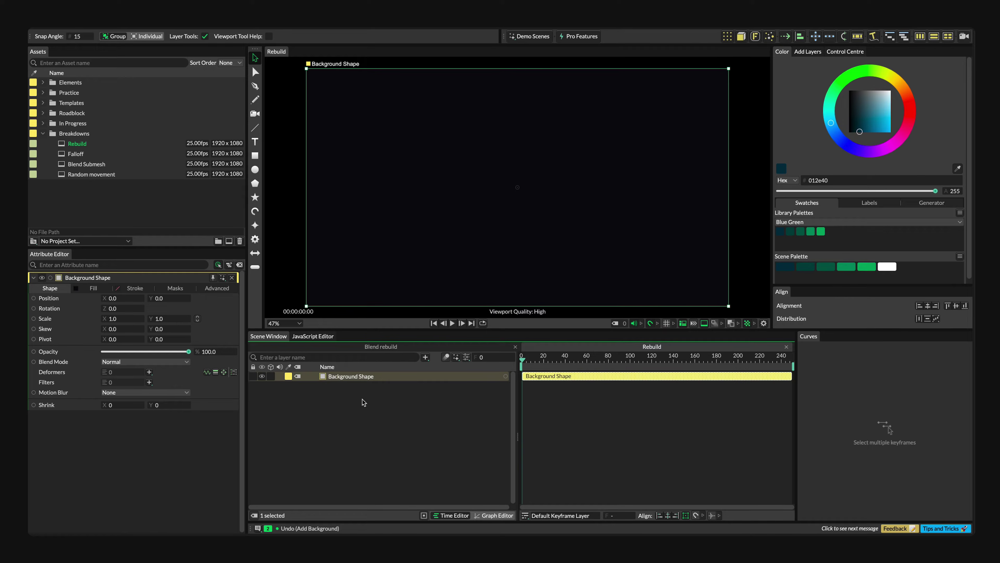
left_click(86, 289)
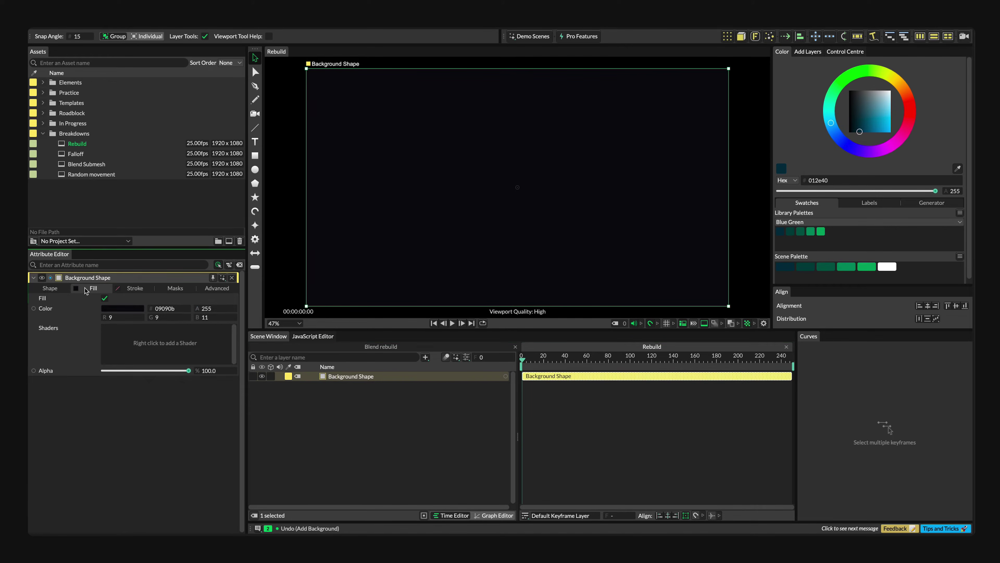
left_click(120, 309)
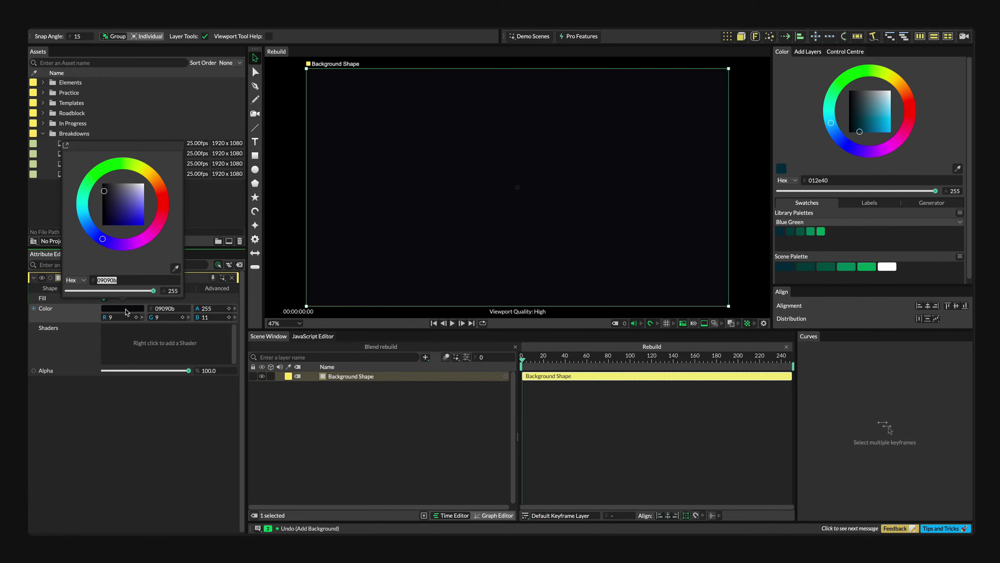
Add an ellipse shape at the centre of the composition and undo a trial Duplicator applied to it.
left_click(255, 172)
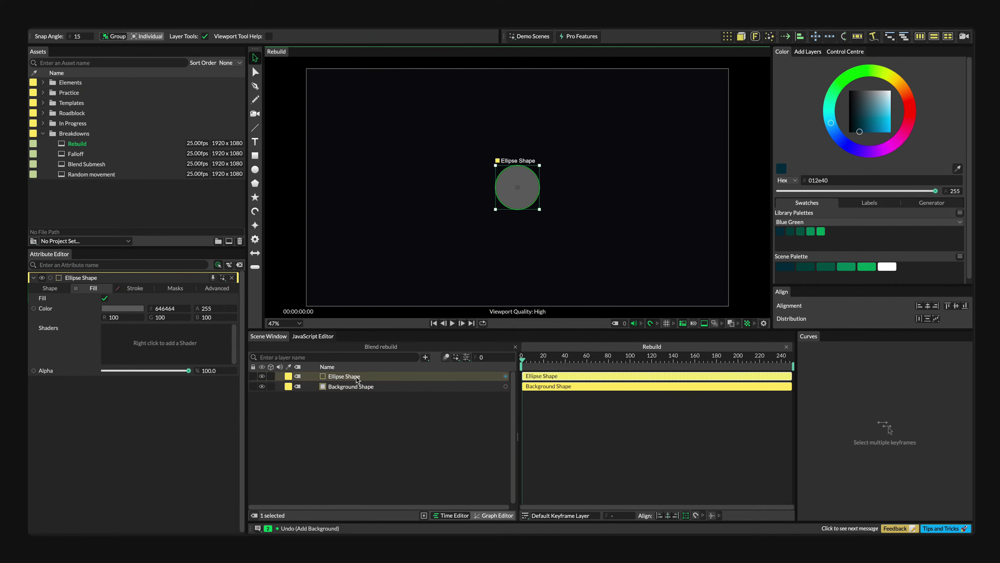
left_click(726, 36)
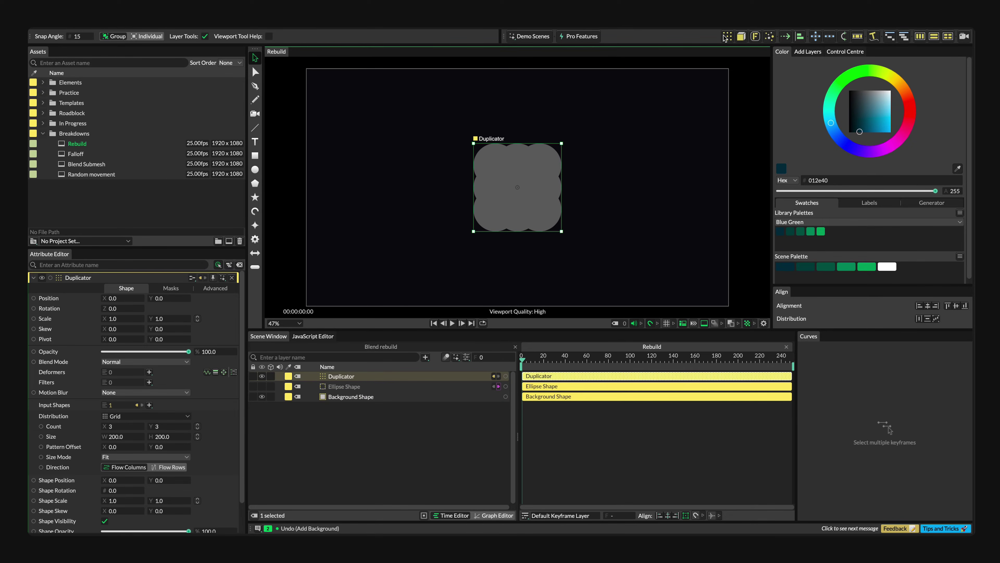
key("ctrl+z")
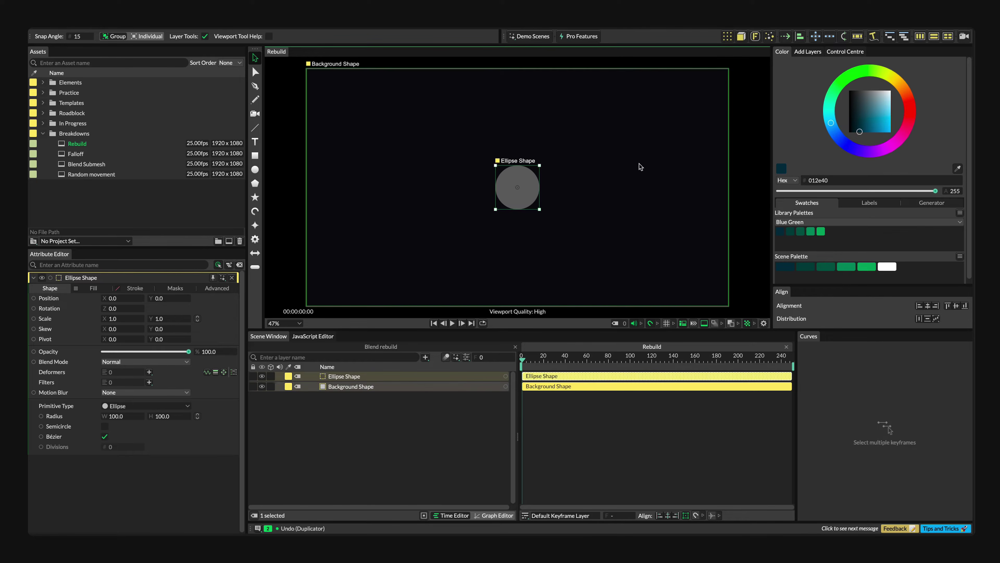
Add a Duplicator layer with the ellipse as its input shape and a grid size of 734 by 734.
left_click(363, 430)
key("Tab")
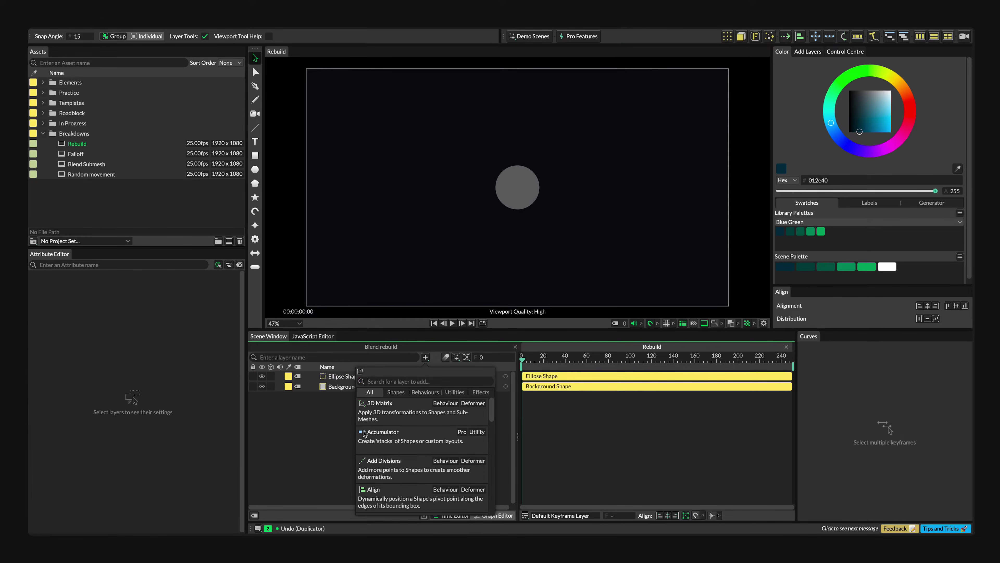
type("dupli")
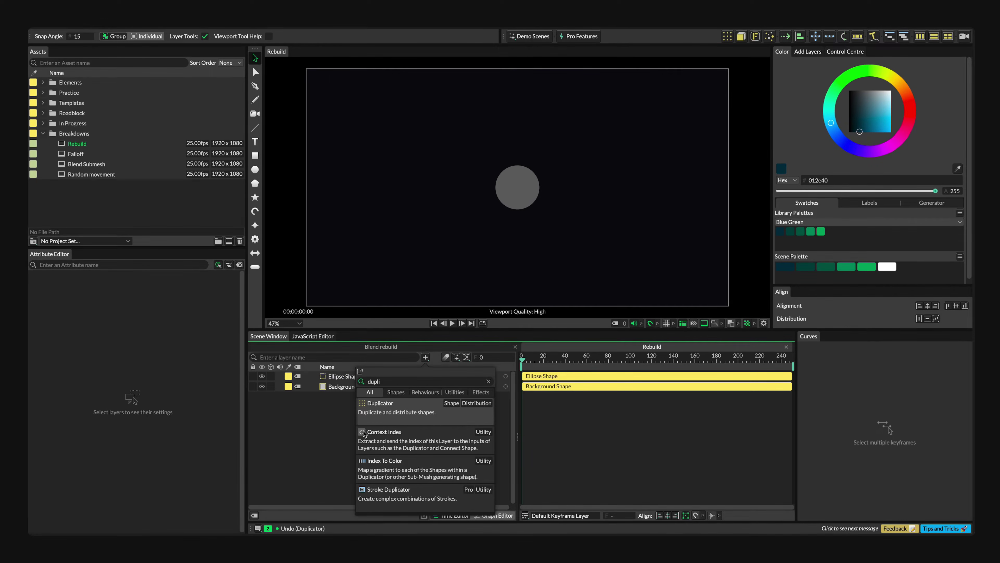
key("Return")
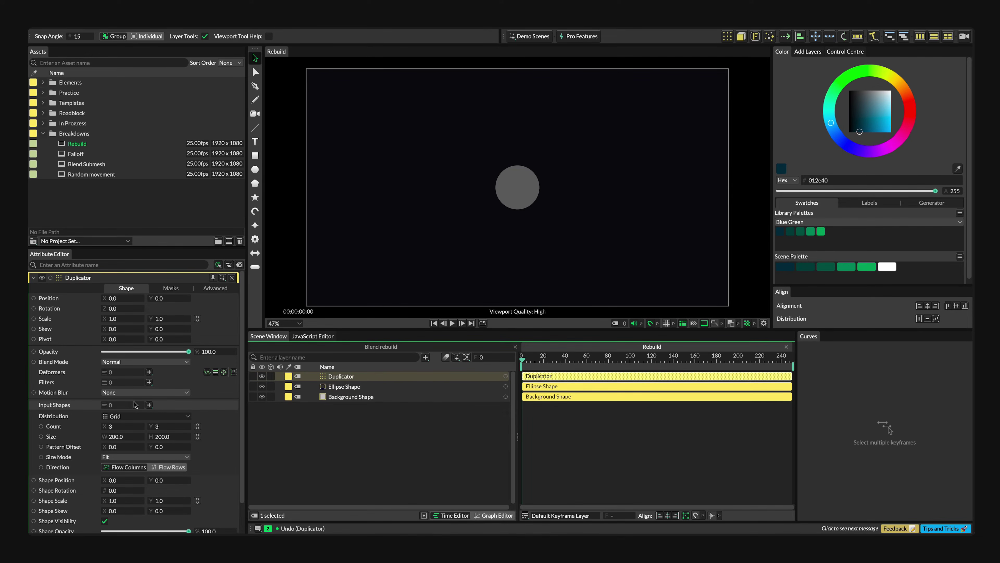
left_click_drag(346, 386, 369, 423)
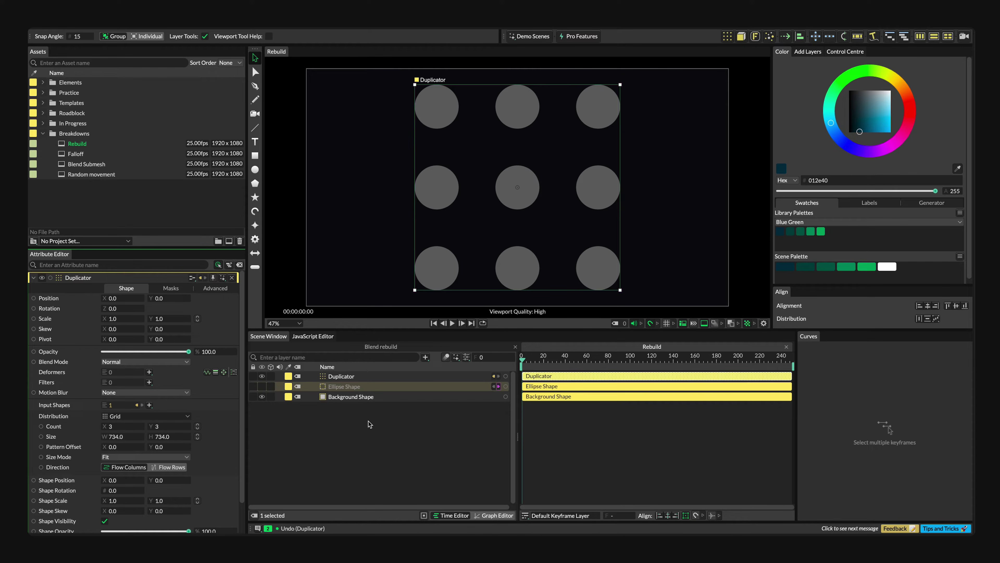
Compare the composition with the original ellipse layer shown and hidden, leaving that layer hidden.
left_click(262, 386)
left_click(262, 387)
left_click(262, 387)
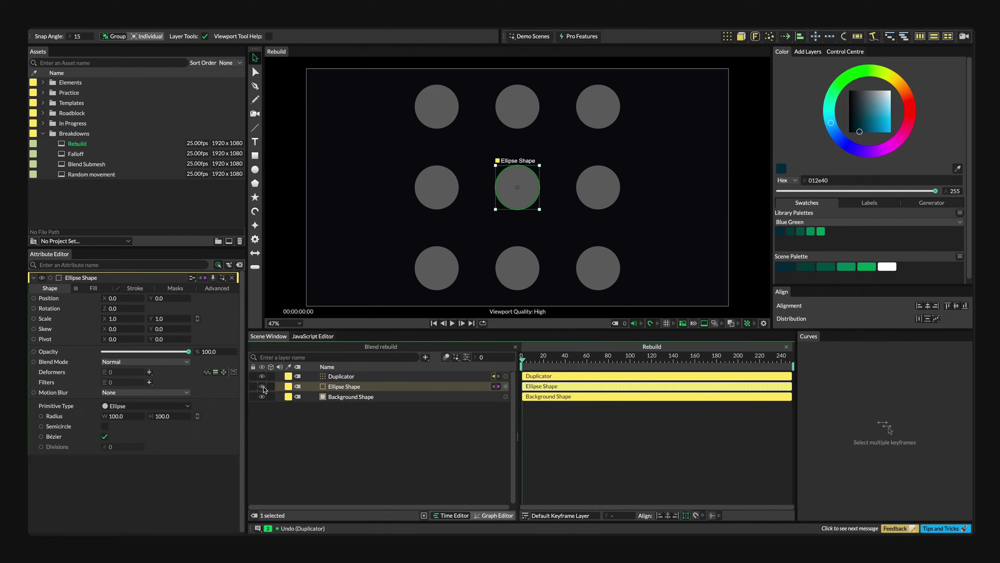
left_click(263, 387)
Reduce the ellipse's radius to 58 and change its fill colour to white (ffffff).
mouse_move(120, 419)
left_mouse_down()
mouse_move(152, 417)
mouse_move(105, 421)
left_mouse_up()
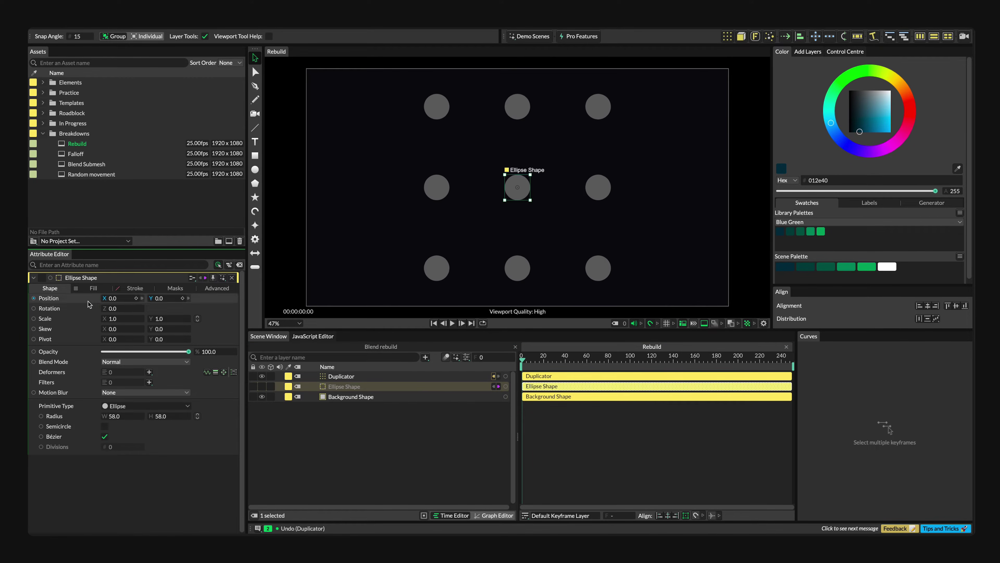
left_click(94, 288)
left_click(122, 308)
left_click_drag(137, 226, 149, 180)
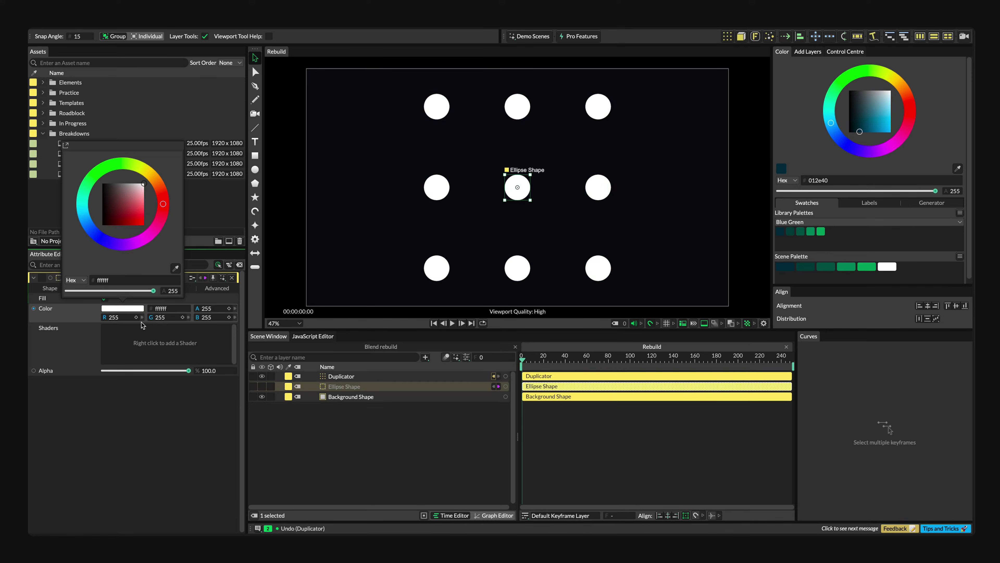
left_click(169, 410)
Try shifting the source ellipse's X position, and restore it to 0.
left_click(51, 288)
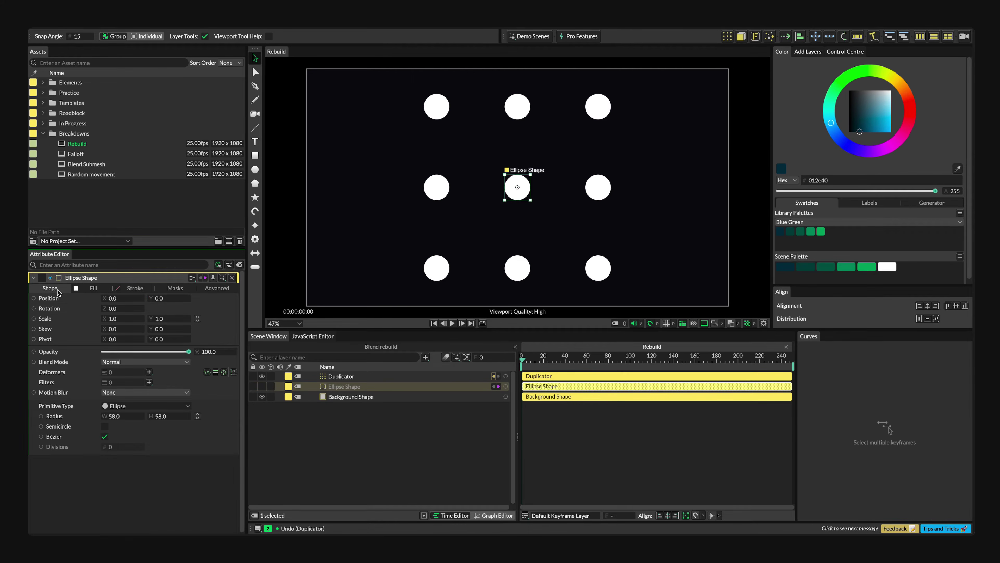
mouse_move(112, 301)
left_mouse_down()
mouse_move(417, 331)
mouse_move(161, 327)
left_mouse_up()
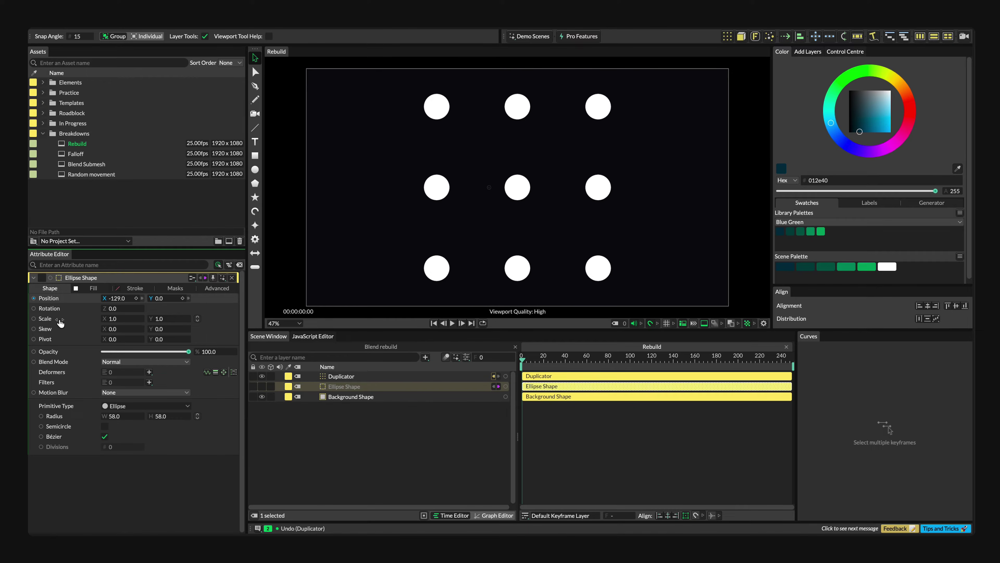
left_click(61, 322)
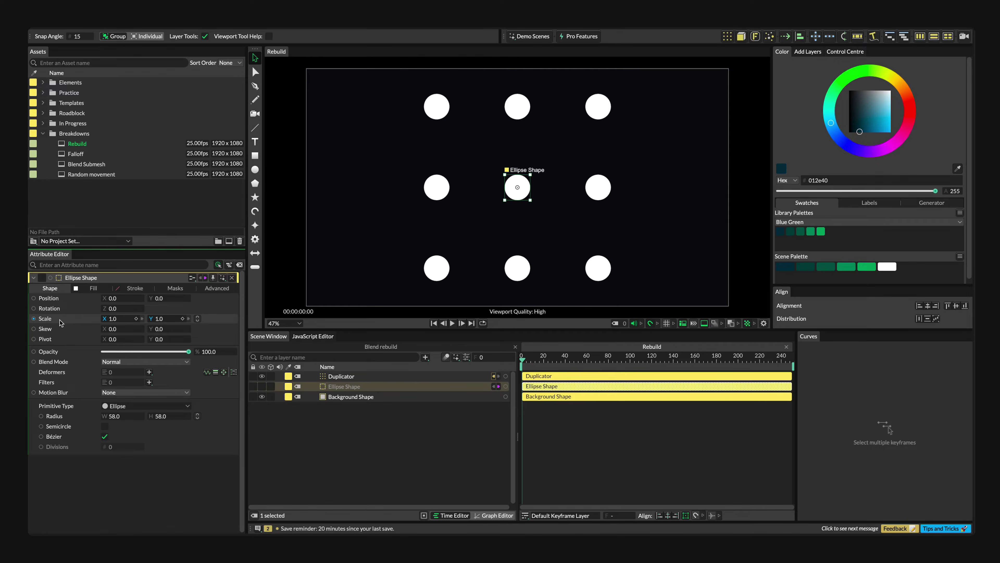
Resize the Duplicator's grid to 1609 wide by 827 high.
left_click(330, 379)
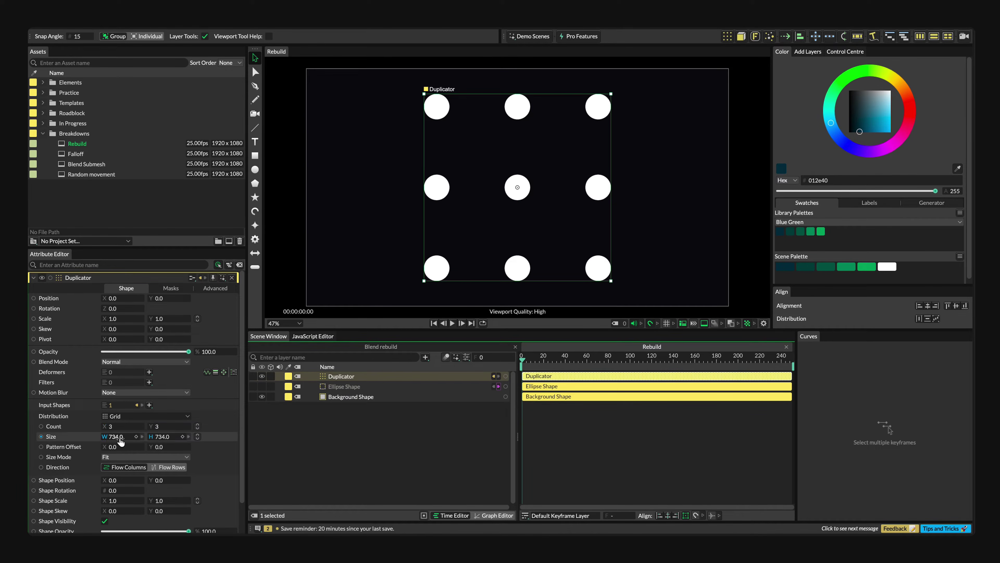
left_click_drag(117, 439, 163, 438)
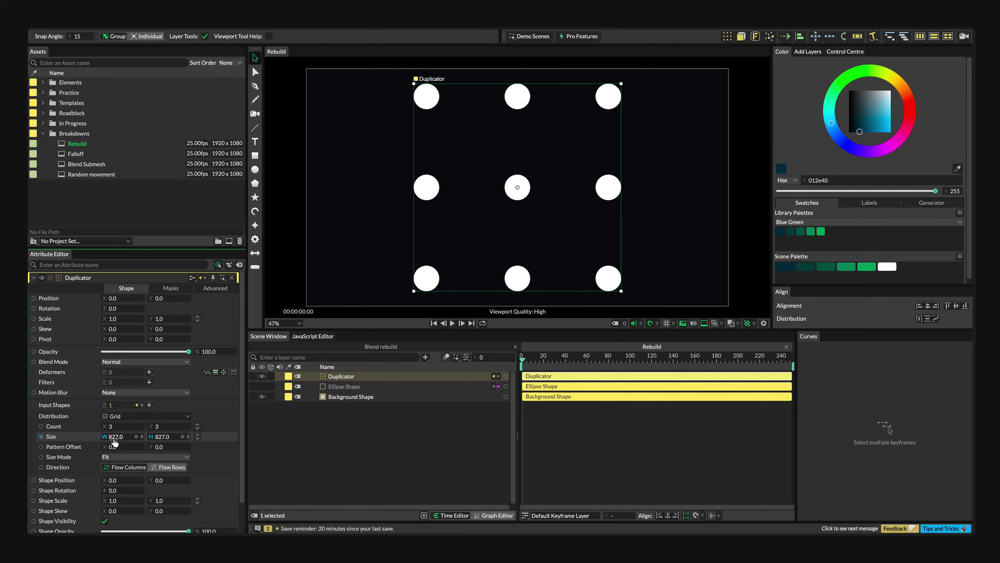
left_click_drag(113, 438, 479, 429)
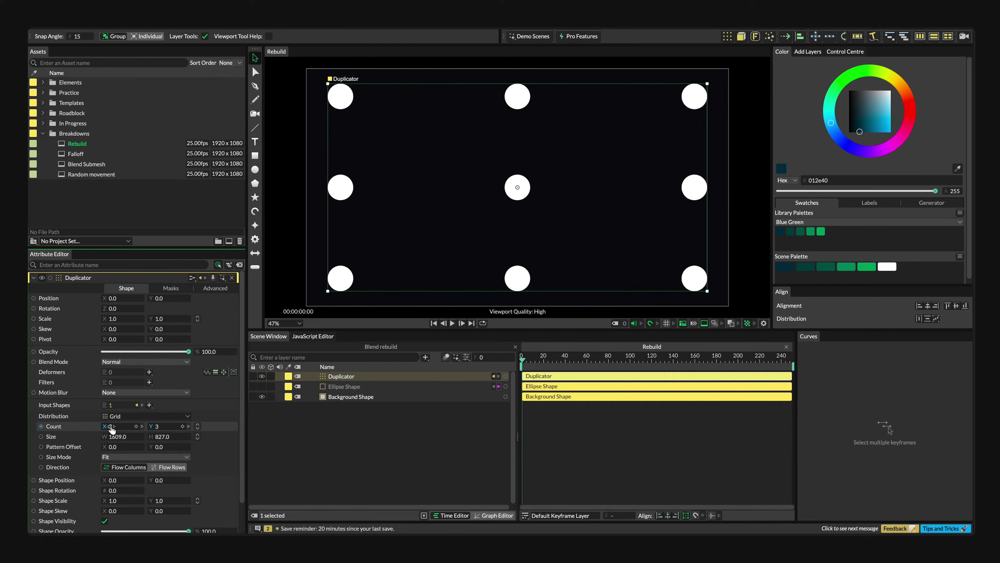
Set the Duplicator's count to 14 by 8 and shrink the ellipse's radius until clear gaps separate the circles.
mouse_move(110, 429)
left_mouse_down()
mouse_move(130, 428)
mouse_move(119, 428)
left_mouse_up()
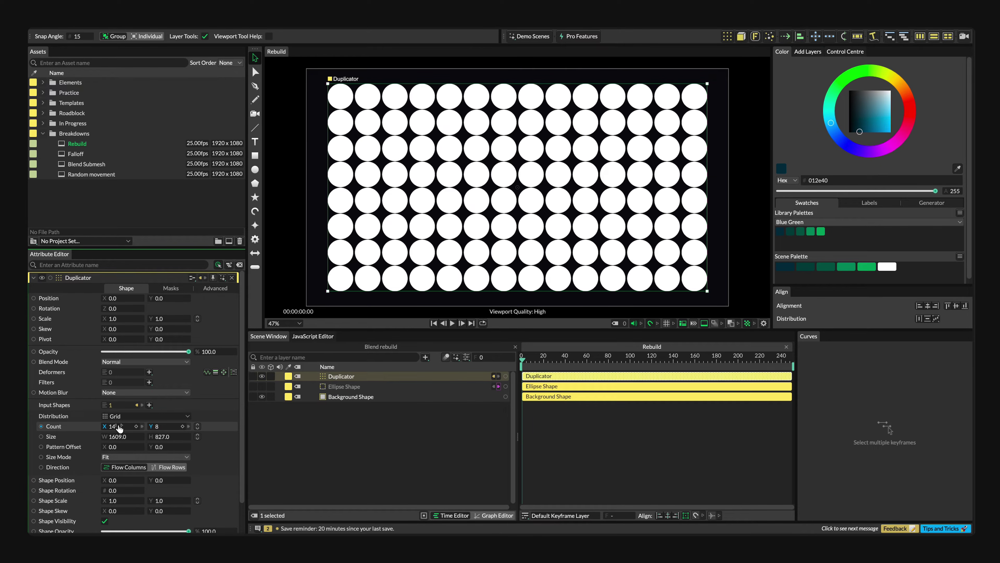
left_click(371, 387)
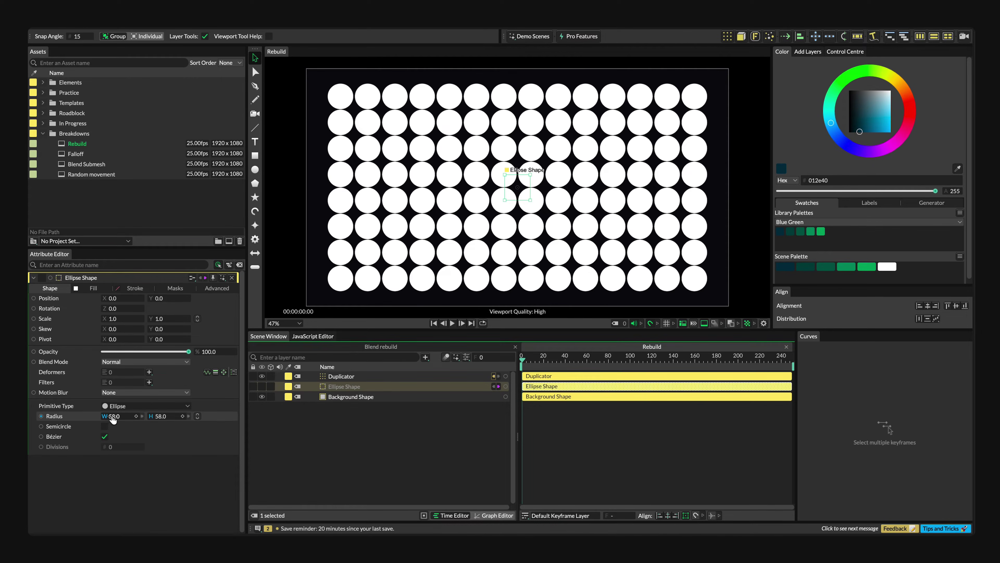
left_click_drag(113, 419, 95, 418)
Undo a trial Shape Scale change on the Duplicator and enlarge its grid to fill more of the composition.
left_click(322, 377)
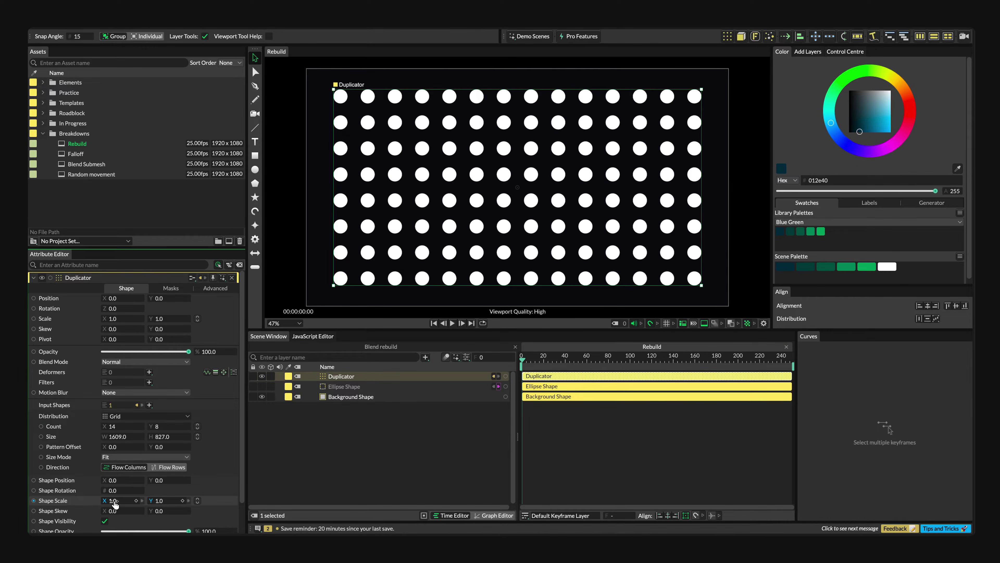
left_click_drag(114, 505, 113, 504)
key("ctrl+z")
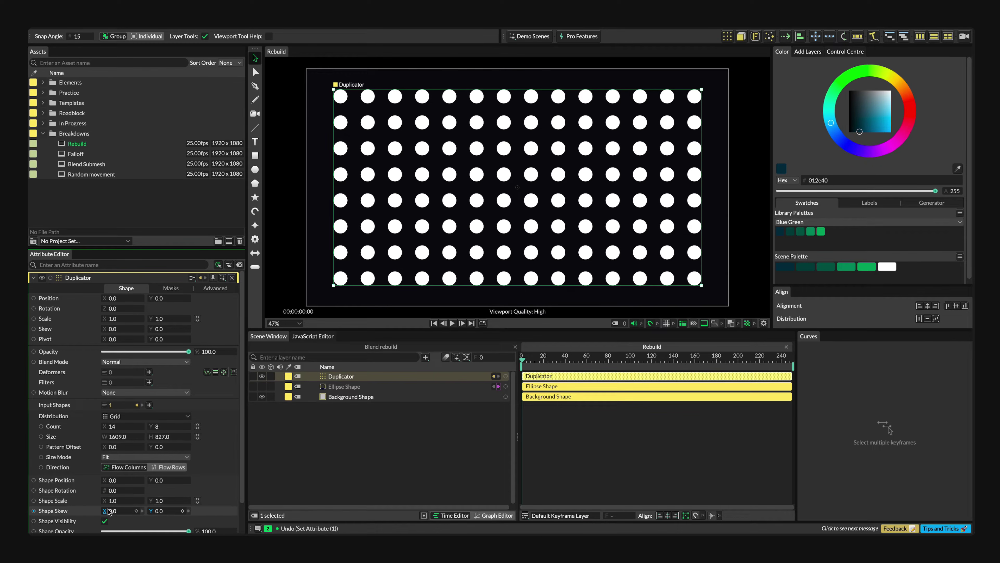
left_click_drag(119, 438, 195, 438)
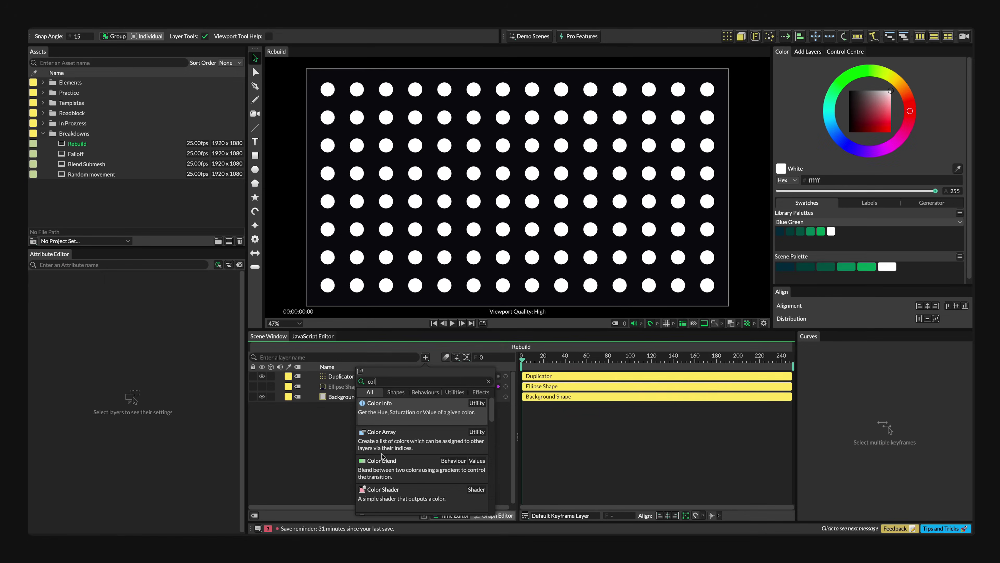
Add a trial Color Array layer with white as its second colour, and delete the layer.
type("lor array")
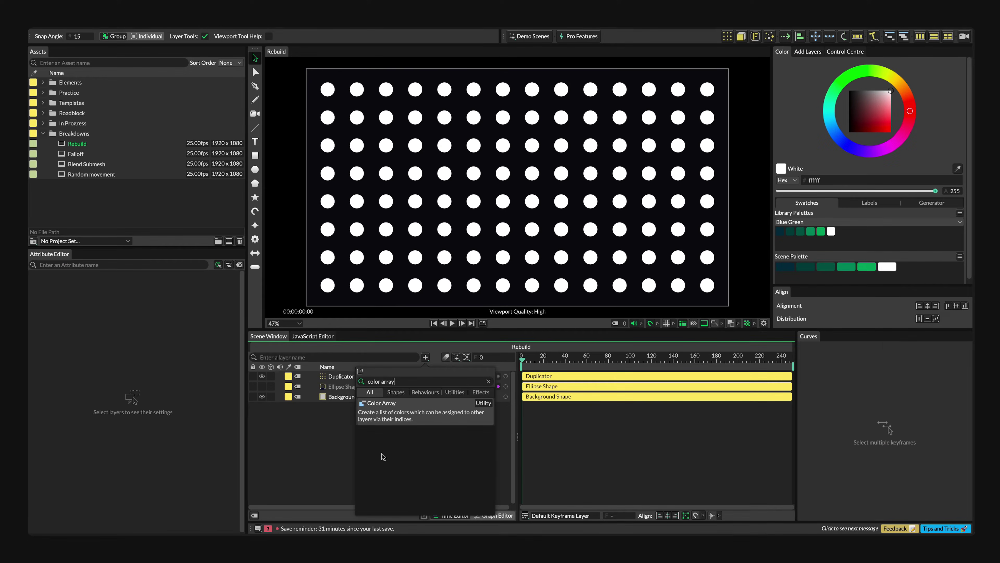
key("Return")
left_click(113, 362)
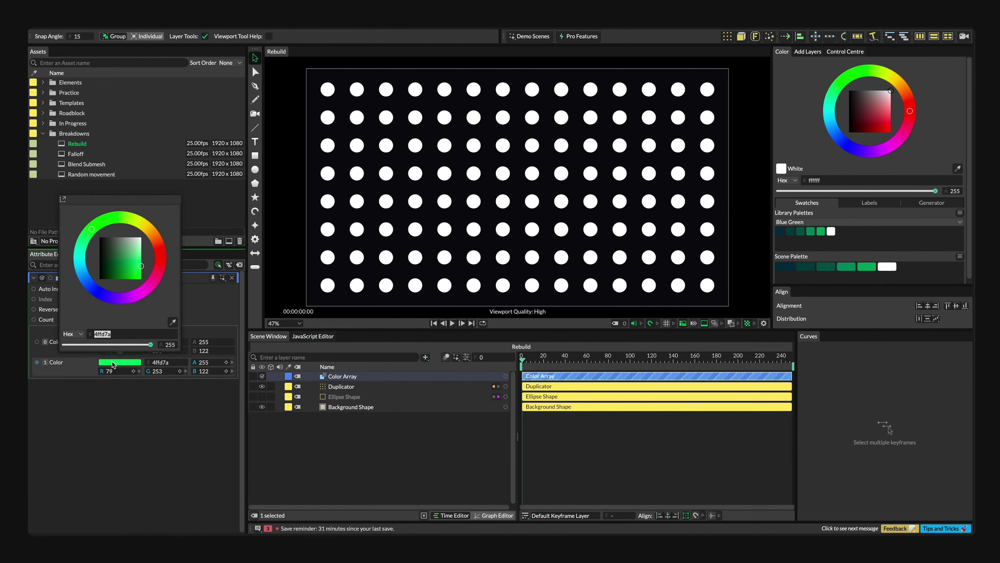
left_click_drag(36, 362, 133, 424)
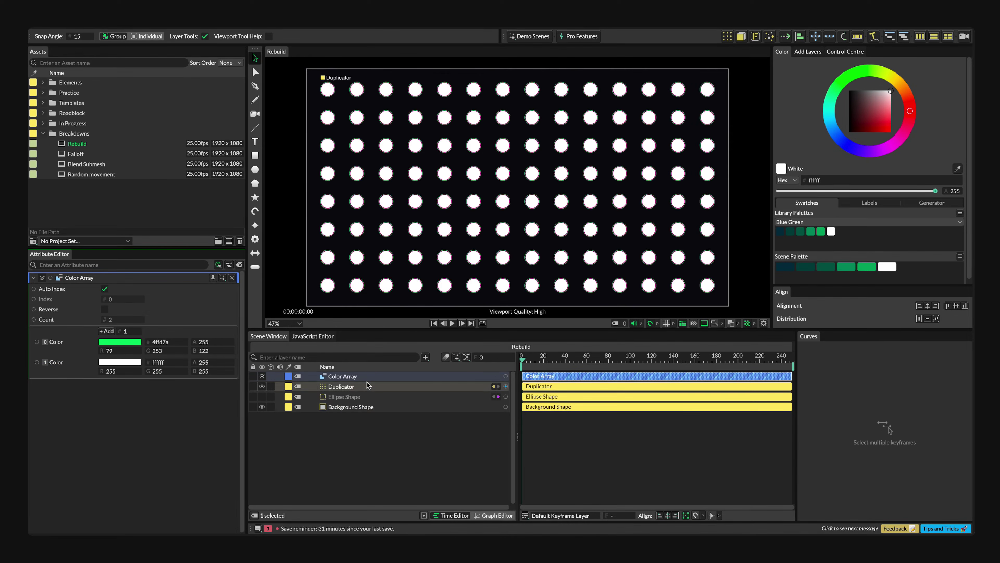
key("Delete")
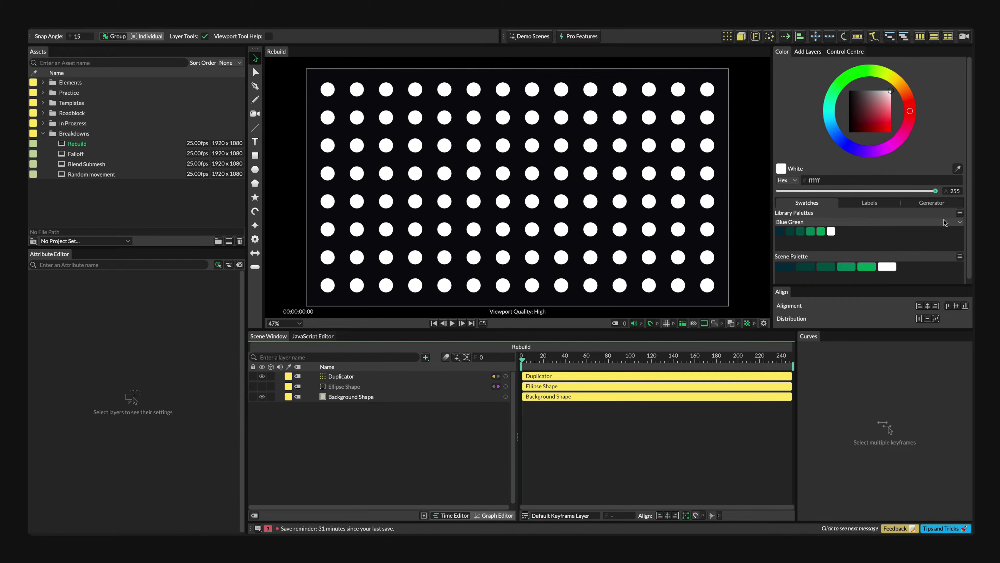
Create a Color Array from the Blue Green library palette and place it at the bottom of the layer stack.
left_click(960, 212)
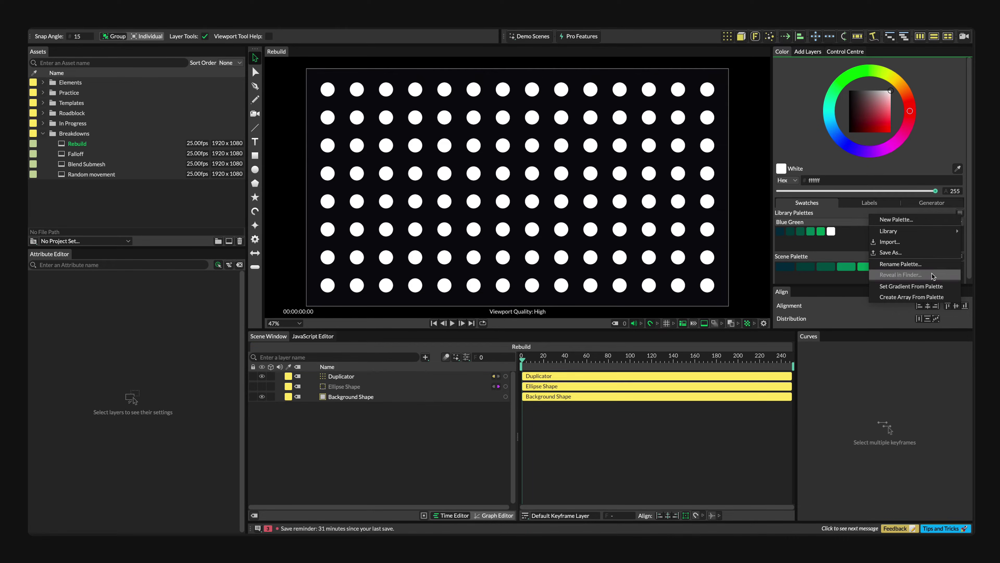
left_click(920, 297)
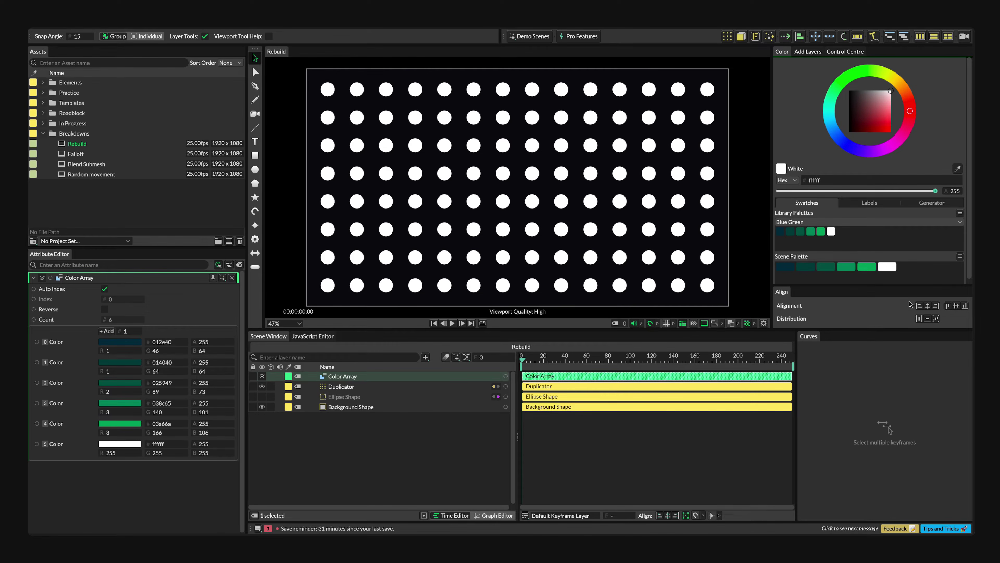
left_click_drag(343, 376, 333, 430)
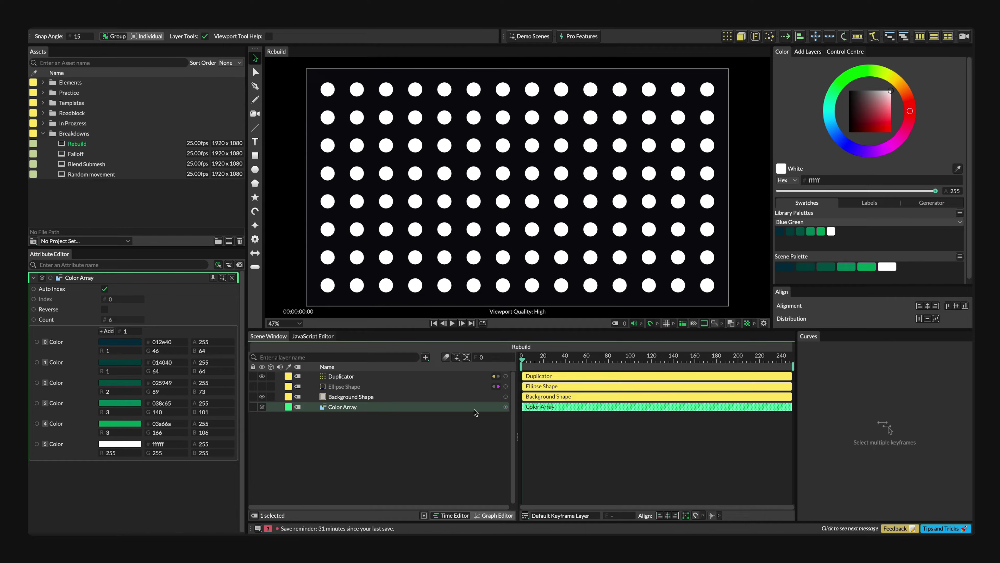
Connect the Color Array to the Fill.Color attribute of the ellipse shape.
left_click_drag(505, 407, 360, 389)
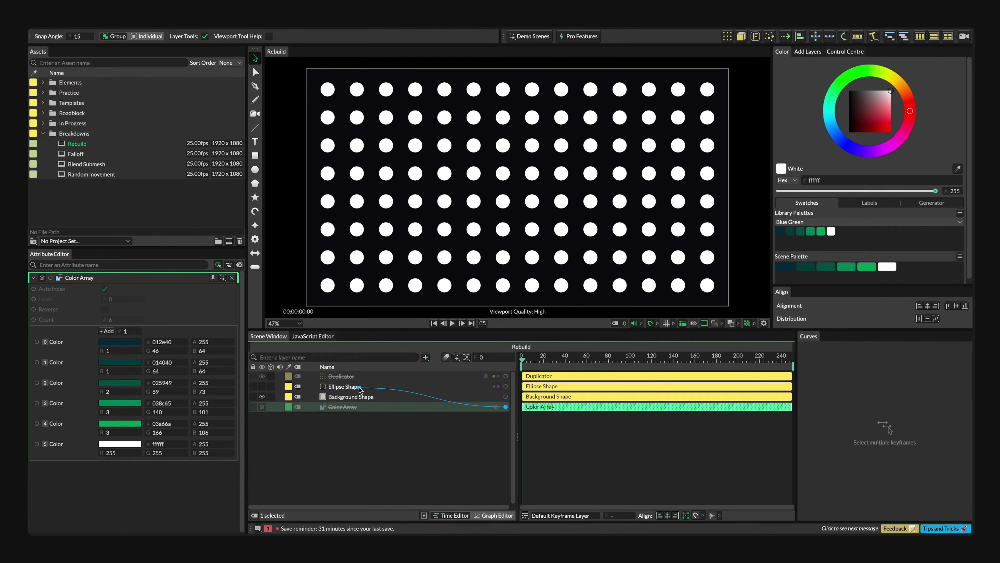
mouse_move(358, 387)
left_mouse_down()
mouse_move(354, 379)
mouse_move(360, 387)
left_mouse_up()
left_click_drag(361, 384, 362, 384)
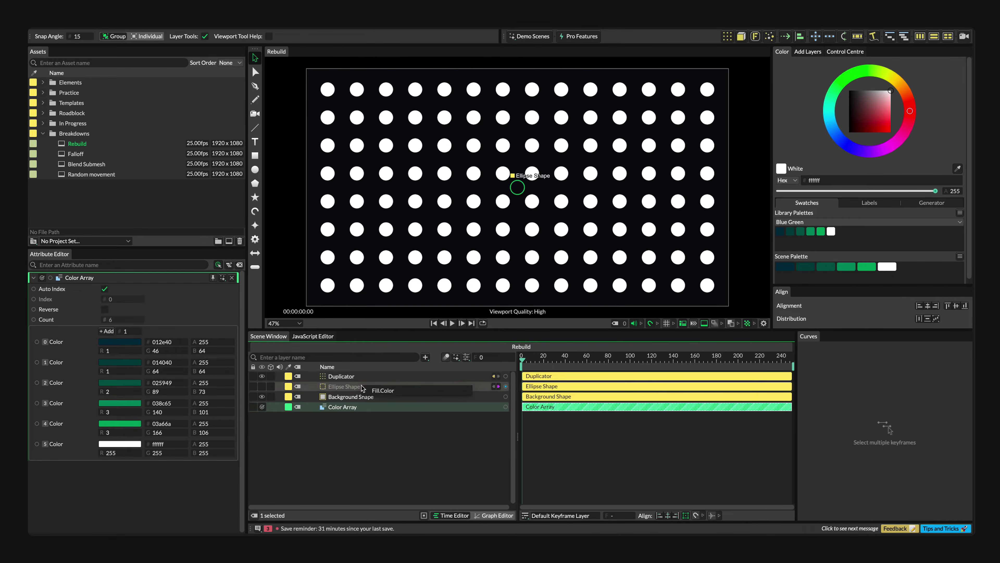
left_click(403, 390)
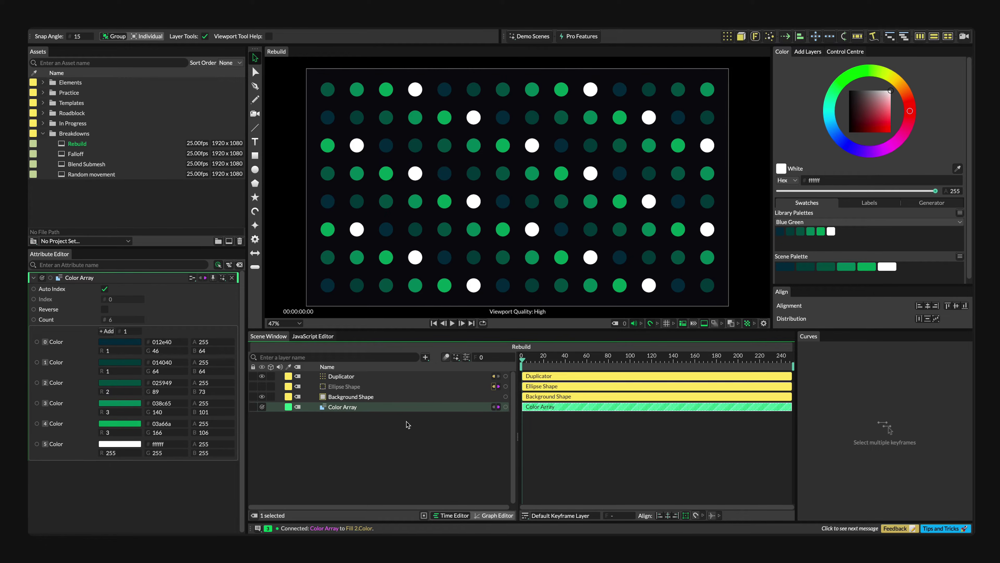
Try deleting the white colour from the Color Array and setting the Duplicator's grid count to 12 by 10.
right_click(81, 447)
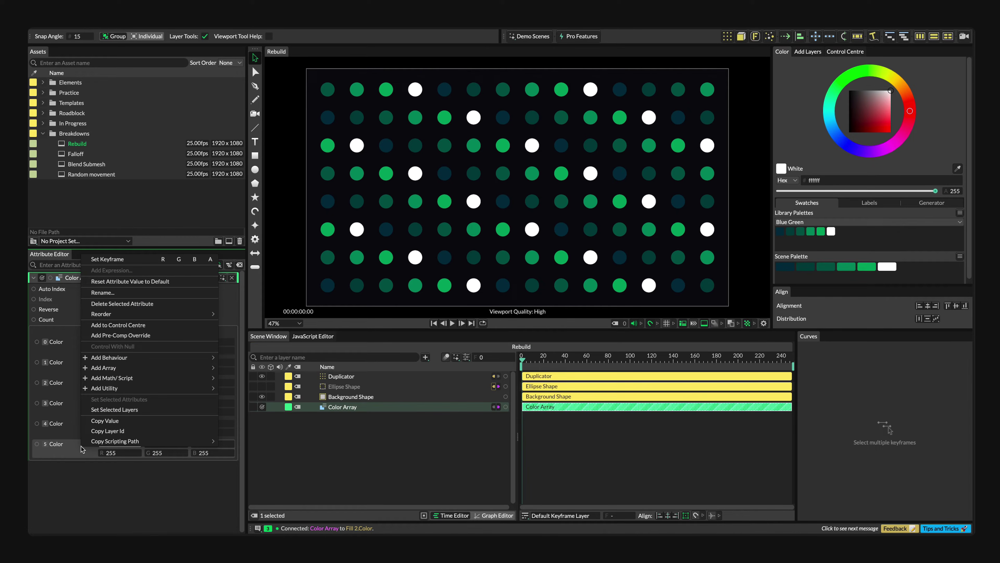
left_click(141, 304)
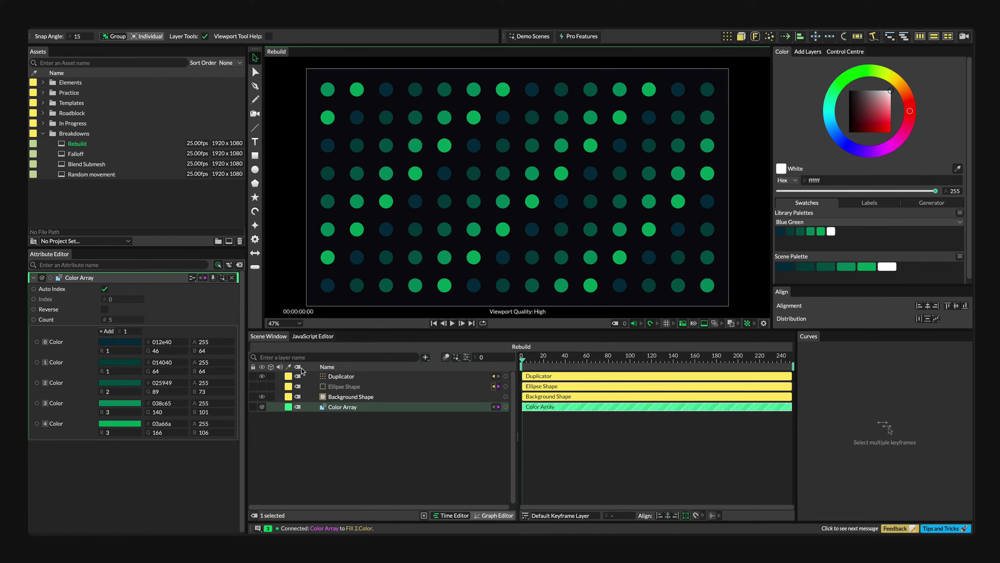
left_click(328, 377)
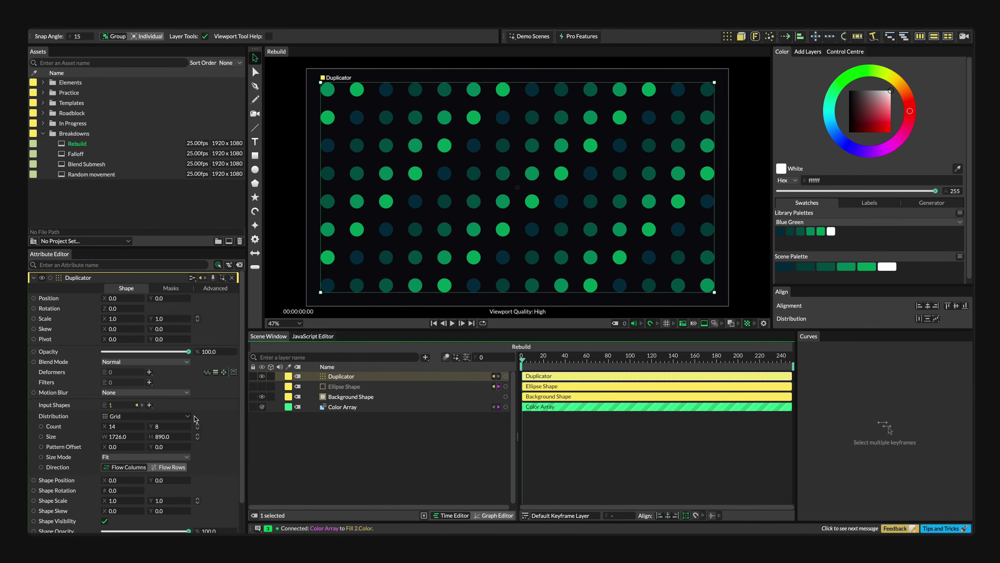
left_click_drag(158, 426, 119, 426)
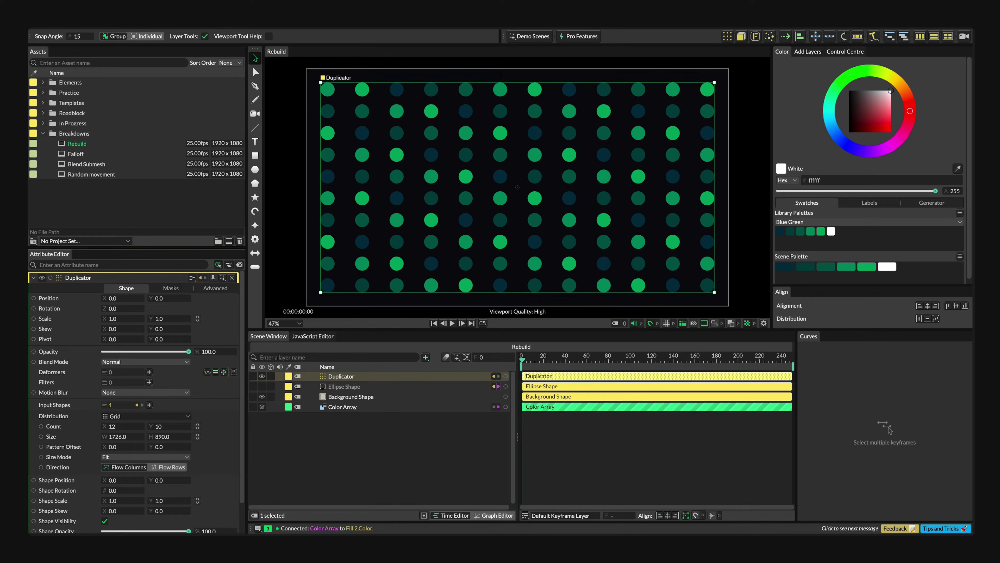
Undo the trial Duplicator count changes and the deletion of the white colour from the Color Array.
left_click(398, 462)
key("ctrl+z")
key("ctrl+z")
key("ctrl+z")
key("ctrl+z")
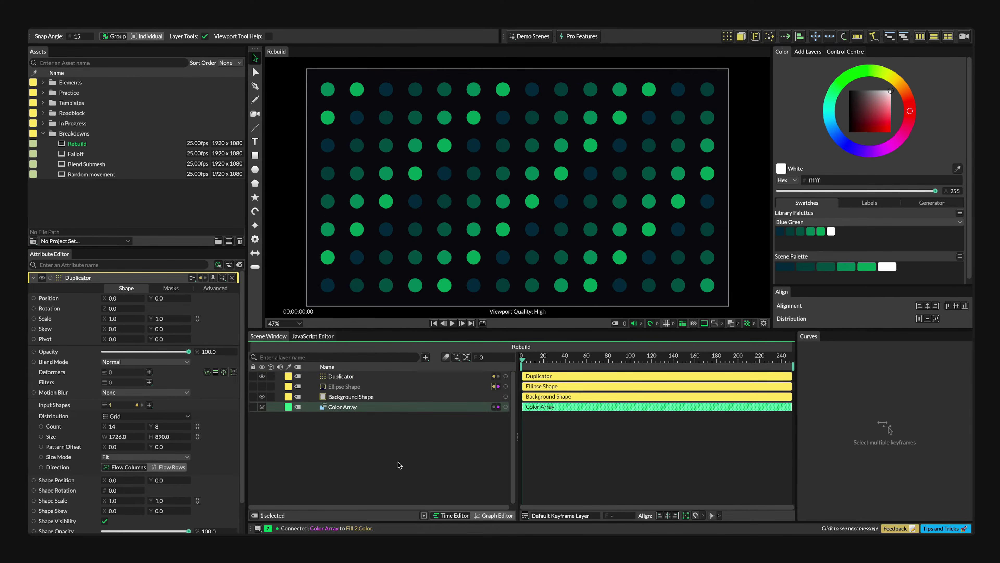
key("ctrl+z")
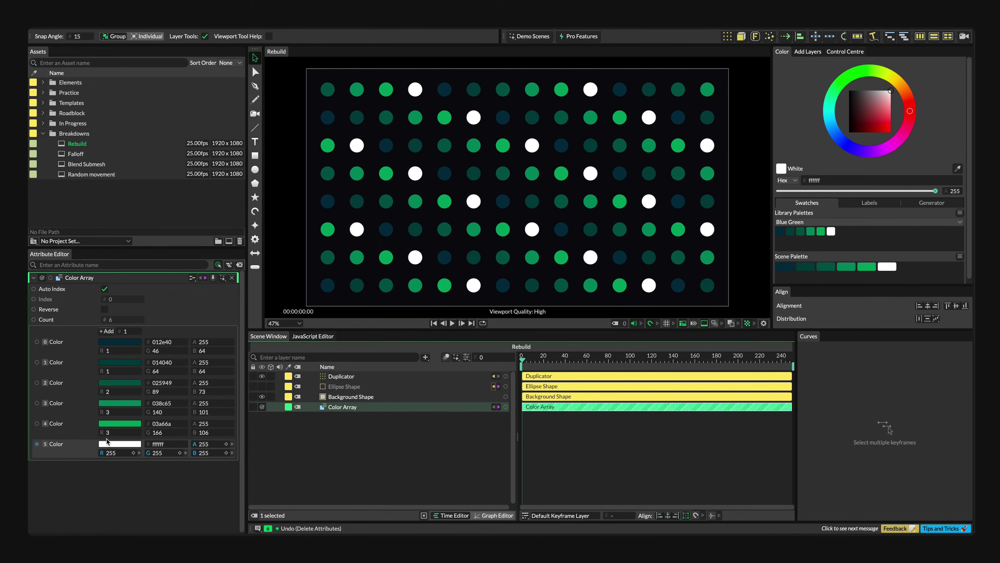
Examine the index numbers of the Duplicator's circles with the viewport's debug information, and turn that debug display off.
left_click(764, 323)
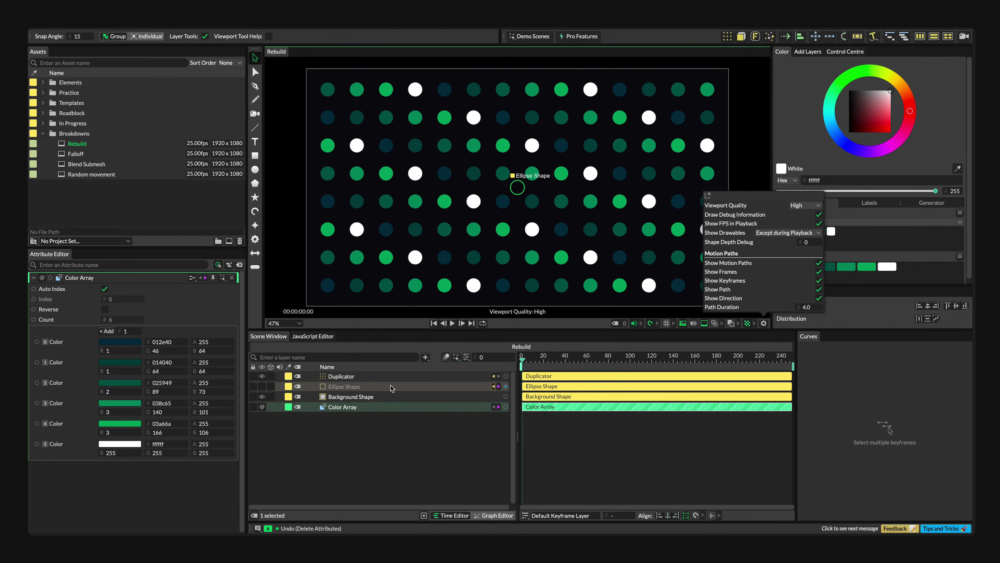
left_click(332, 377)
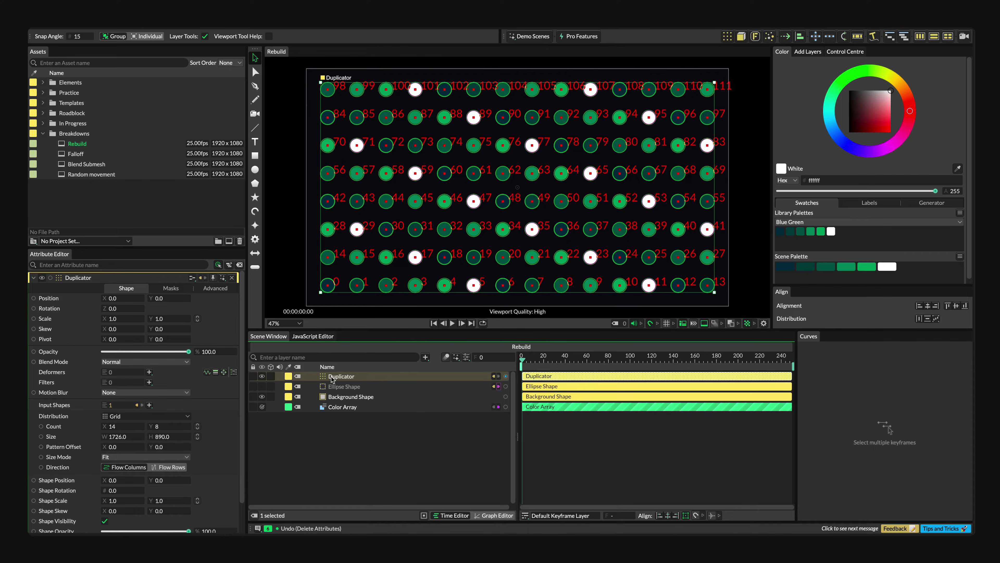
left_click(345, 408, "ctrl")
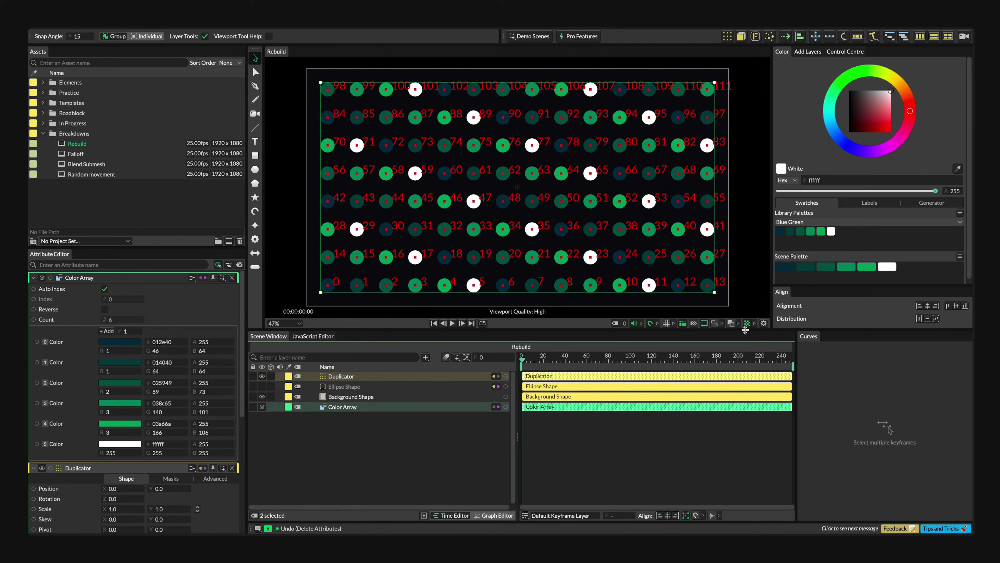
left_click(764, 323)
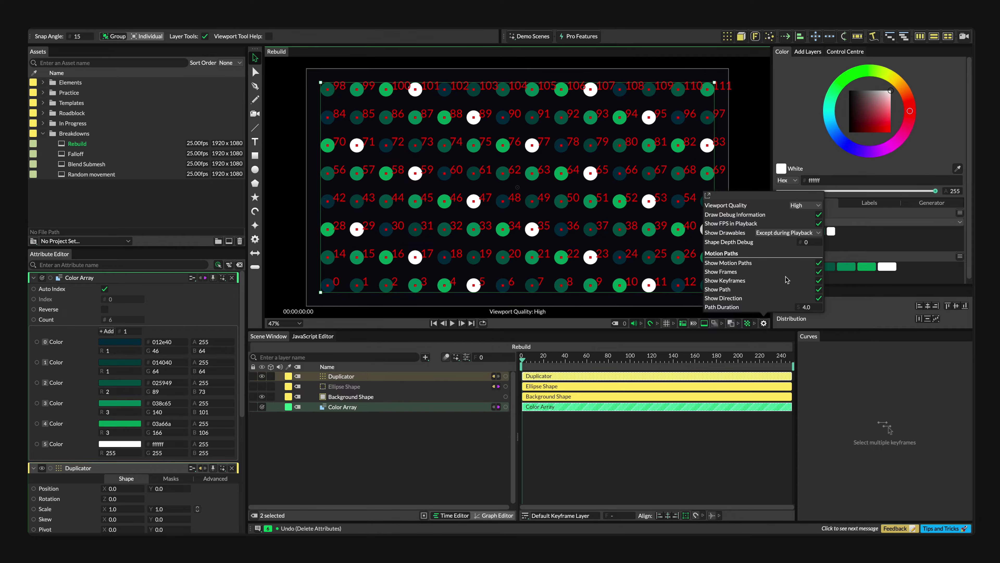
left_click(818, 215)
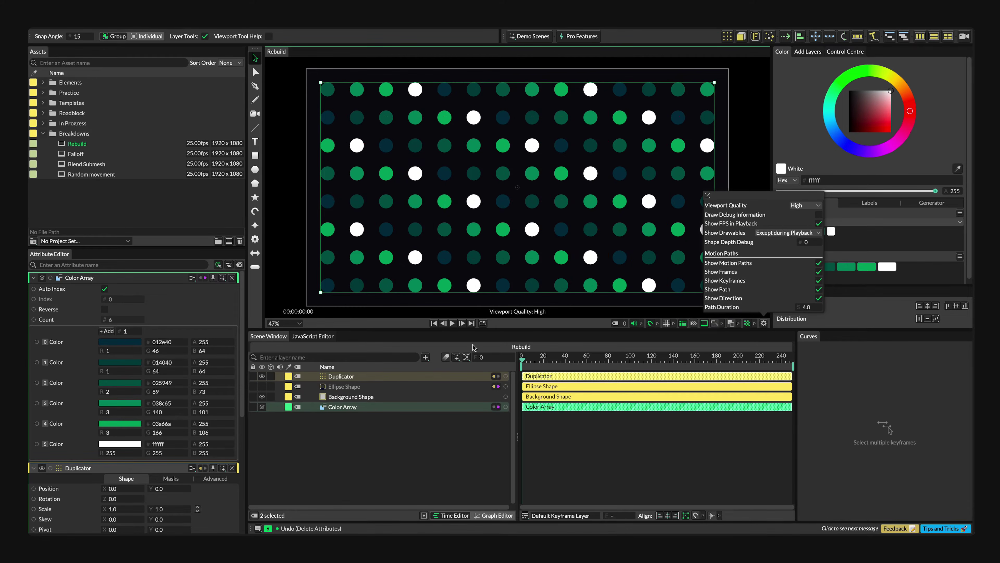
Try a 12 by 12 grid count on the Duplicator to align the colours in columns, and undo it.
scroll(115, 478, "down", 5)
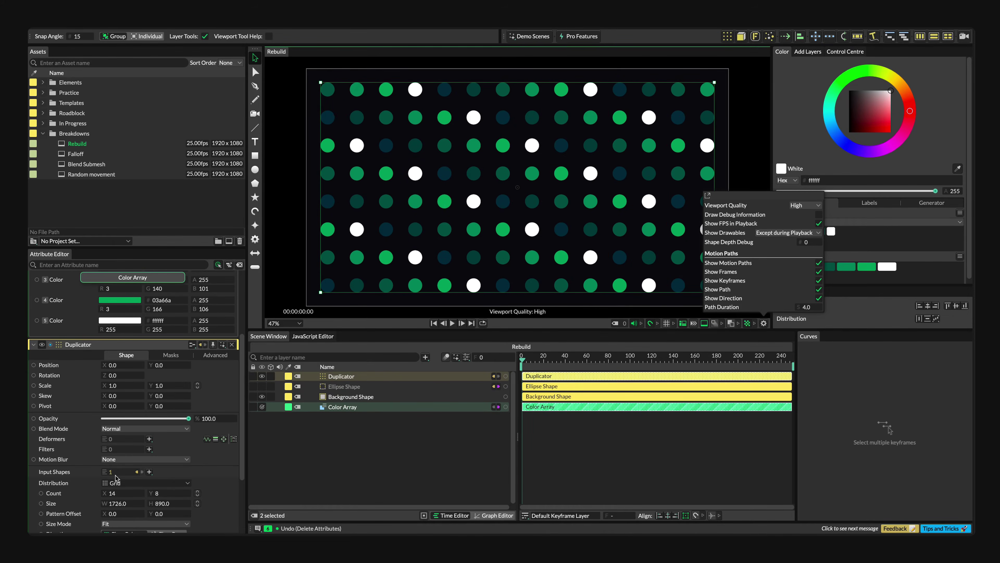
scroll(116, 478, "down", 3)
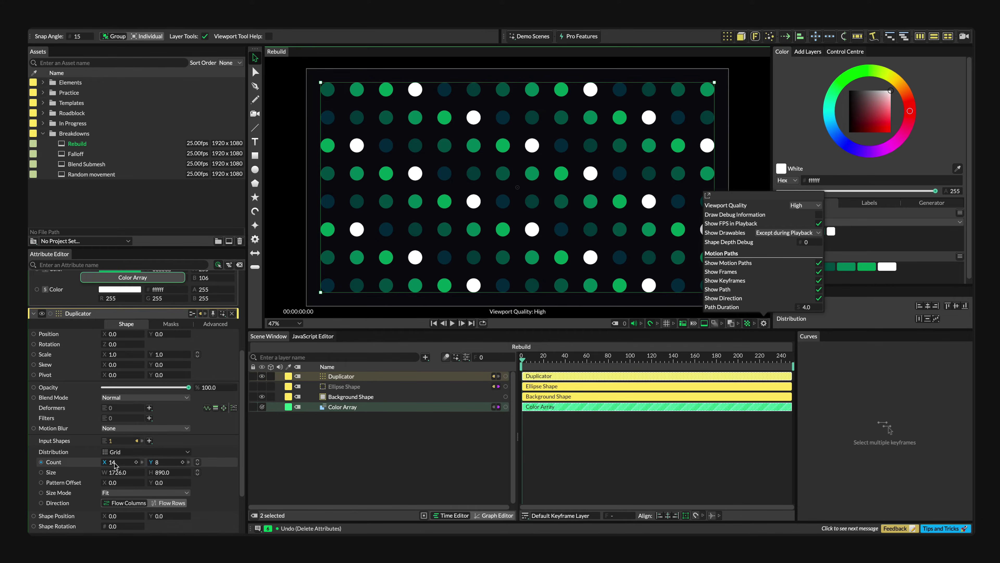
left_click_drag(116, 463, 166, 462)
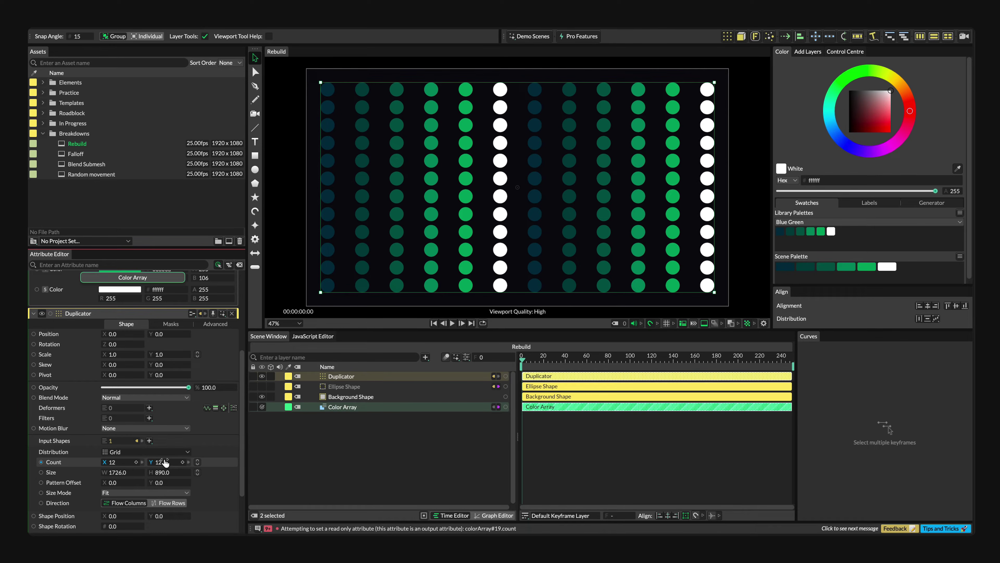
key("ctrl+z")
key("ctrl+z")
key("ctrl+z")
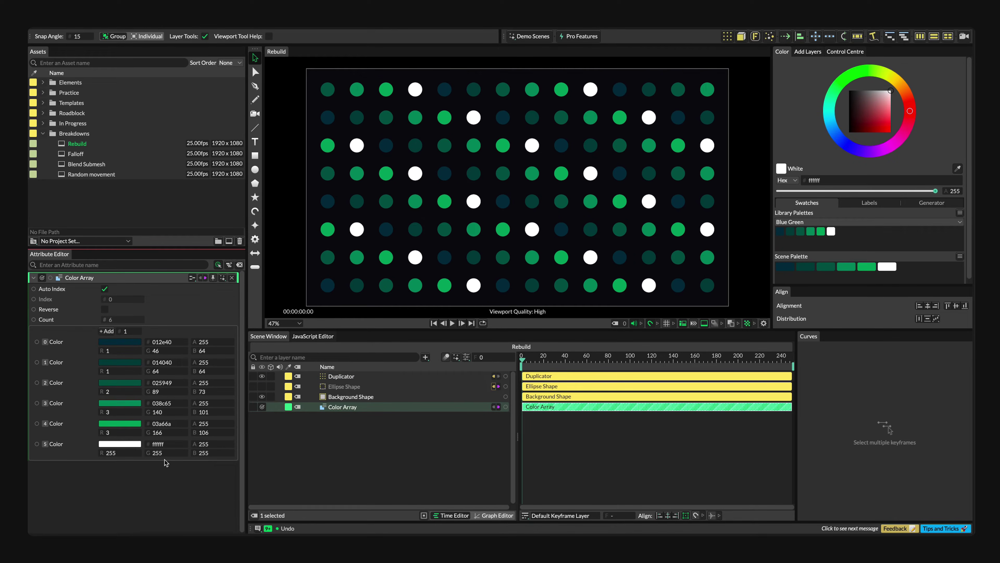
Turn off Auto Index on the Color Array and add a Random behaviour to its Index attribute.
left_click(105, 289)
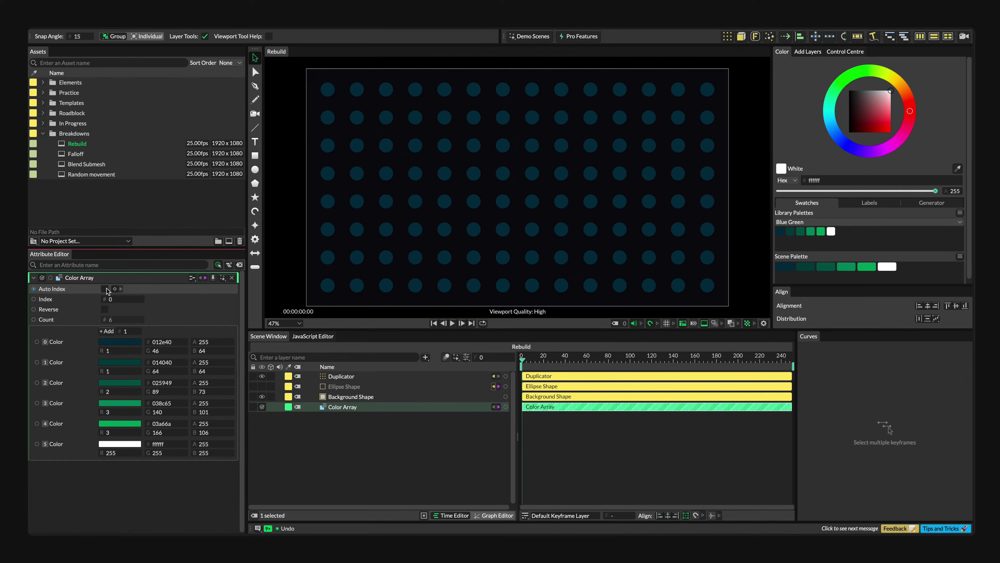
mouse_move(116, 301)
left_mouse_down()
mouse_move(136, 302)
mouse_move(117, 302)
left_mouse_up()
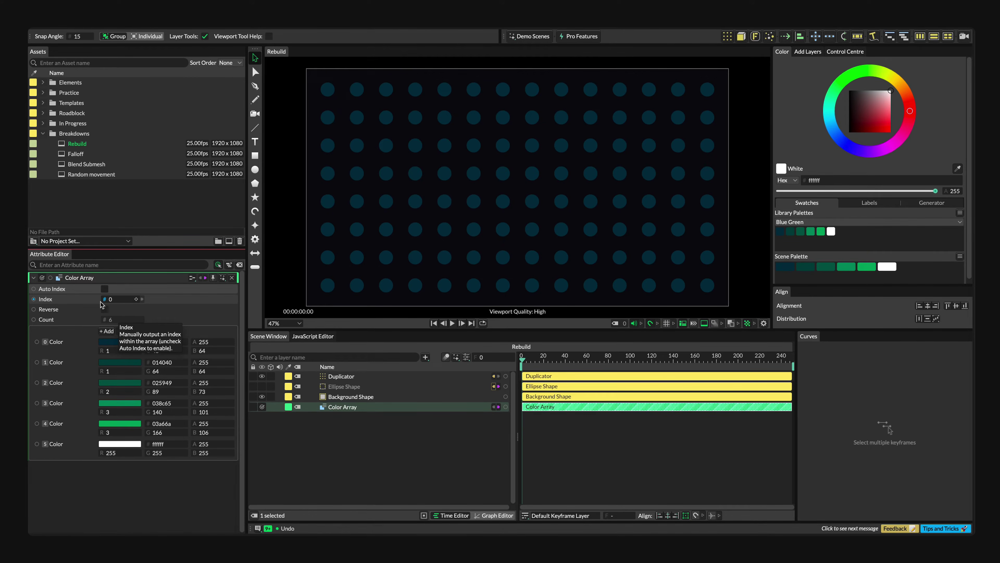
right_click(70, 302)
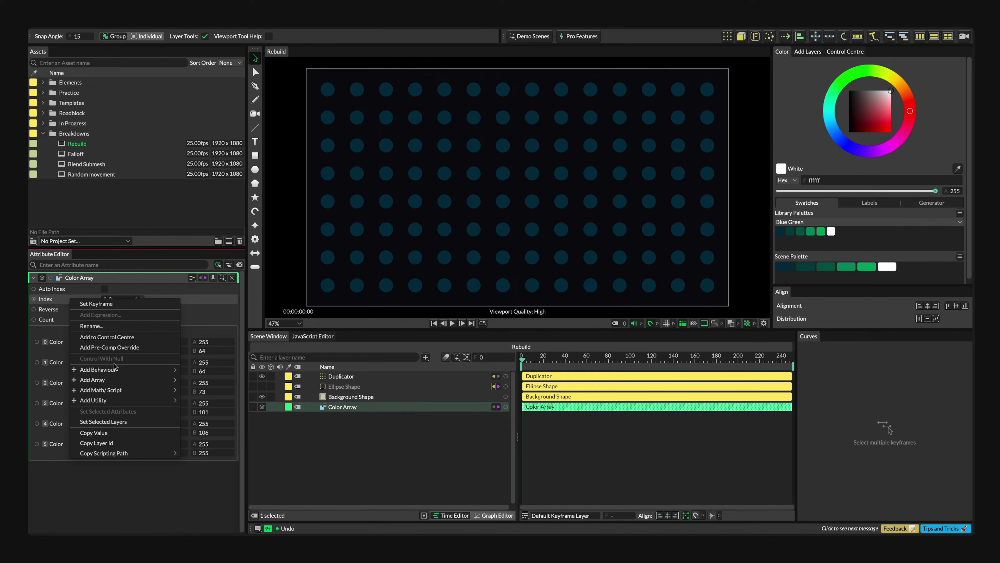
mouse_move(115, 369)
left_click(103, 290)
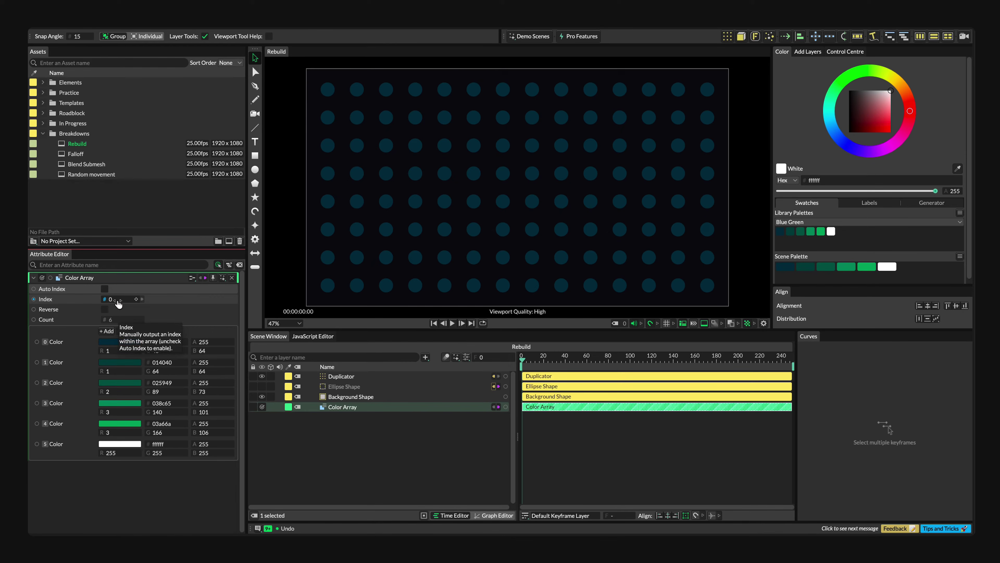
right_click(70, 299)
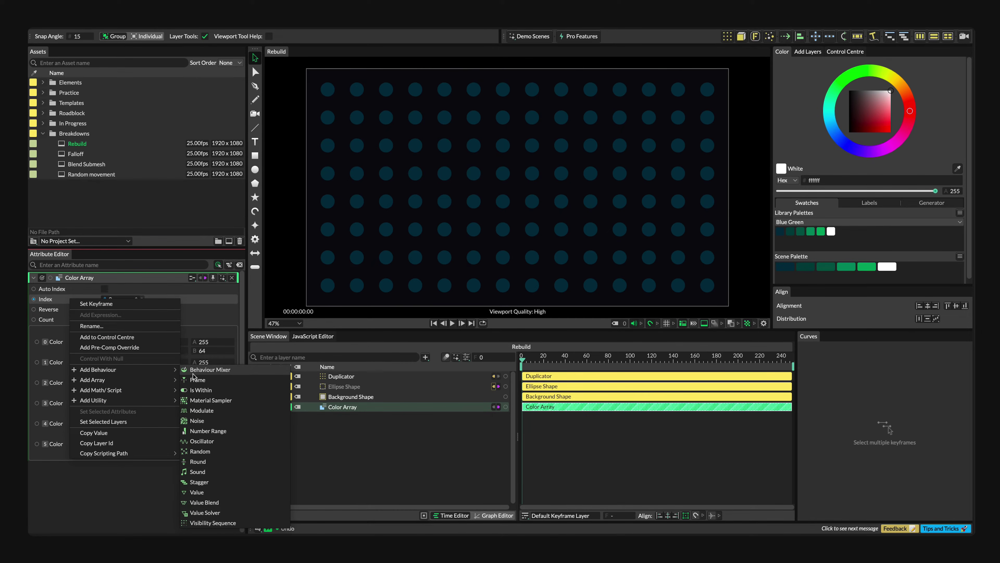
left_click(200, 452)
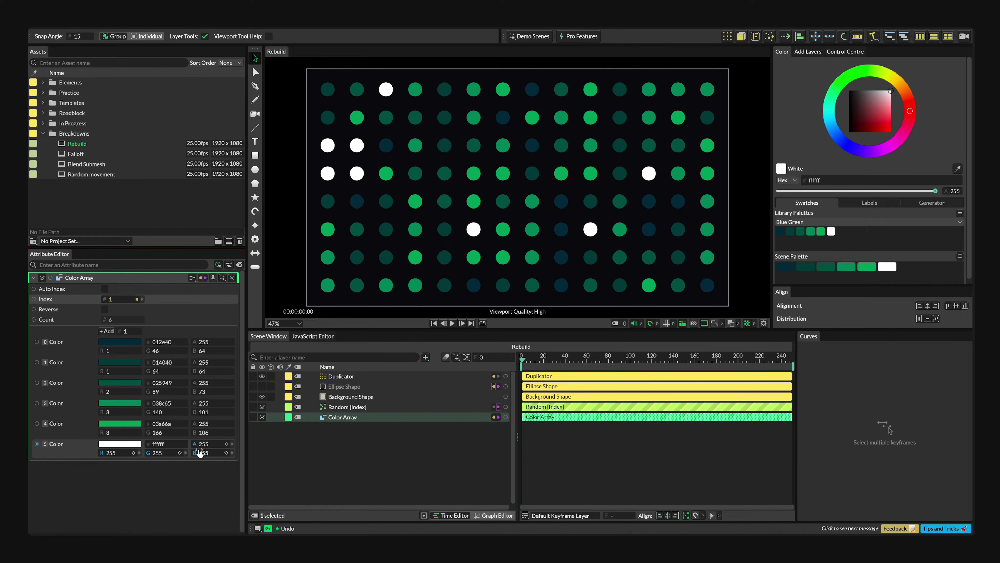
Set the Random behaviour's seed to 8 and its strength to 103%.
left_click(361, 409)
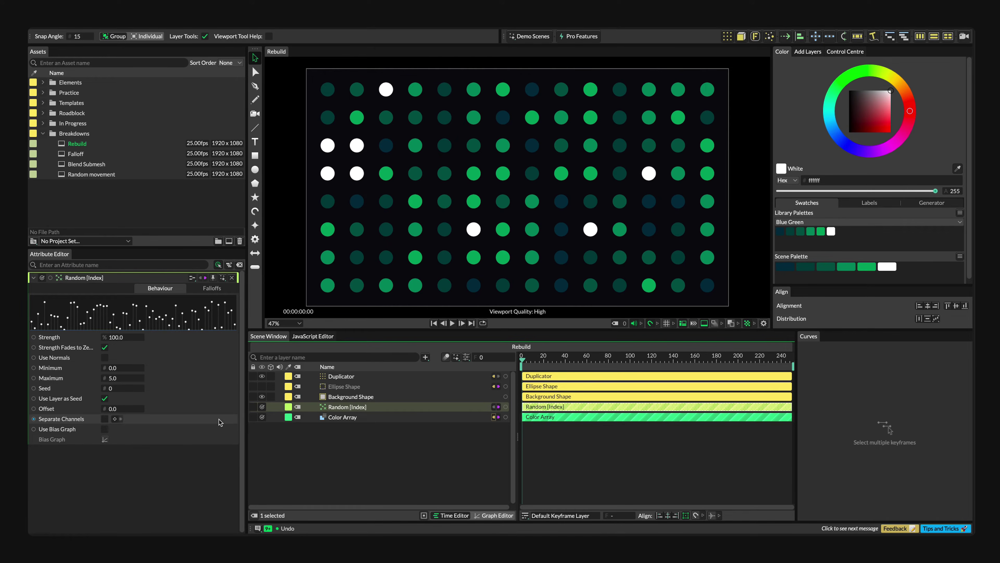
left_click_drag(117, 390, 121, 390)
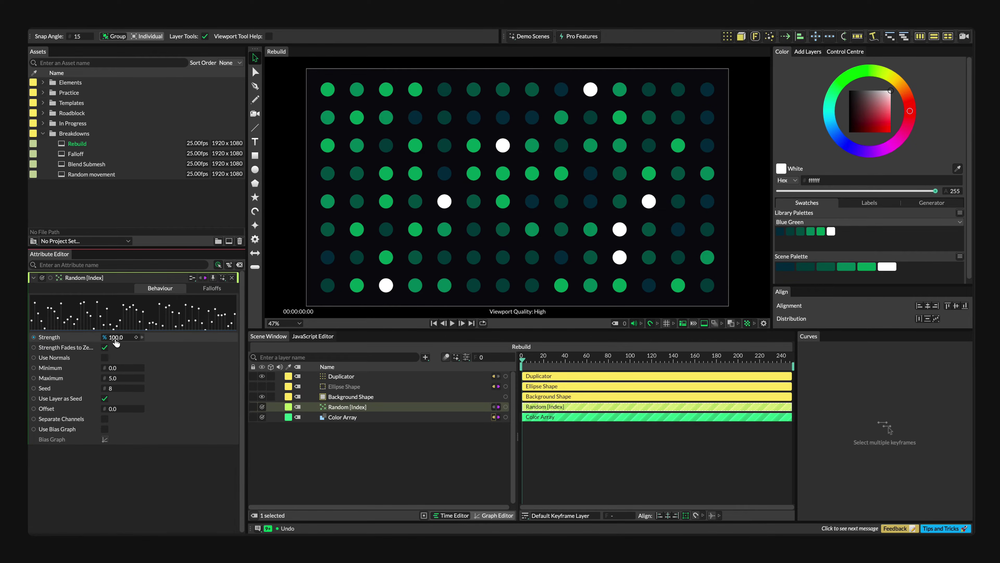
mouse_move(112, 340)
left_mouse_down()
mouse_move(104, 345)
mouse_move(114, 347)
left_mouse_up()
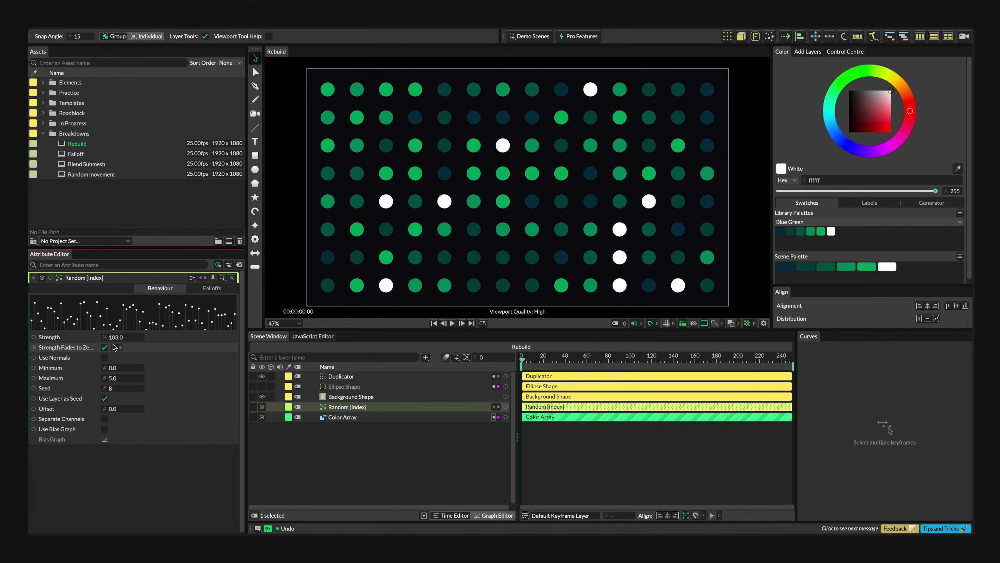
Nest the Random behaviour under the Color Array layer and collapse the group in the layer stack.
left_click_drag(333, 408, 335, 416)
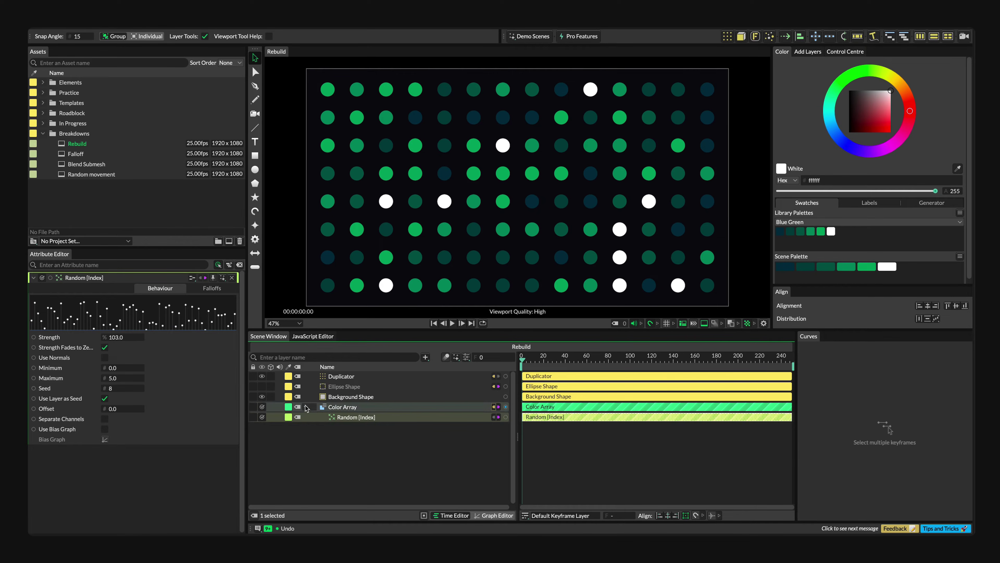
left_click(337, 418)
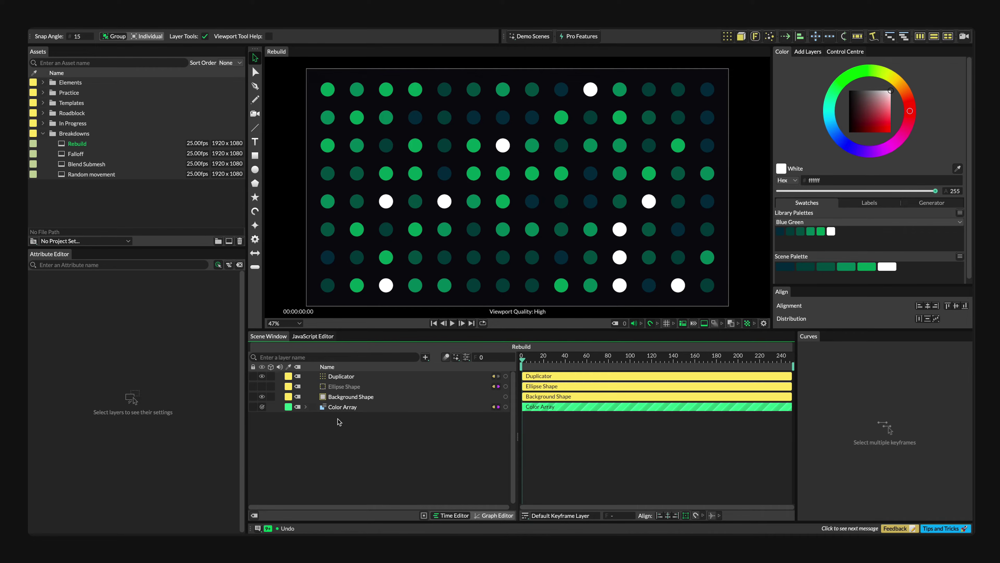
left_click(372, 410)
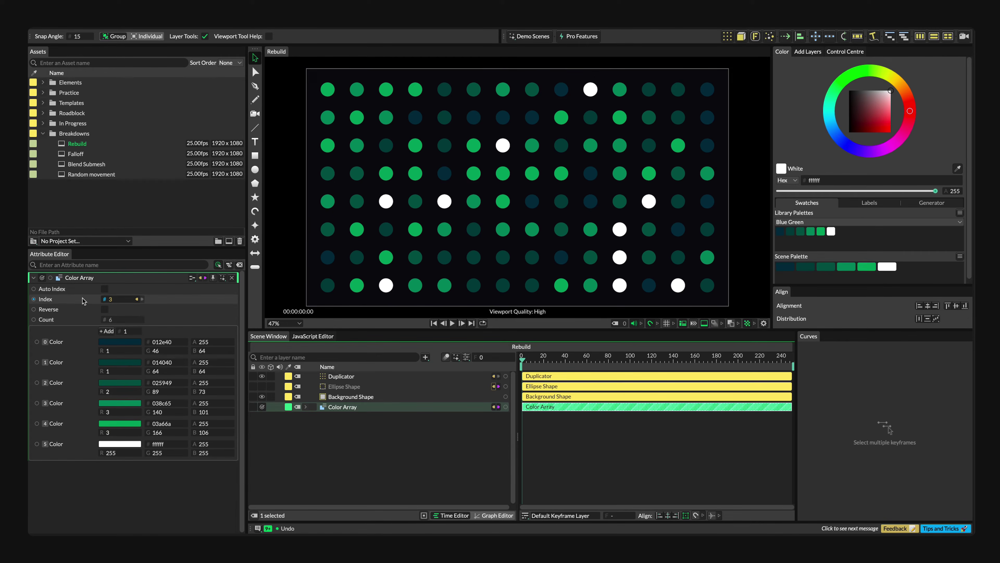
mouse_move(83, 301)
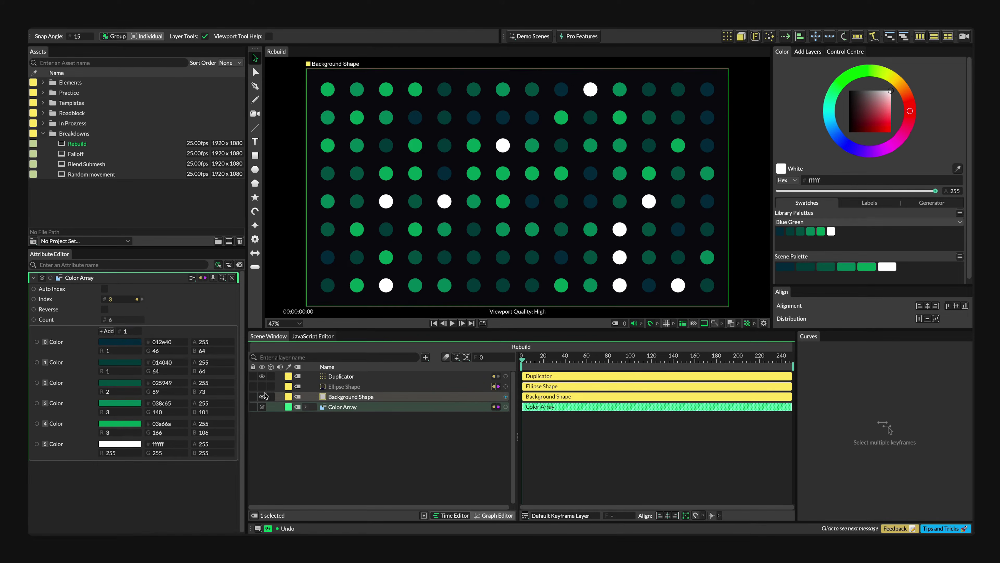
left_click(306, 407)
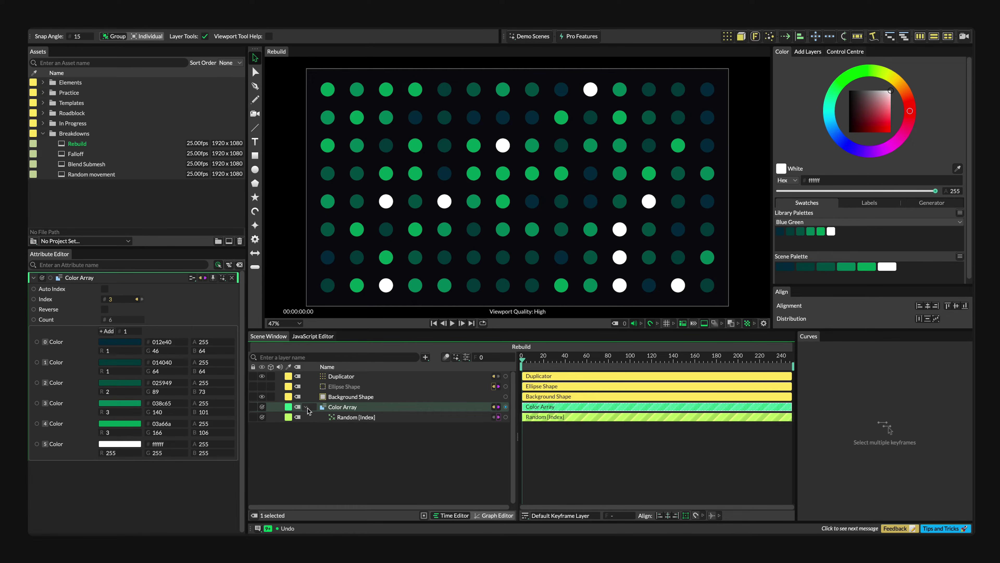
left_click(306, 407)
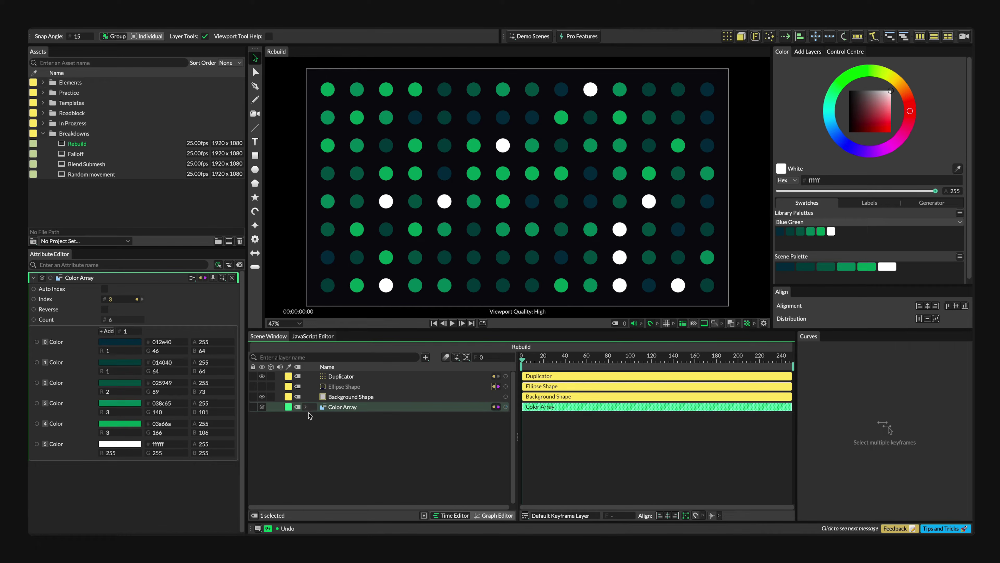
left_click(309, 417)
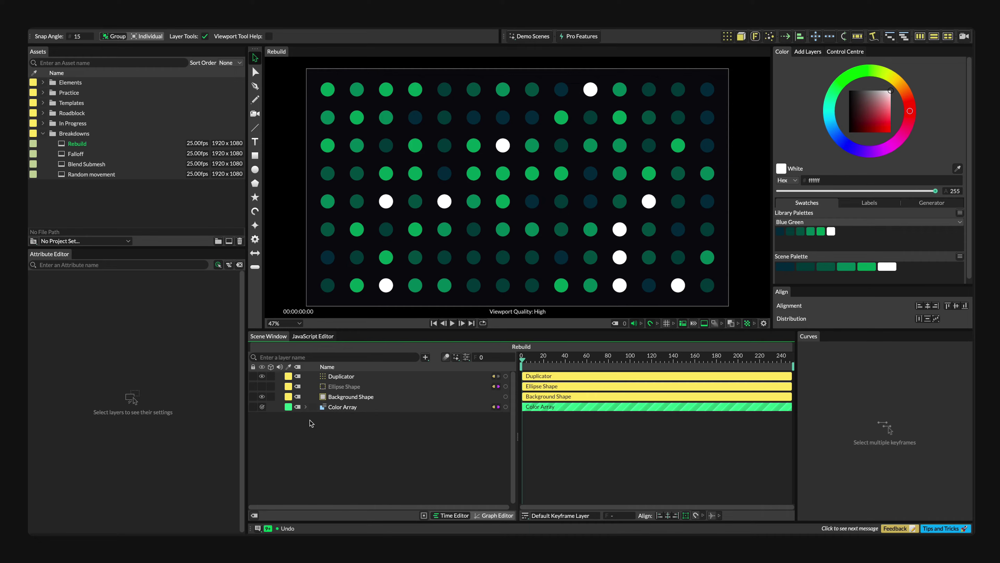
Delete the white colour at index 5 from the Color Array.
left_click(354, 409)
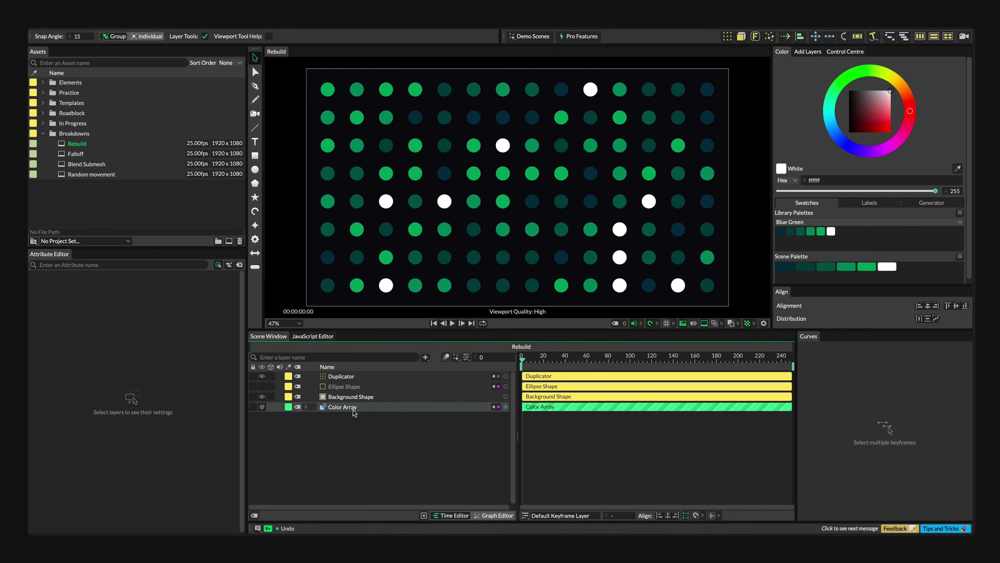
right_click(69, 446)
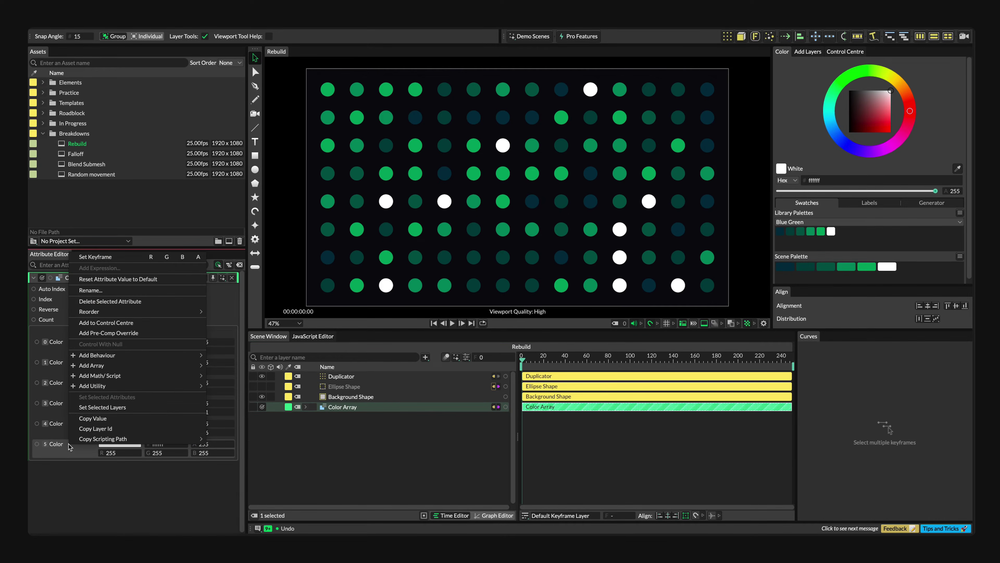
left_click(109, 302)
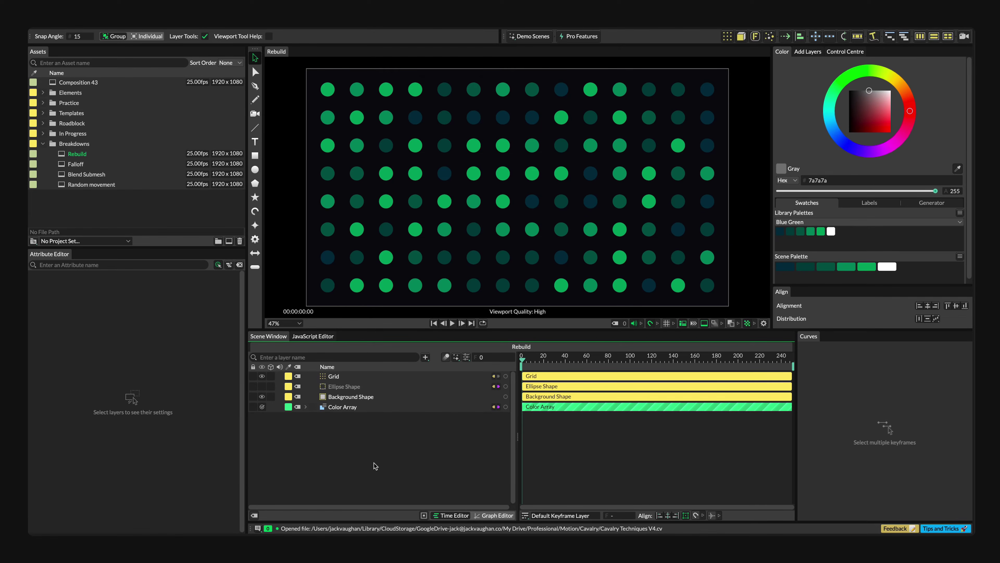
Try shifting the Ellipse Shape's position and undo the change.
left_click(340, 388)
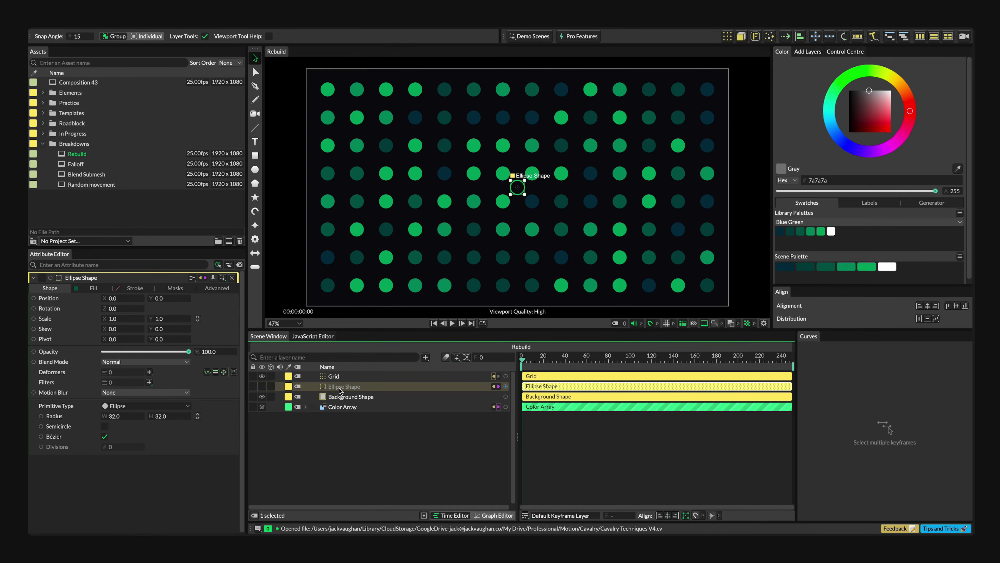
left_click_drag(125, 300, 122, 307)
key("ctrl+z")
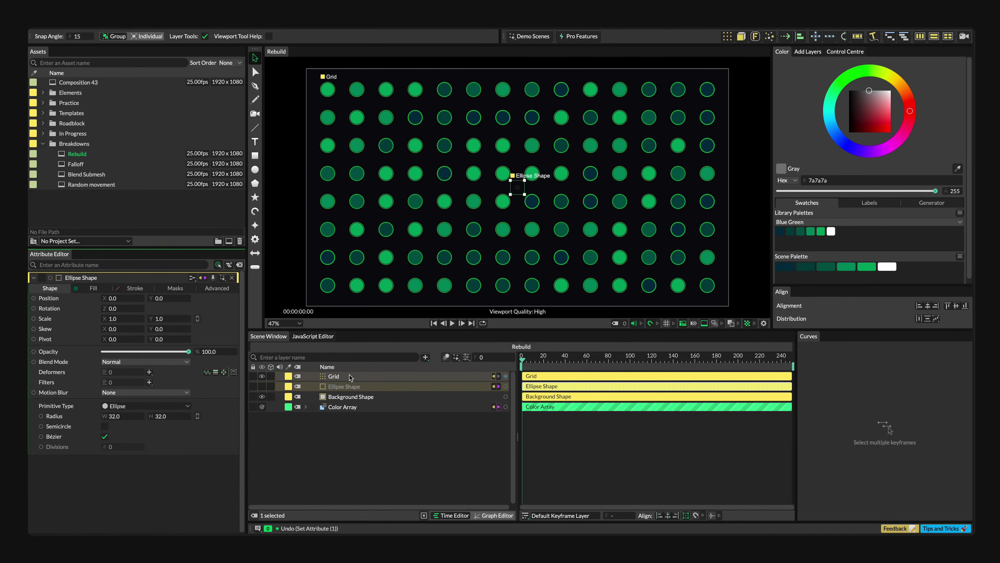
Select the Grid layer and add a Noise behaviour to the scene.
left_click(349, 376)
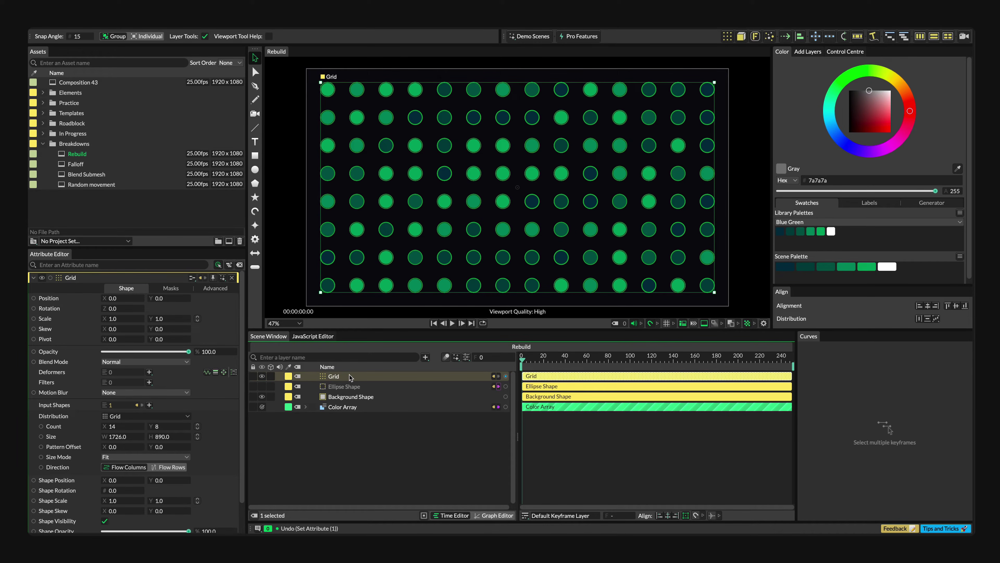
key("Tab")
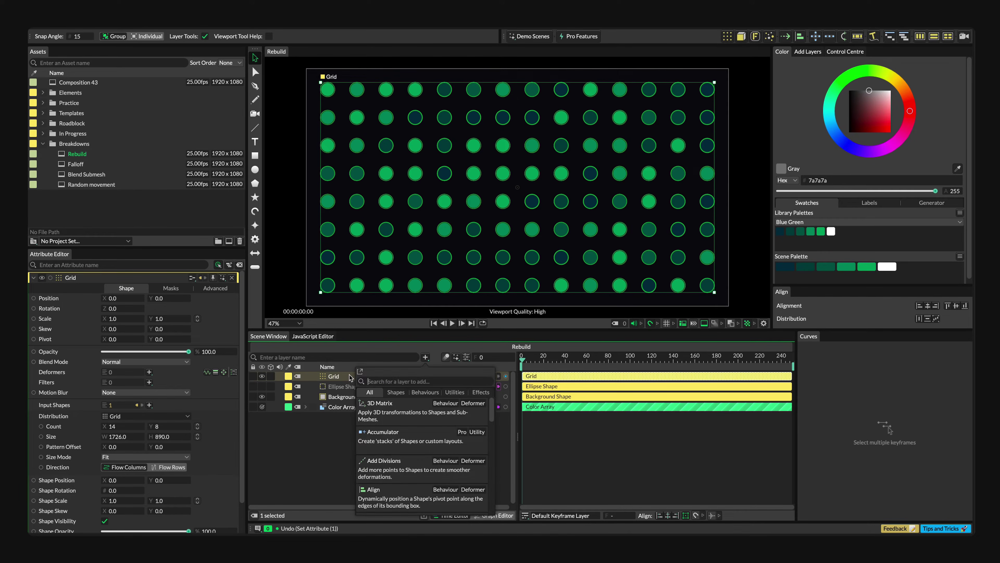
type("noise")
key("Return")
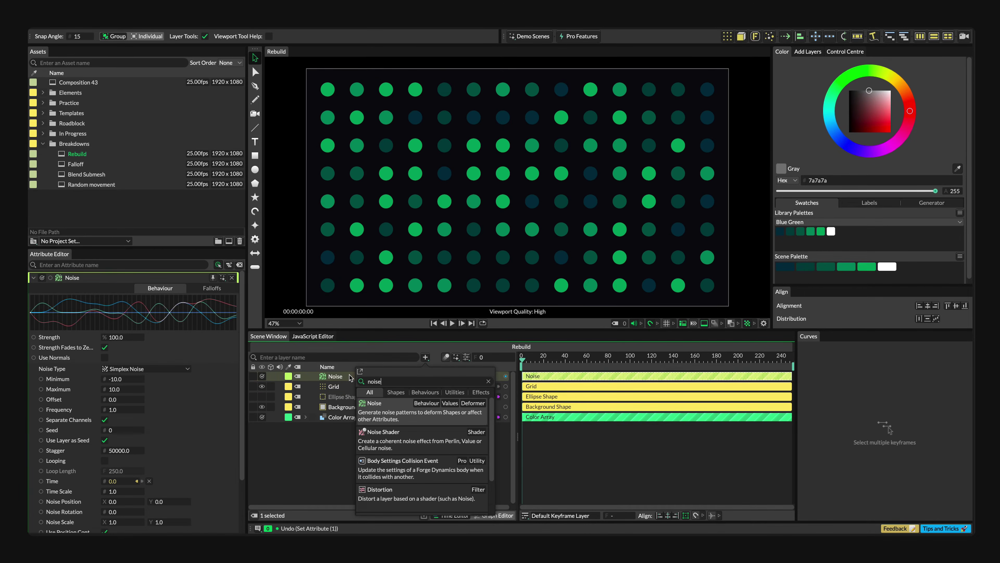
key("Escape")
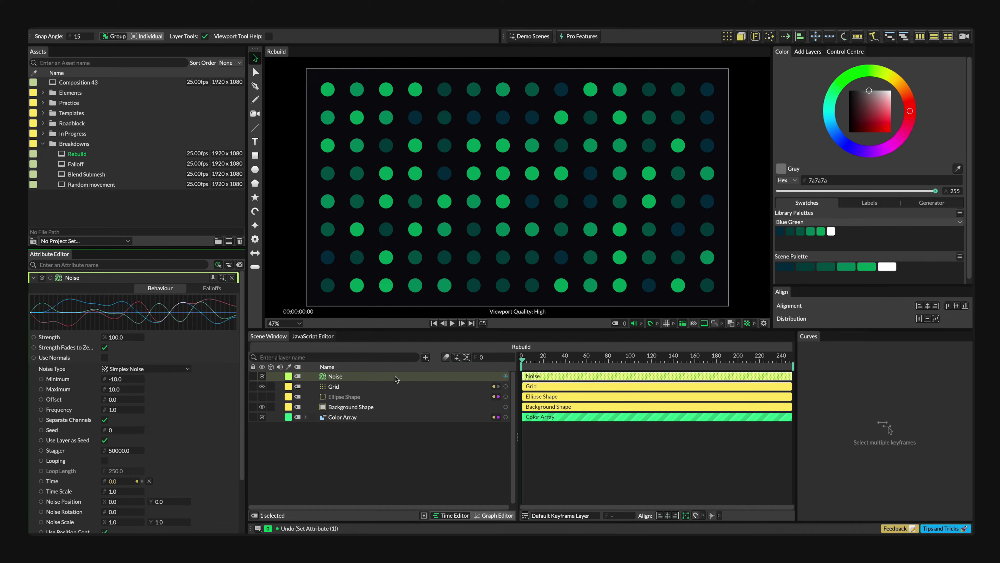
Connect the Noise behaviour to the Grid's Position and preview the motion.
left_click_drag(505, 376, 337, 387)
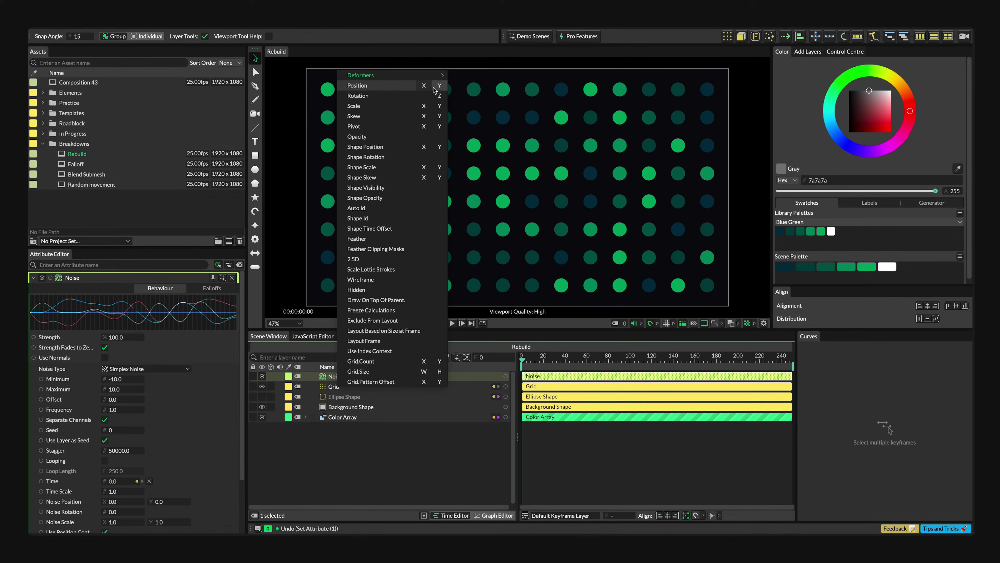
left_click(397, 85)
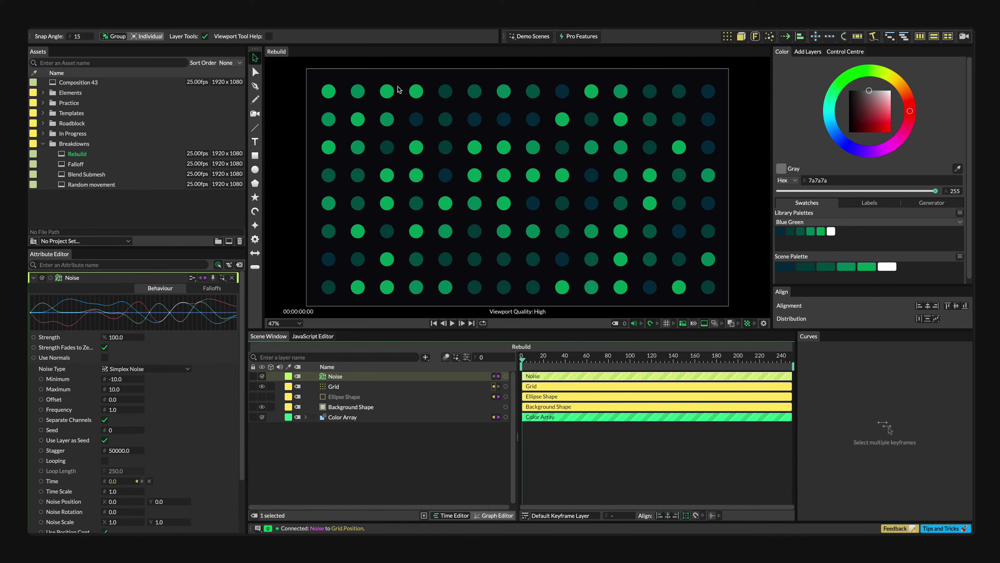
key("space")
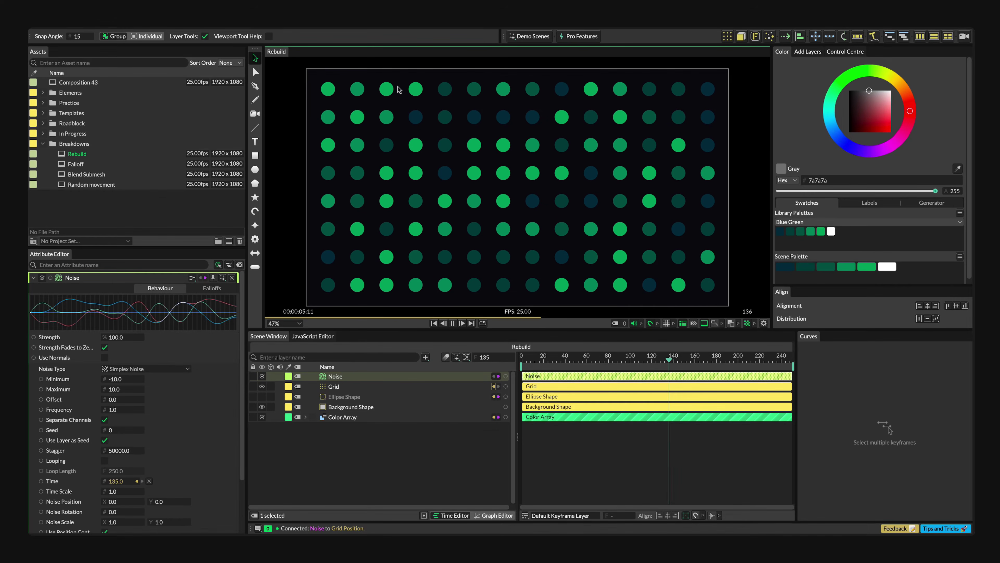
key("space")
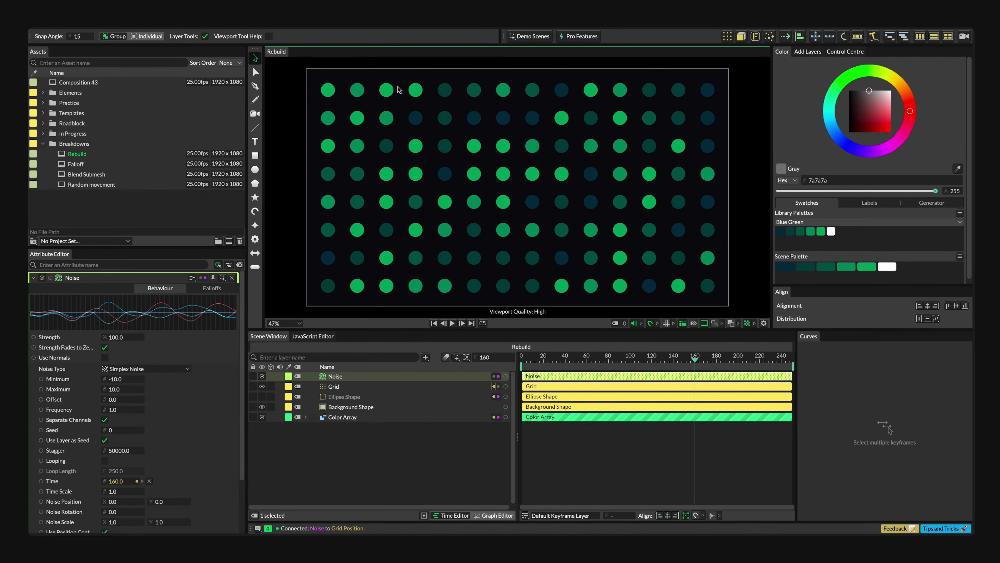
Disconnect the Noise from the Grid's Position, connect it to the Grid's Shape Position instead, and preview the motion.
left_click(499, 378)
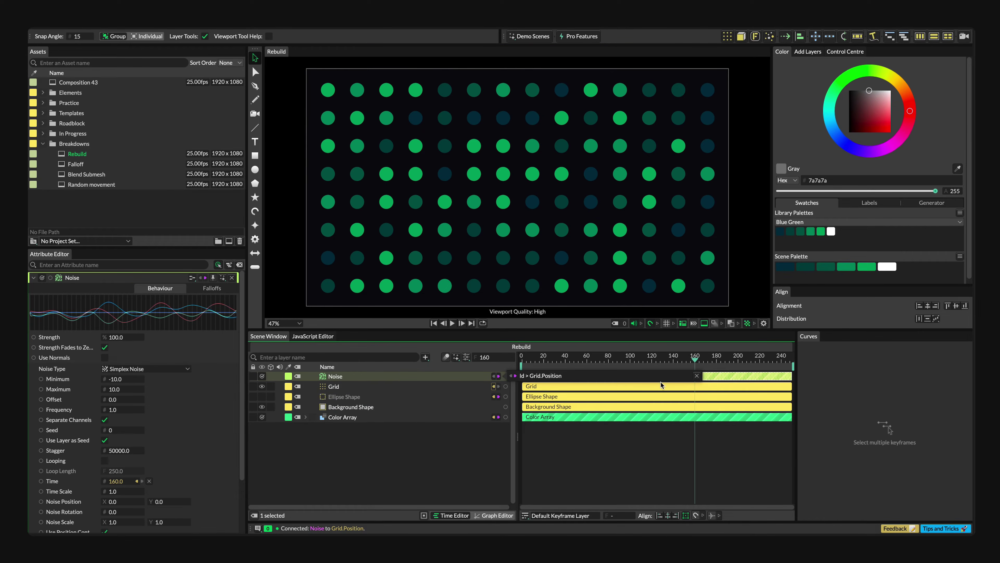
left_click(697, 375)
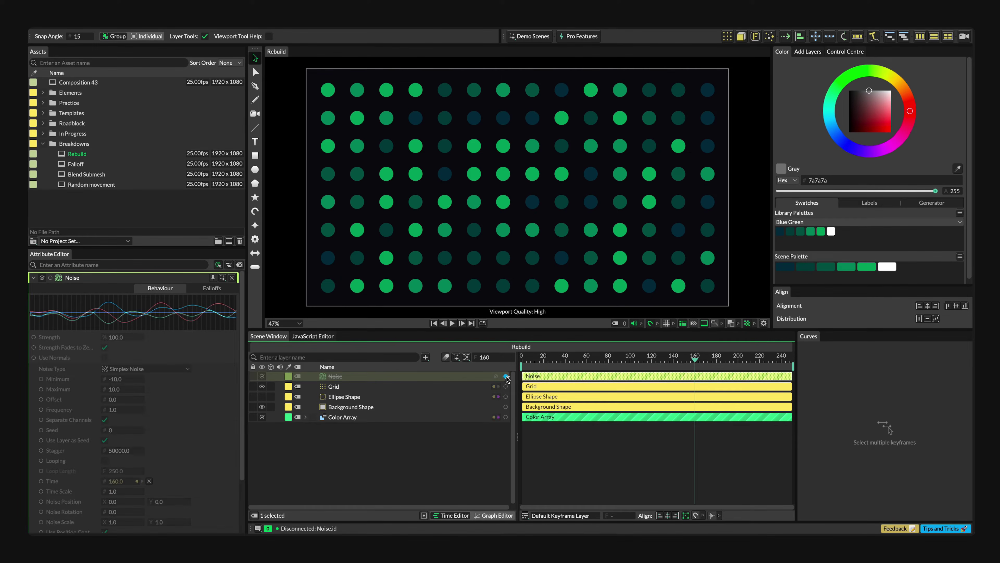
left_click_drag(506, 376, 342, 386)
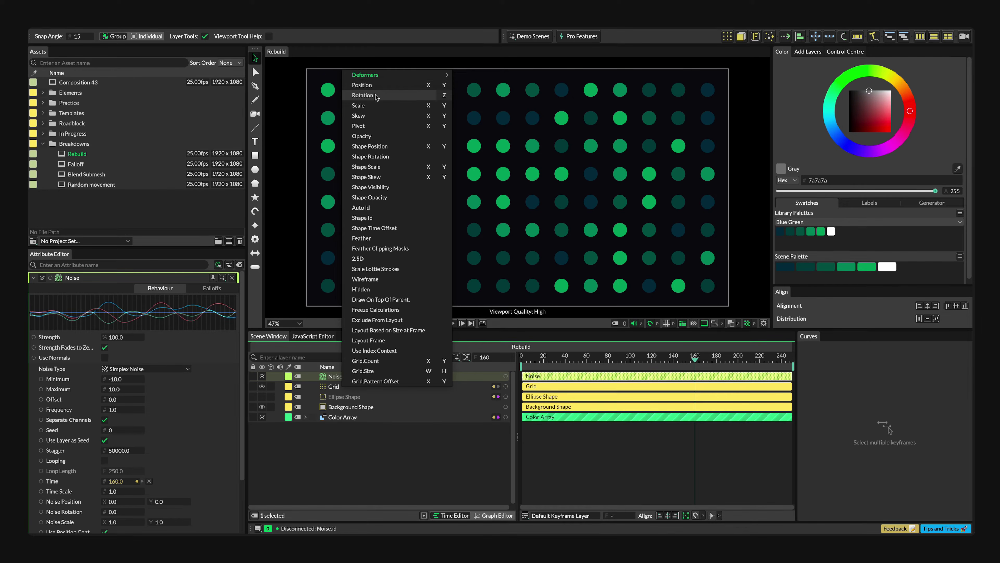
left_click(382, 149)
key("space")
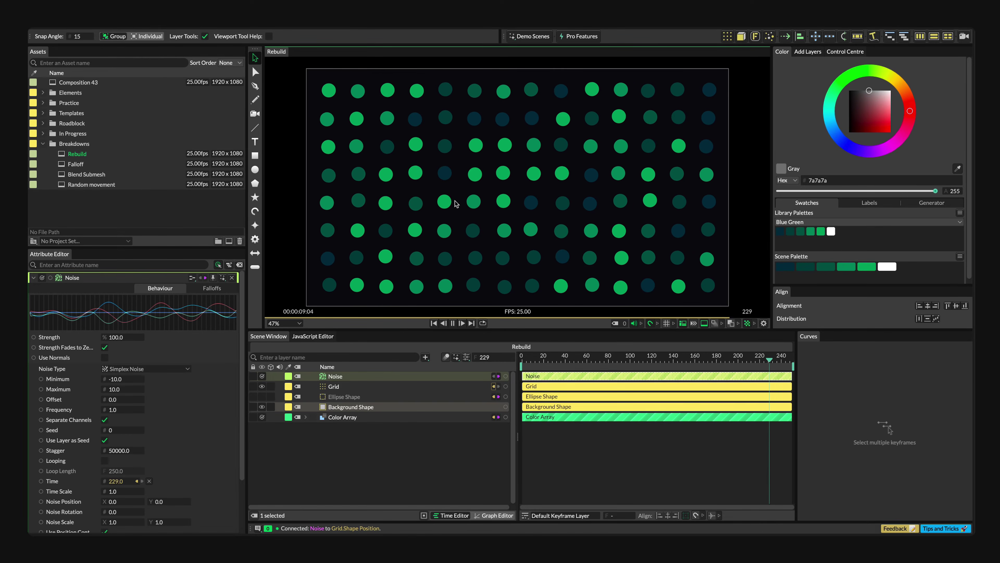
key("space")
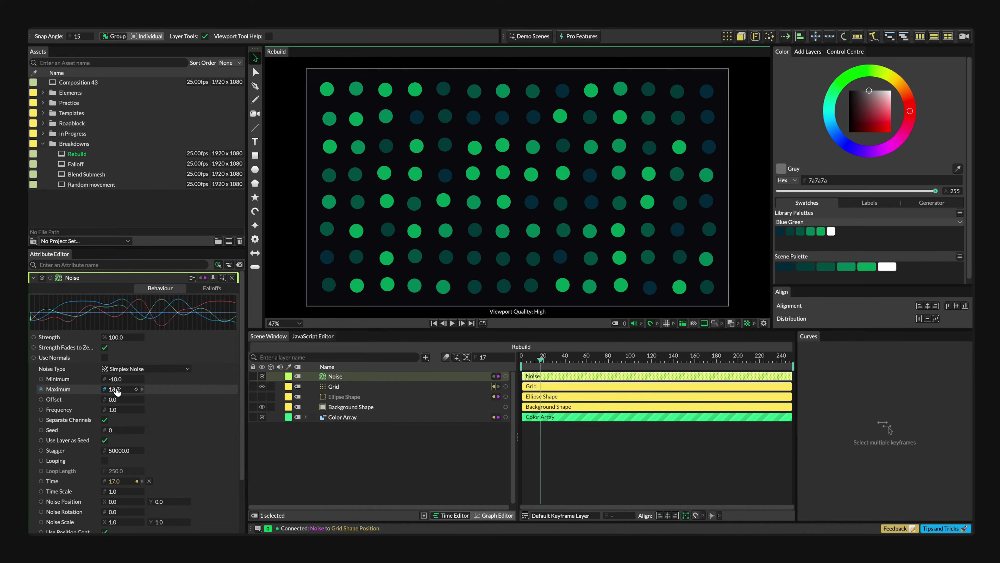
Try a Maximum of 1112 on the Noise behaviour during playback and undo it.
left_click_drag(117, 390, 632, 394)
key("space")
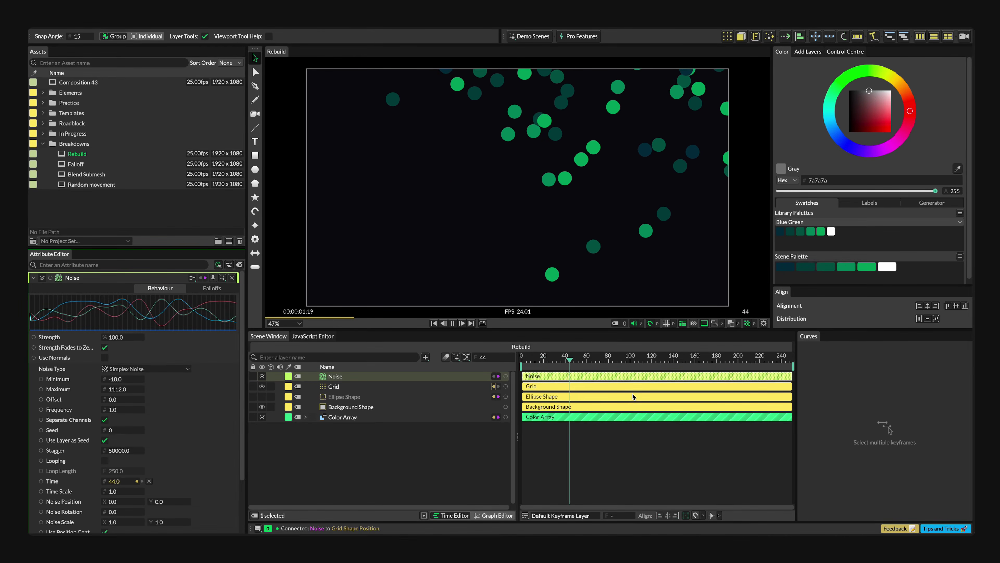
key("space")
key("ctrl+z")
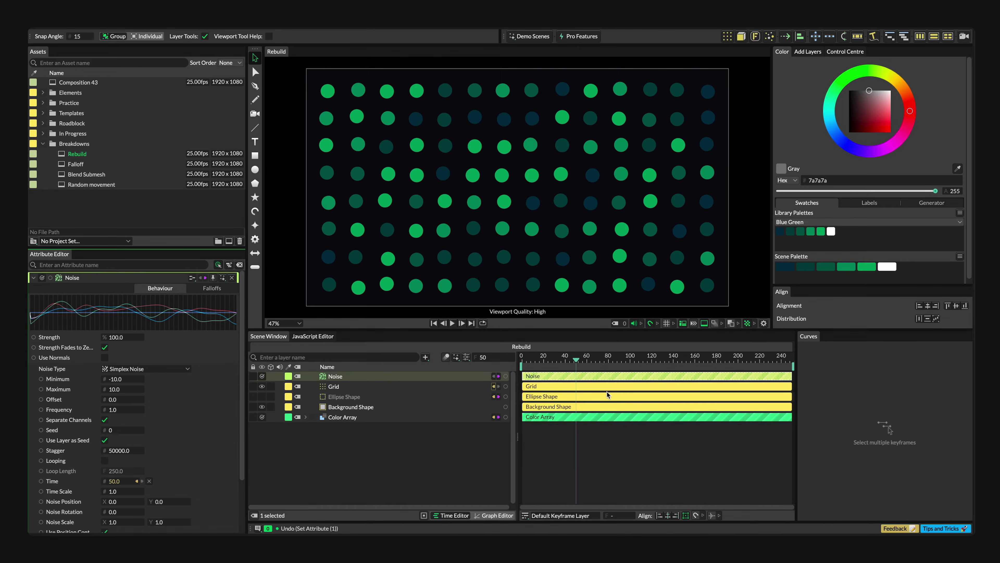
Try a Noise strength of 317% during playback, undo it and return to the first frame.
key("space")
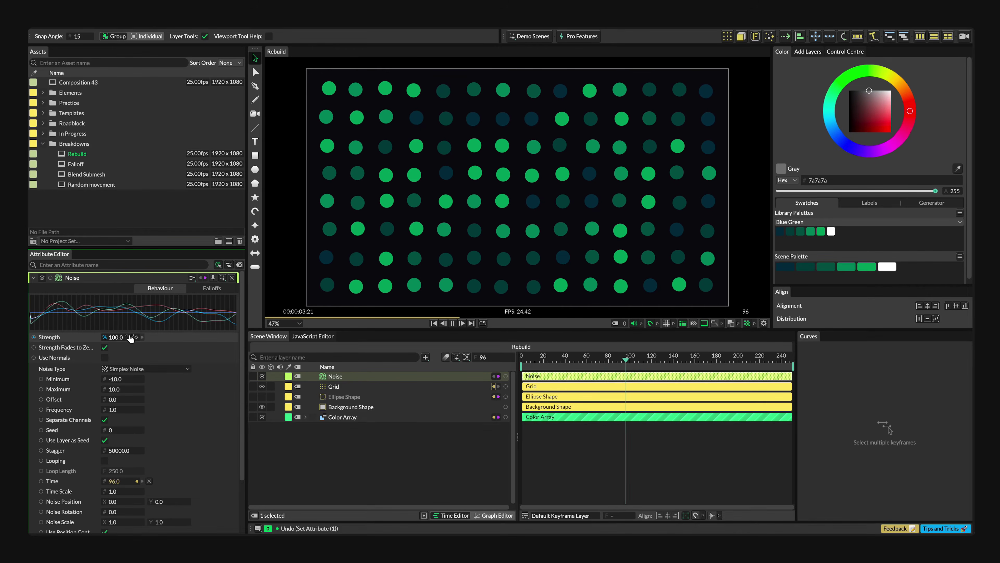
left_click_drag(130, 338, 226, 337)
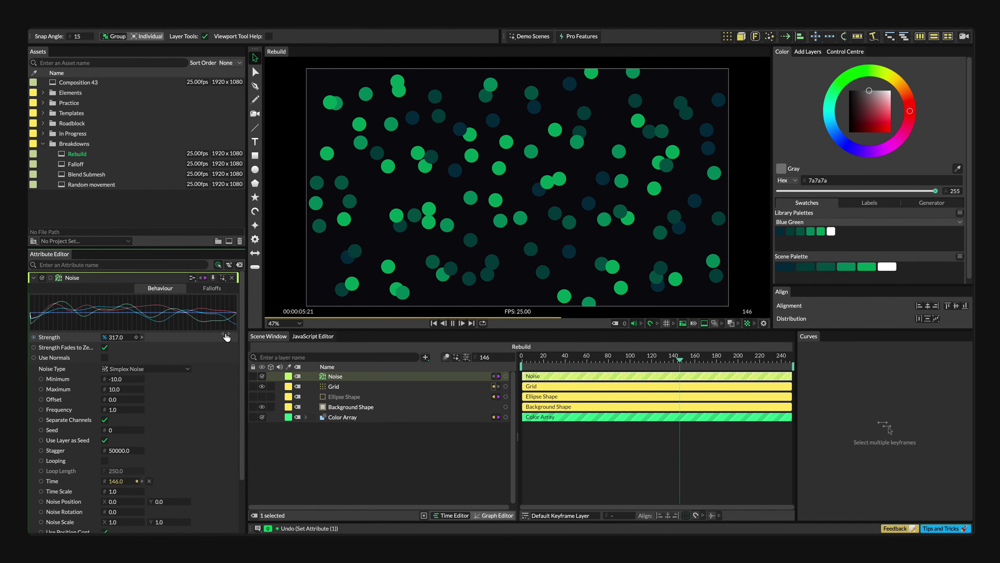
key("ctrl+z")
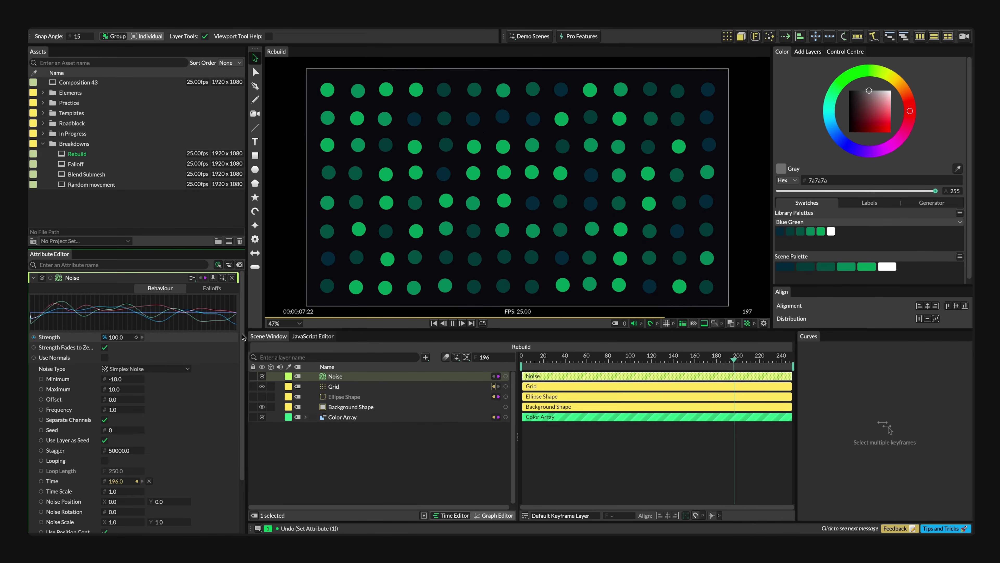
key("space")
key("Home")
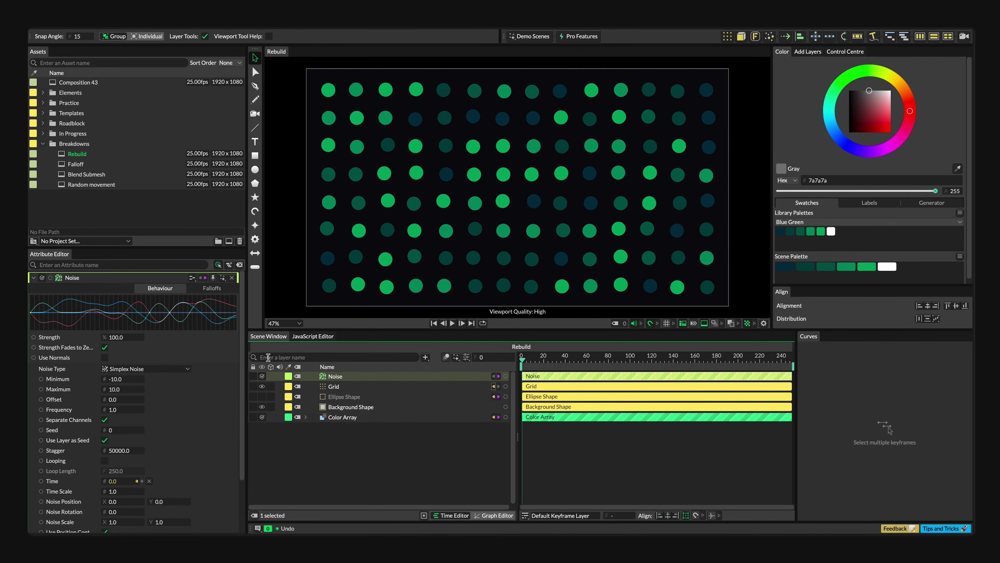
Try keyframing the Noise's Strength at frames 0 and 27 and preview the animation.
left_click(136, 337)
left_click(552, 359)
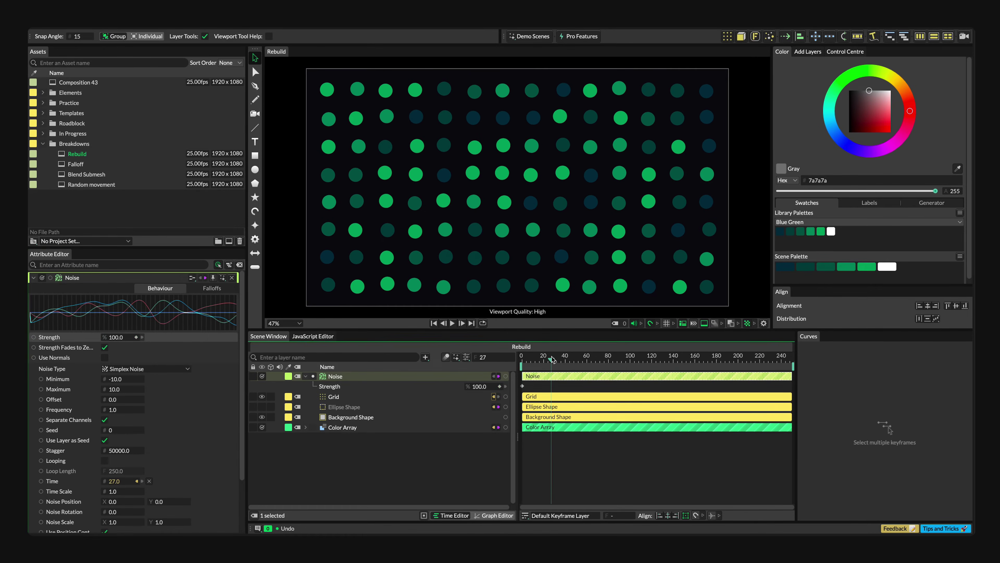
left_click(136, 337)
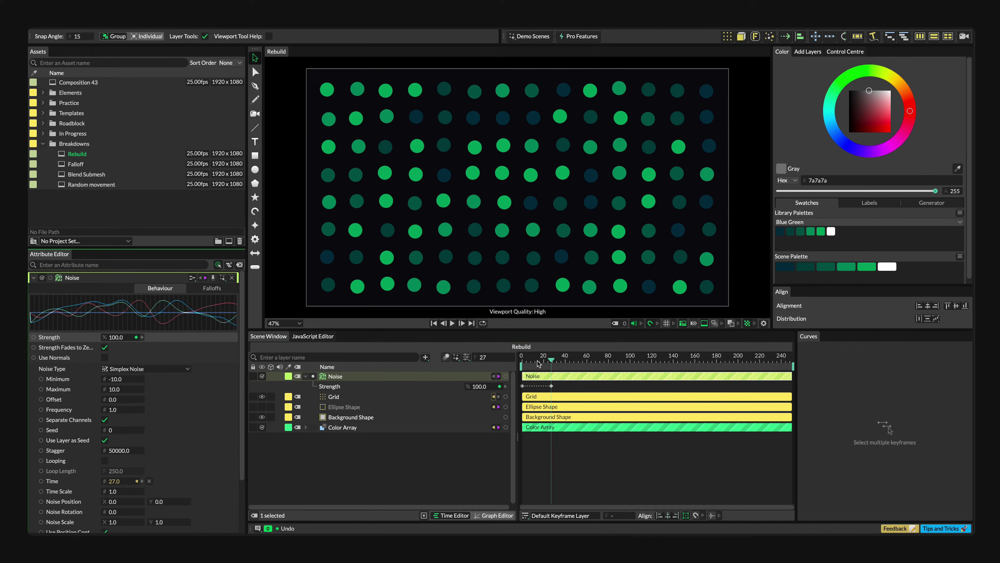
key("Home")
left_click_drag(479, 386, 430, 396)
key("space")
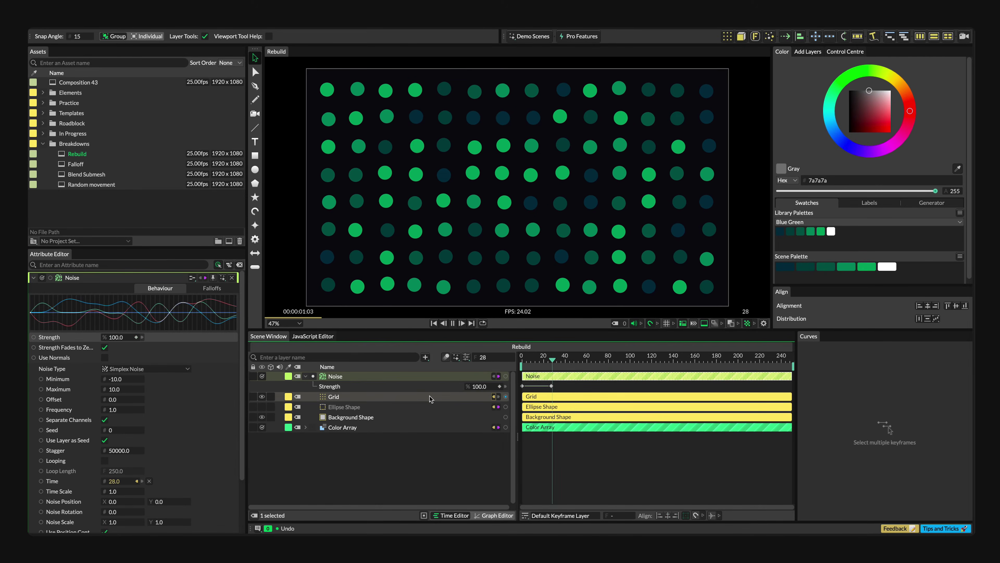
key("space")
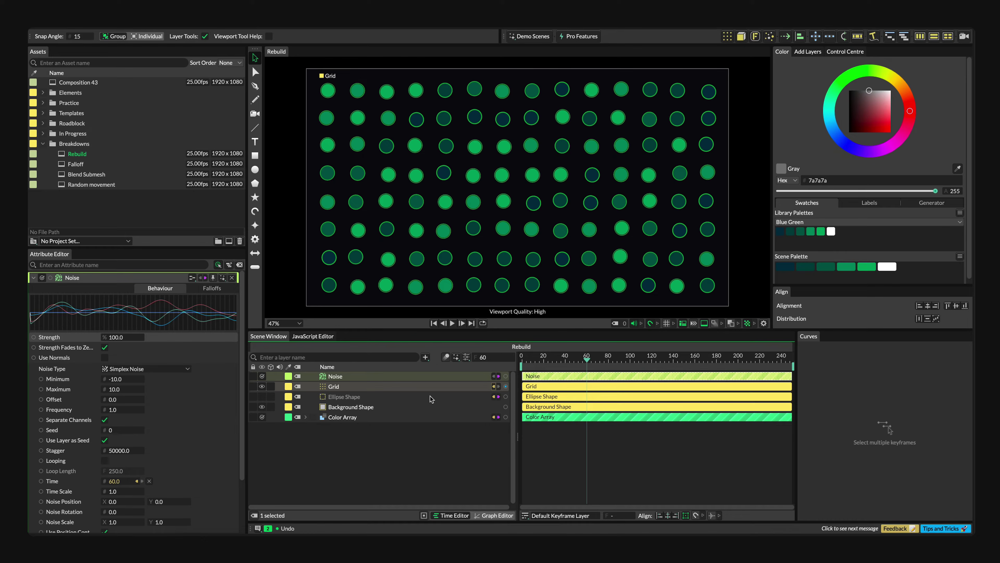
left_click(431, 431)
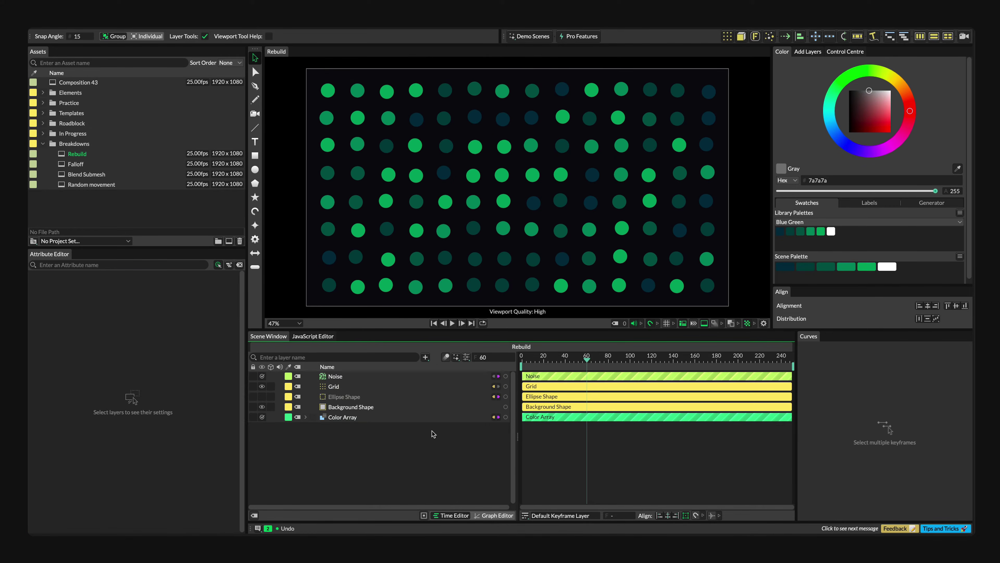
Try adding a Noise behaviour to the Grid's Shape Scale and undo it.
left_click(374, 386)
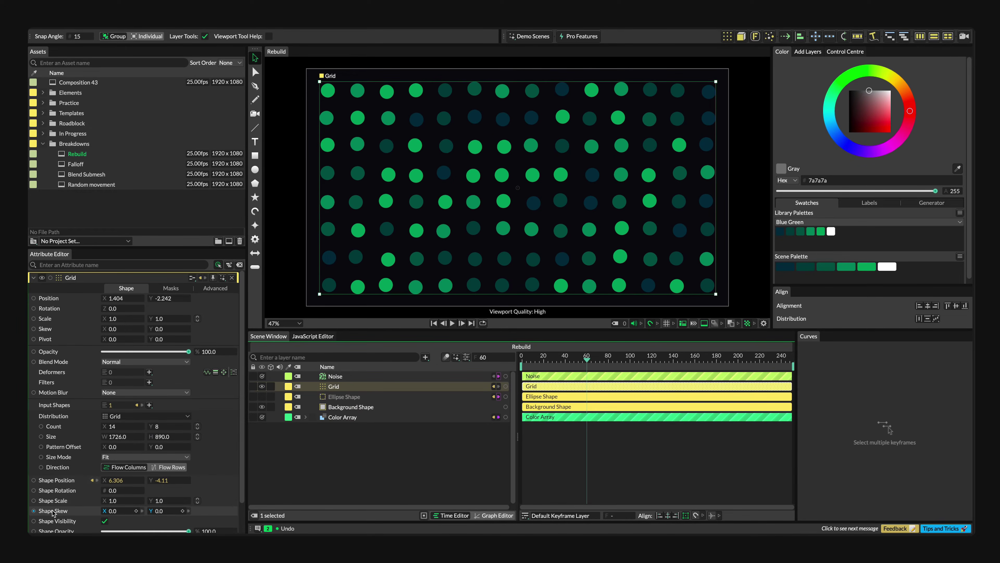
right_click(53, 501)
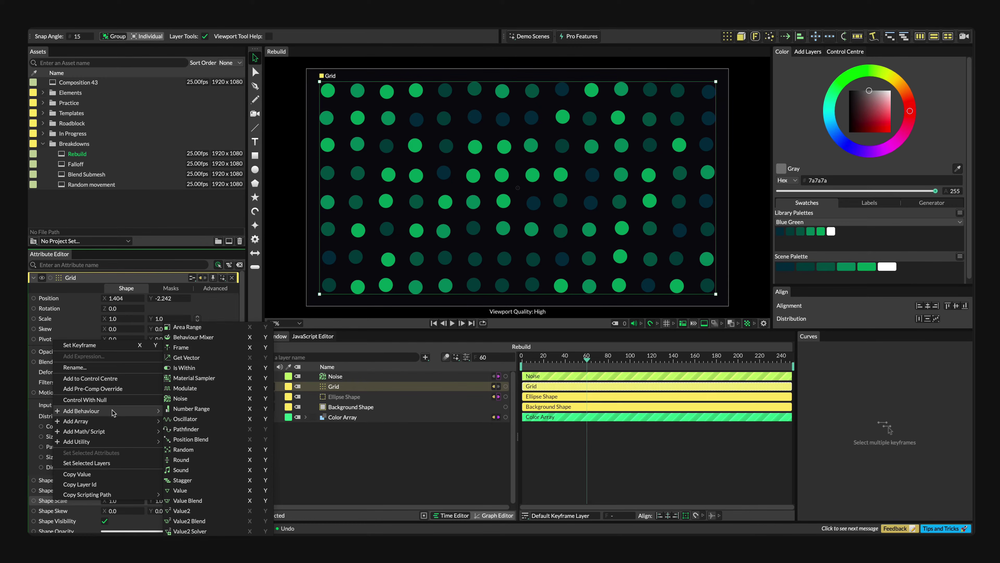
mouse_move(113, 411)
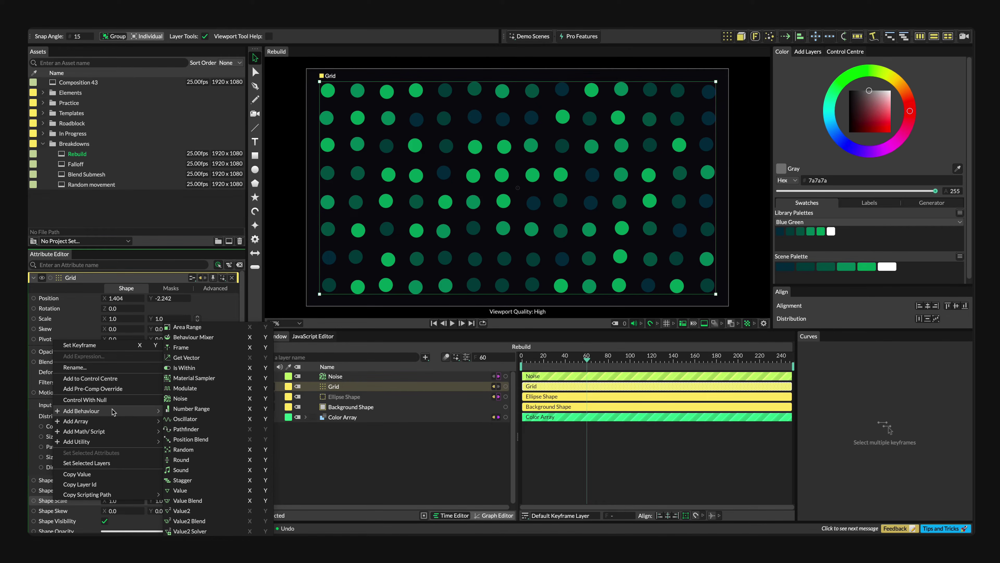
left_click(206, 399)
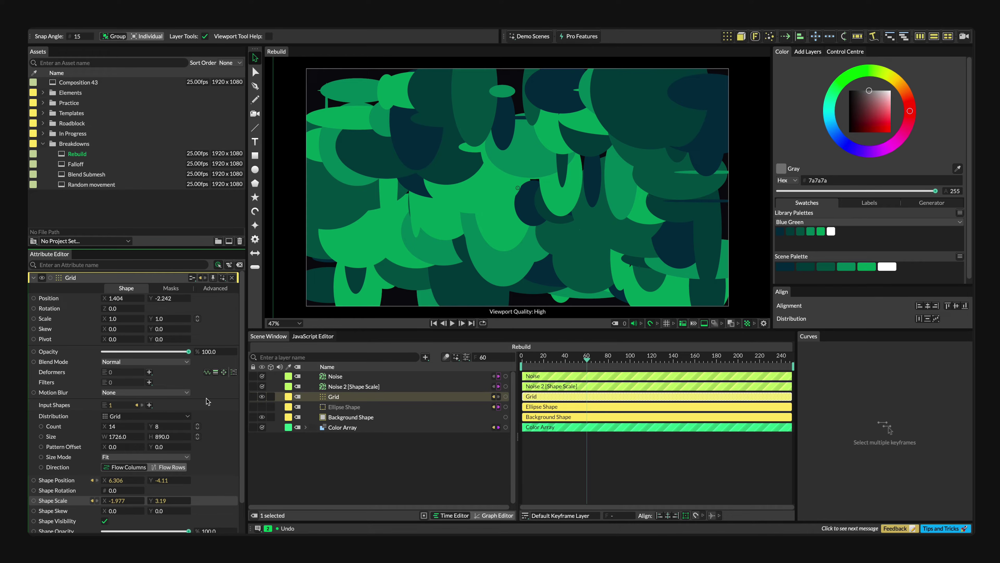
key("ctrl+z")
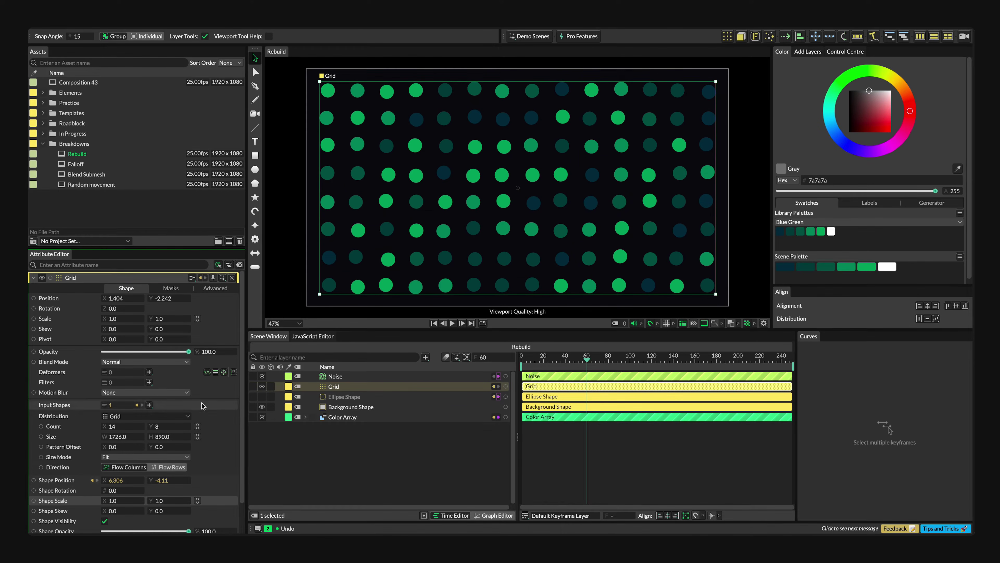
Add a Noise behaviour to both axes of the Grid's Shape Scale and show the new behaviour's attributes.
right_click(76, 501)
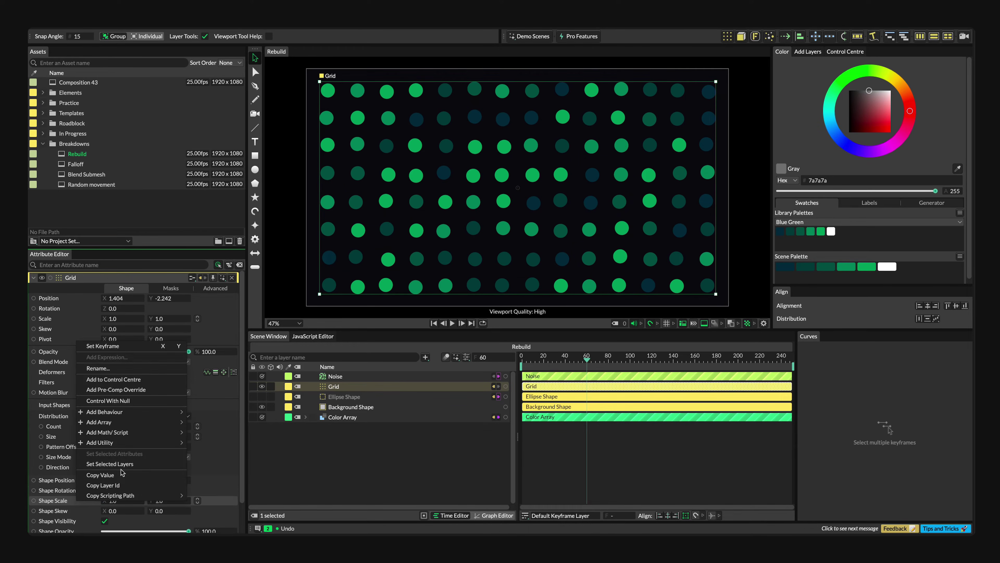
mouse_move(151, 415)
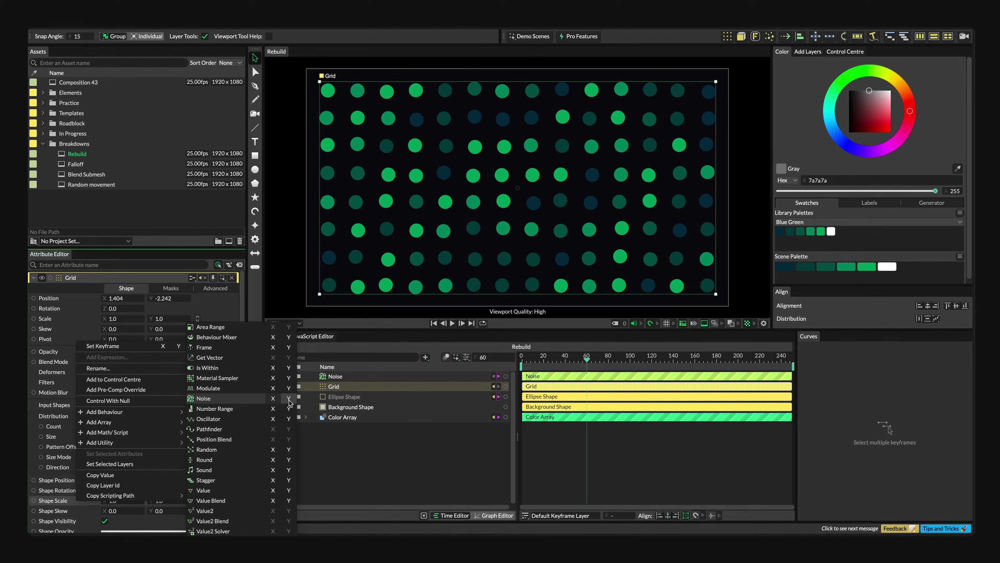
left_click(240, 400)
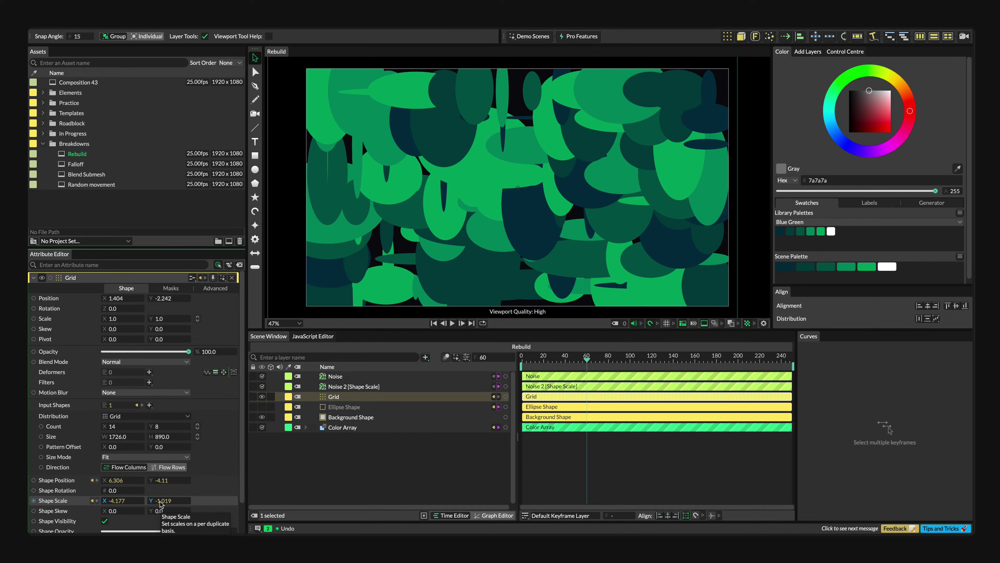
left_click(373, 385)
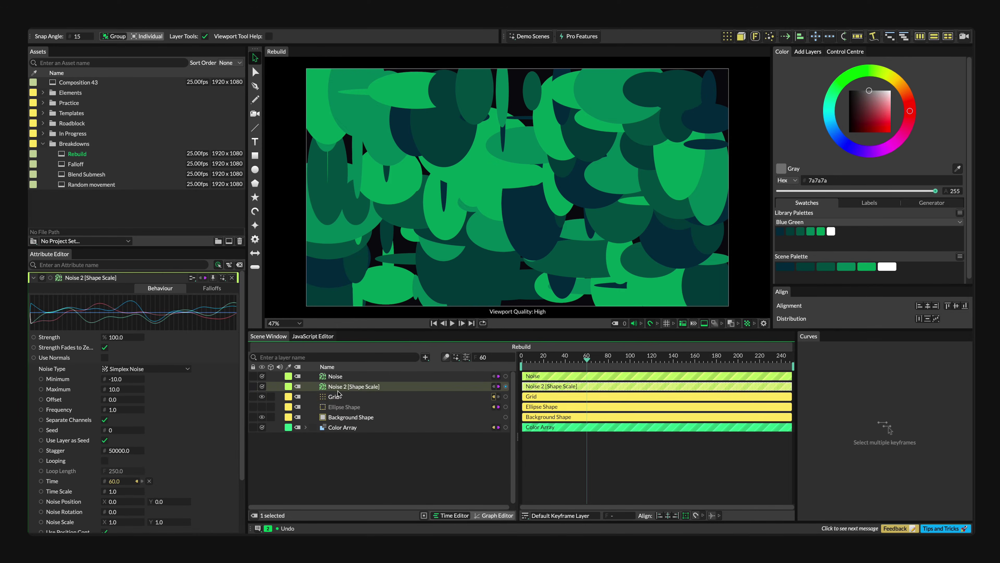
Try turning off Separate Channels on the scale Noise, then undo back past the Shape Scale Noise and redo its creation.
left_click(105, 420)
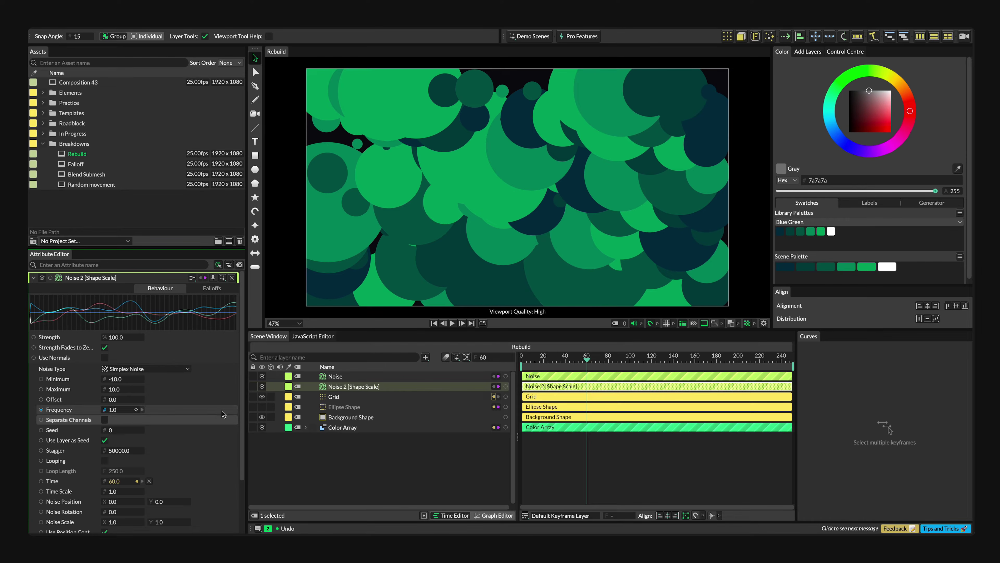
left_click(330, 397)
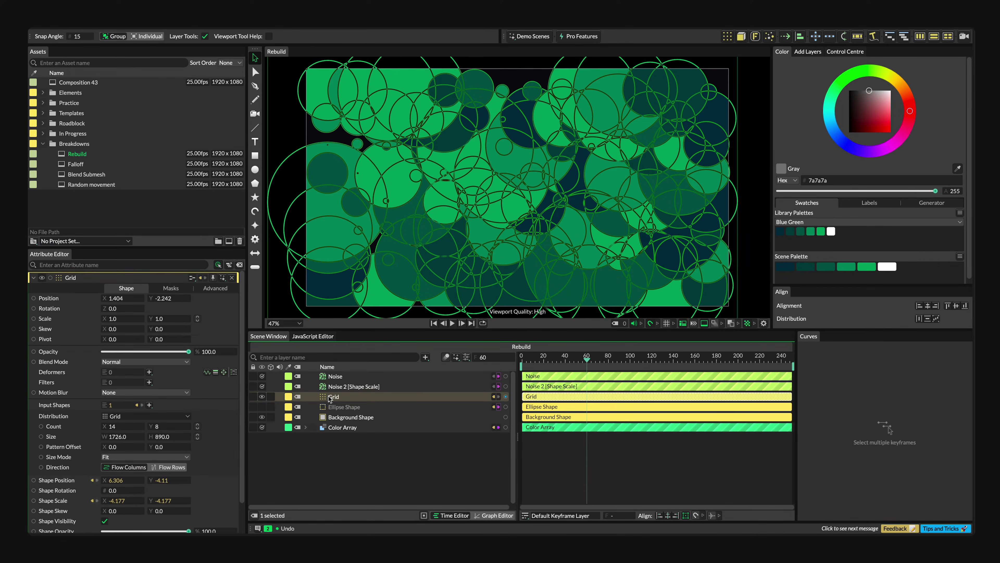
key("ctrl+z")
key("ctrl+z")
key("ctrl+z")
key("ctrl+z")
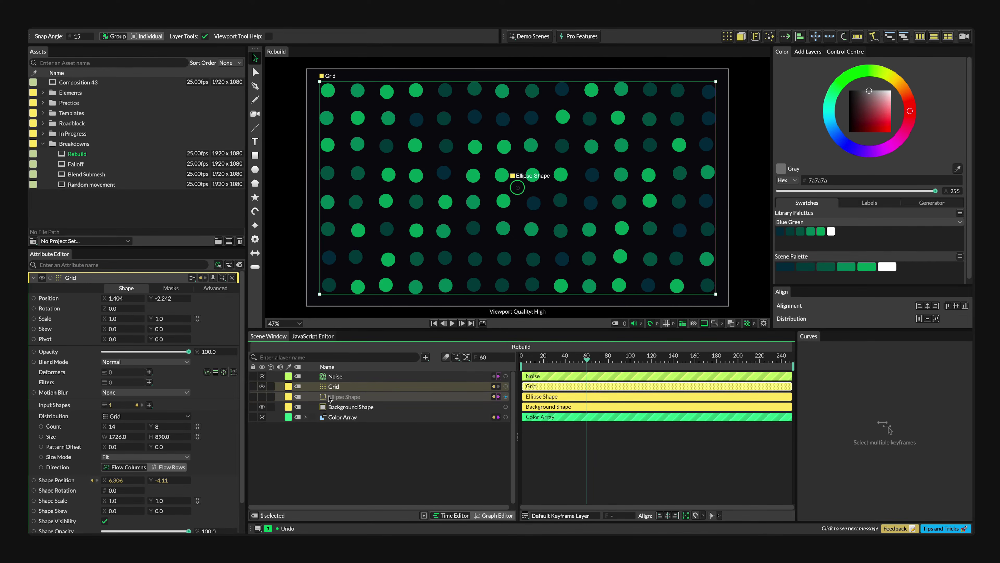
key("ctrl+z")
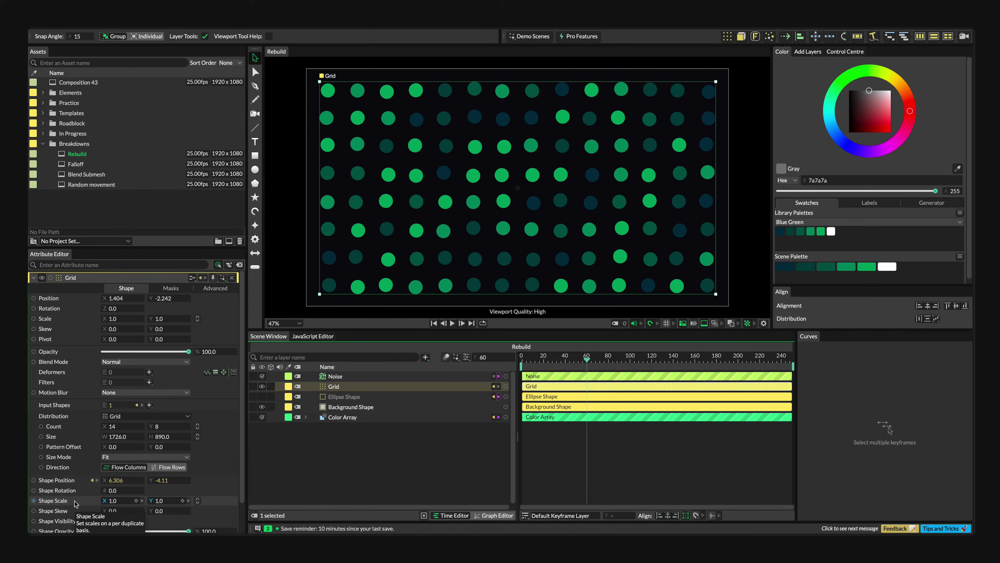
key("ctrl+shift+z")
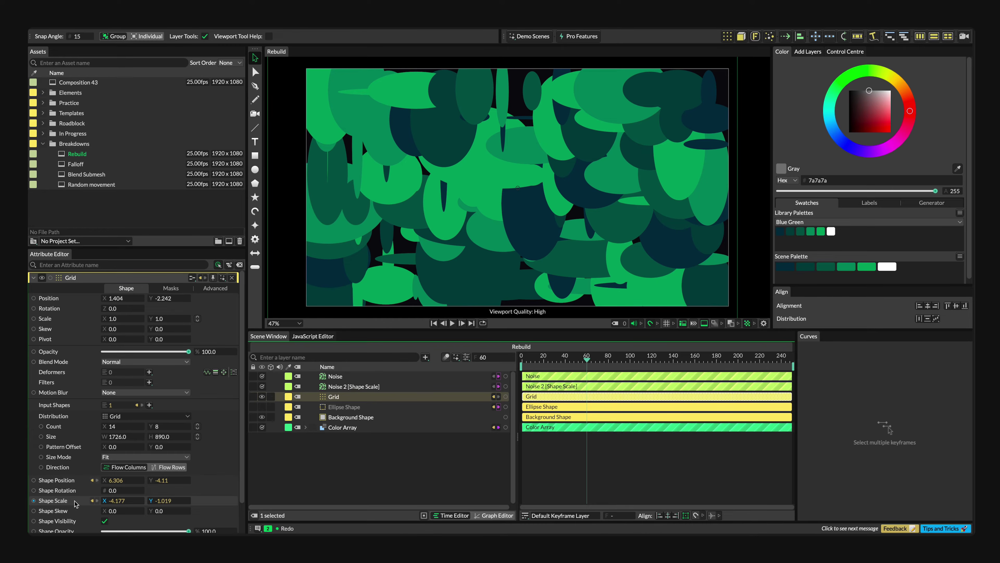
Set the Shape Scale Noise's Minimum to 0.6 and Maximum to 1.2 and preview the animation.
left_click(345, 386)
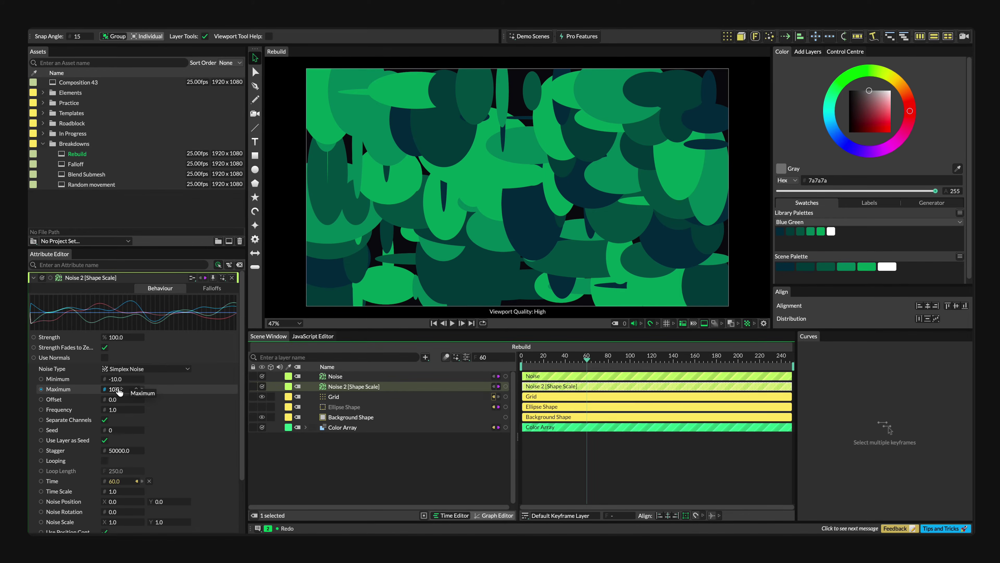
left_click(120, 379)
type("0.6")
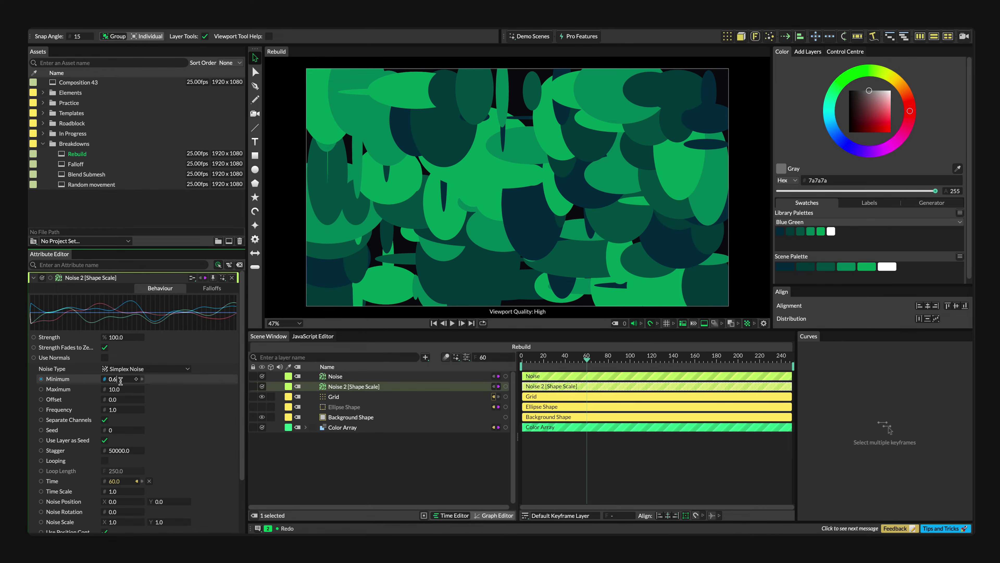
left_click(119, 385)
type("0")
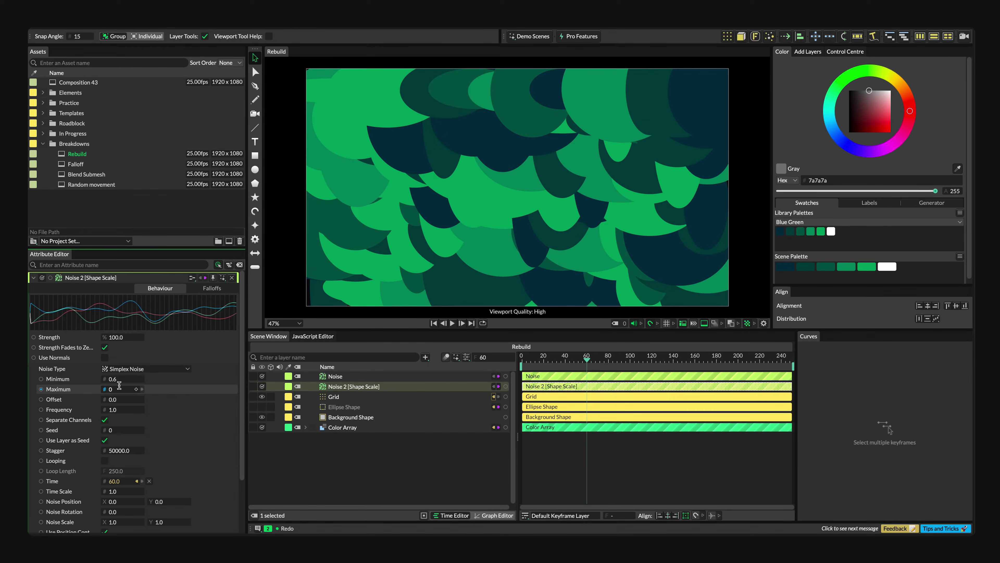
type("1.2")
key("Return")
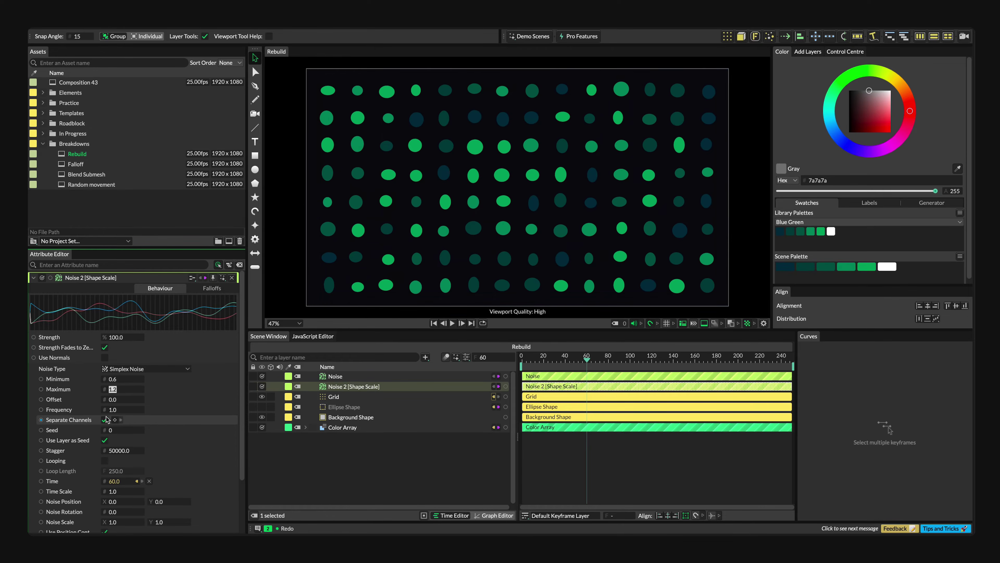
key("space")
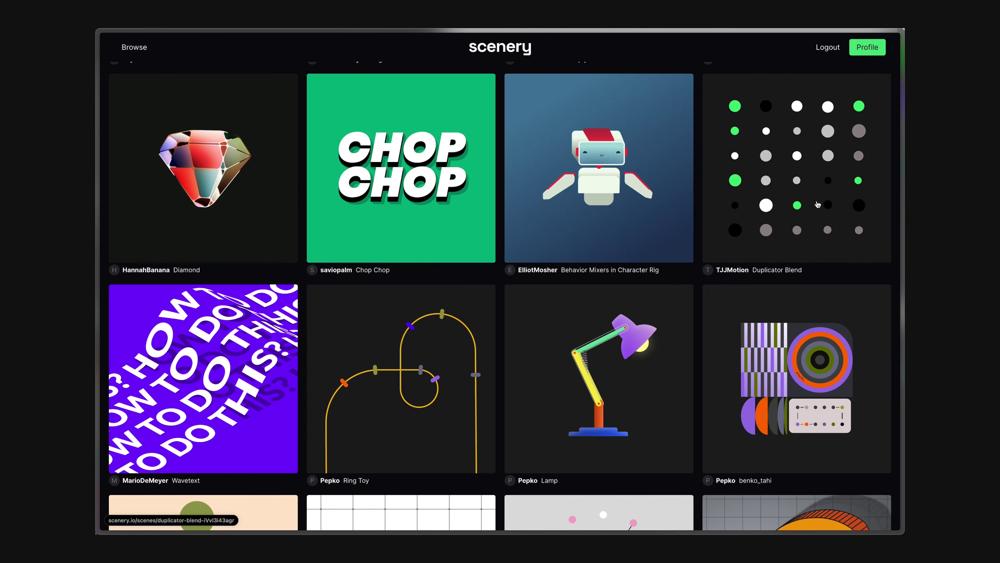
View the Duplicator Blend scene and its creator's profile on Scenery, and run a YouTube search for "vid" in a new browser tab.
left_click(817, 204)
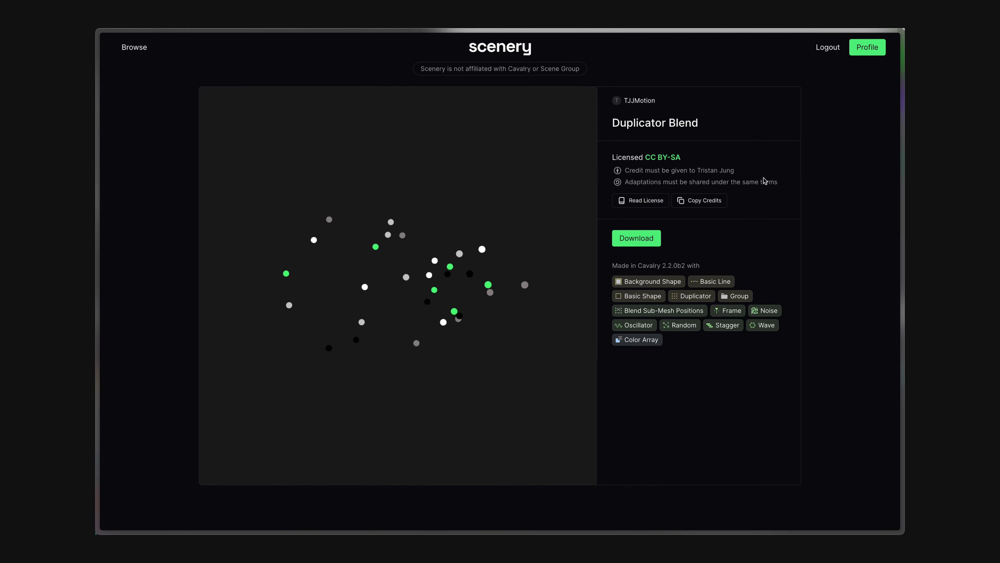
left_click(643, 101)
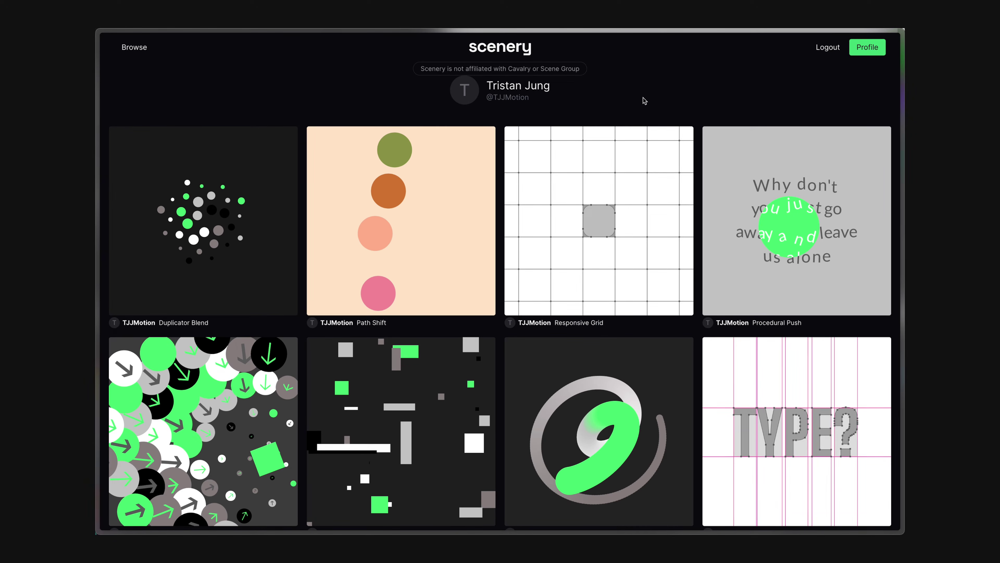
key("super+t")
type("yt")
key("Tab")
type("vid")
key("Return")
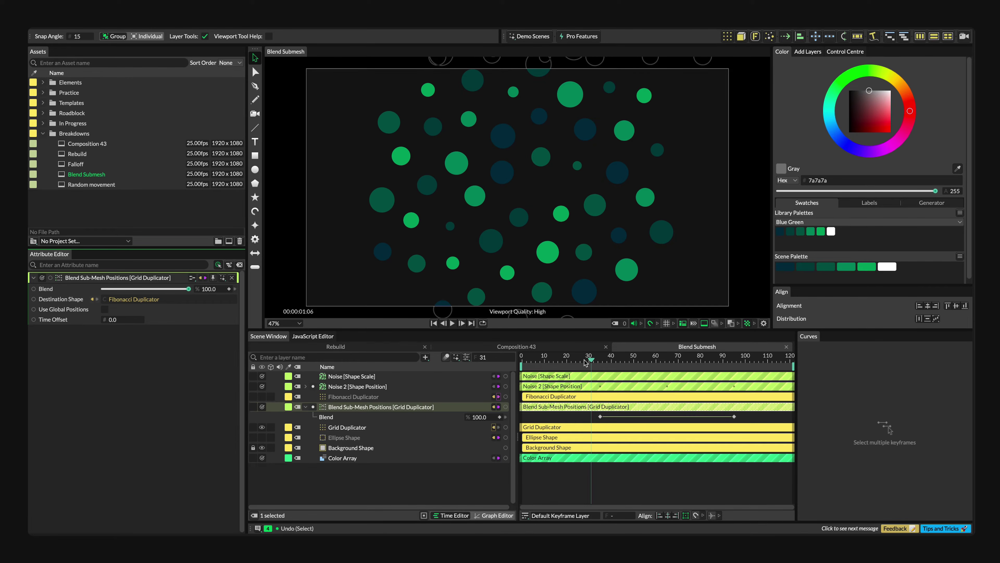
Switch back to Cavalry, scrub the Blend Submesh composition around frame 28 and open Composition 43.
left_click_drag(586, 363, 585, 398)
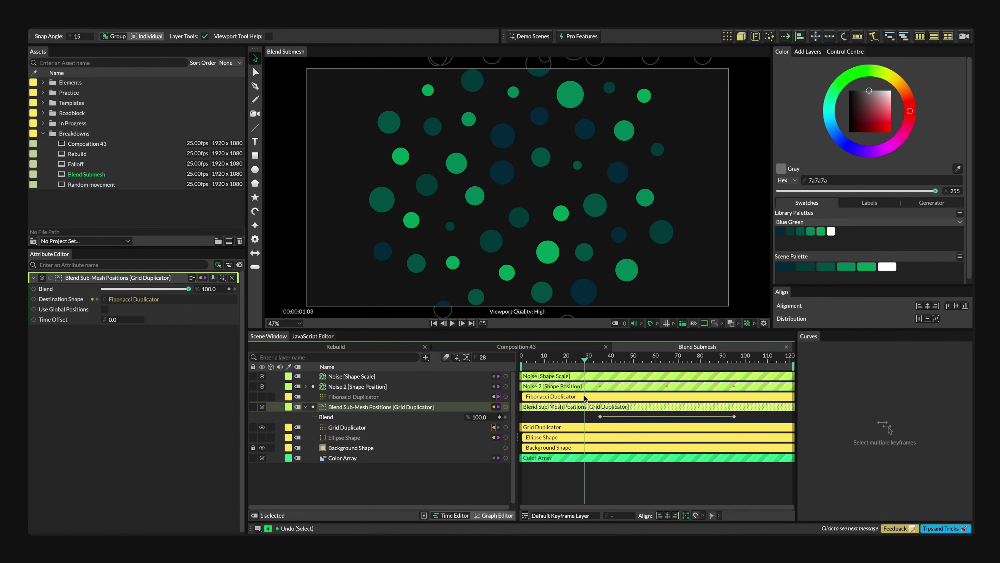
left_click_drag(586, 362, 584, 397)
double_click(108, 143)
left_click(450, 431)
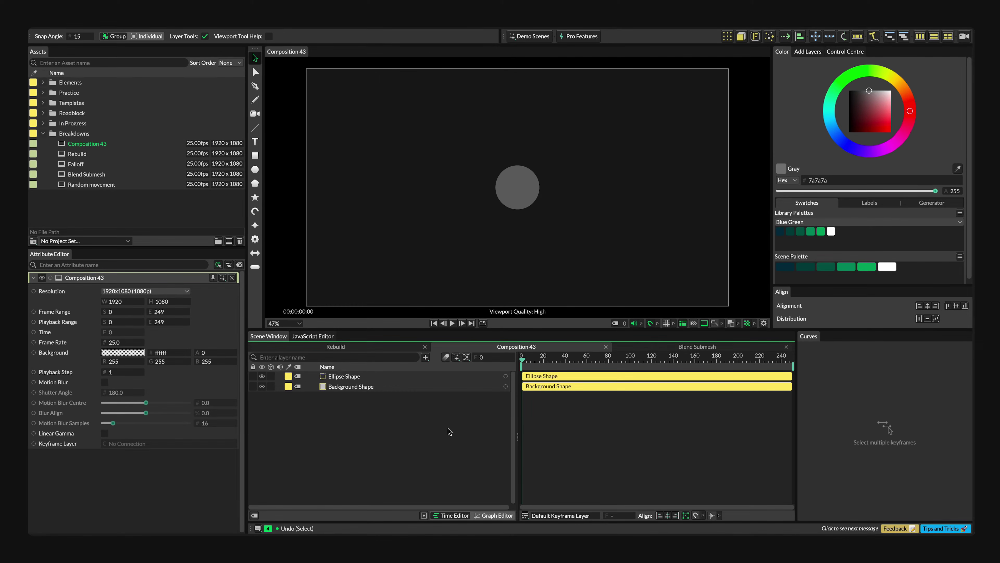
Duplicate the ellipse with a Linear Duplicator of size 476 and place it at X -562, Y -400.
left_click(405, 374)
key("ctrl+shift+d")
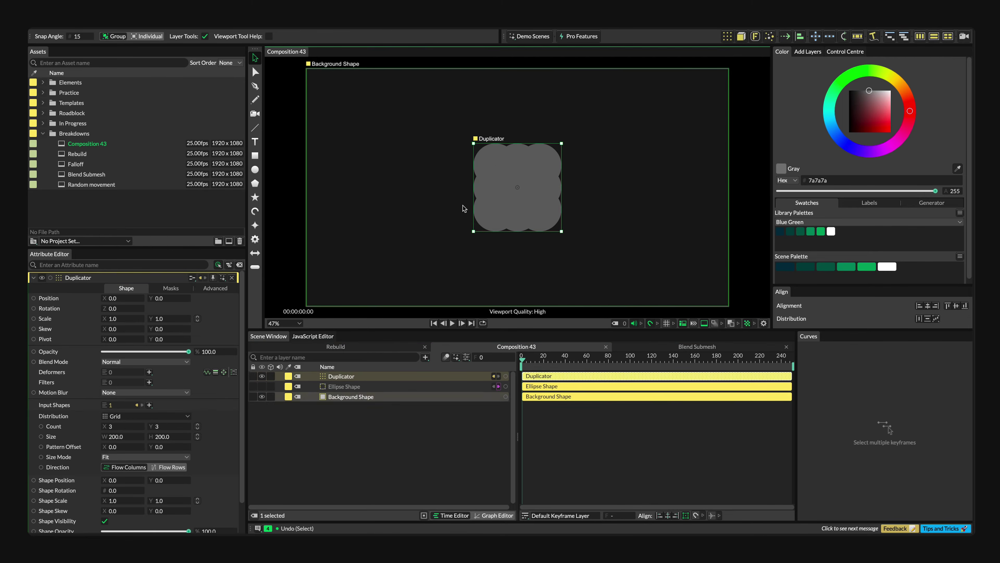
left_click(146, 416)
left_click(130, 278)
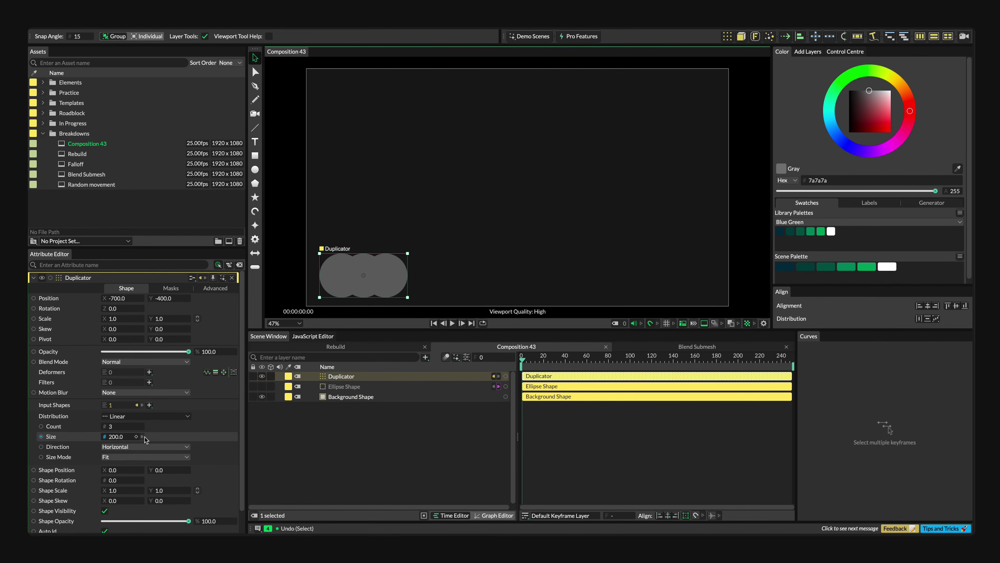
left_click_drag(118, 436, 259, 428)
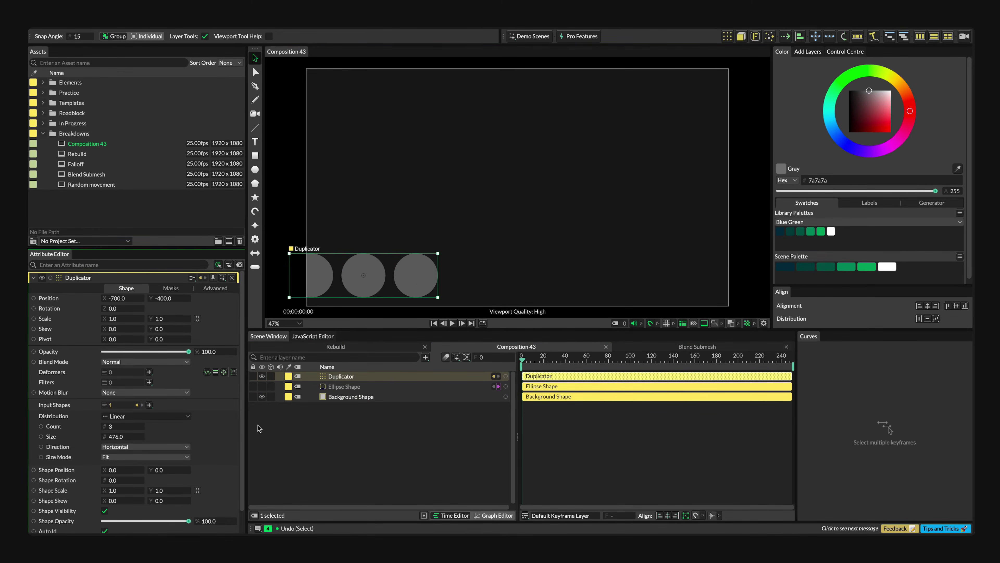
left_click_drag(364, 277, 395, 277)
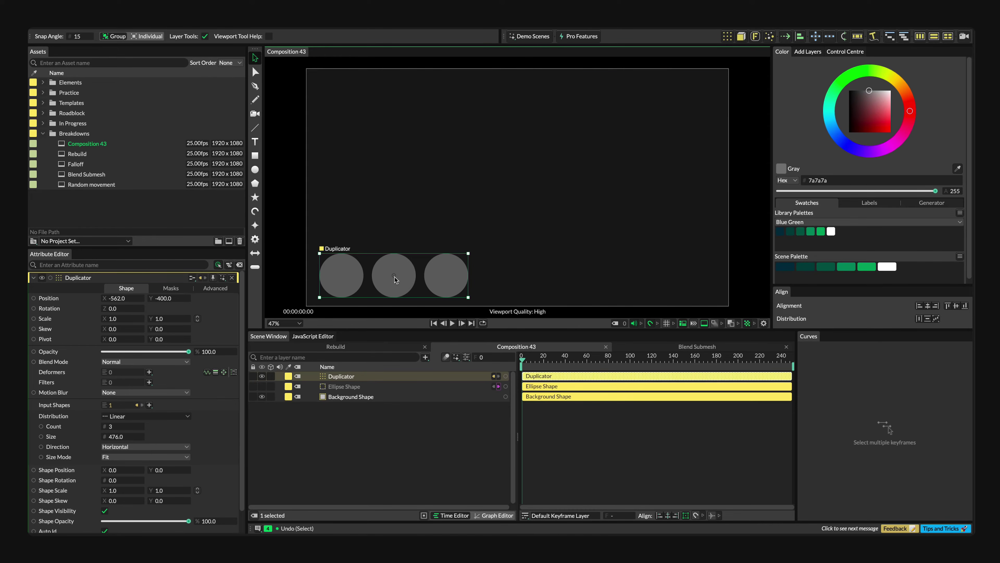
Copy the Duplicator to about X 531, Y 377 and rename the original Source and the copy Target.
key("ctrl+d")
left_click_drag(382, 292, 625, 115)
double_click(348, 386)
type("Soiurce")
key("Return")
double_click(351, 376)
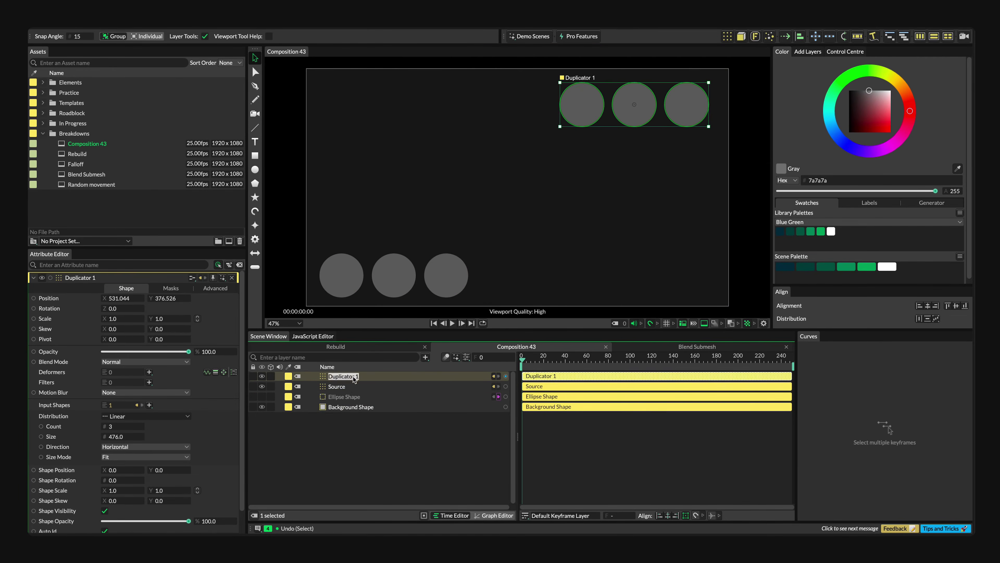
type("Target")
key("Return")
Add a Blend Sub-Mesh Positions deformer to Source with Target as its Destination Shape.
left_click(352, 386)
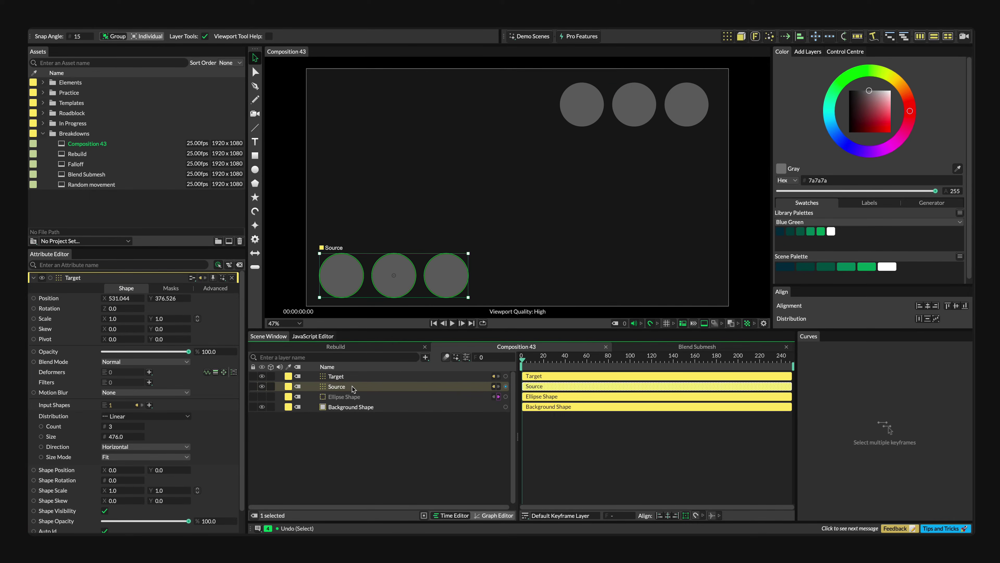
left_click(149, 372)
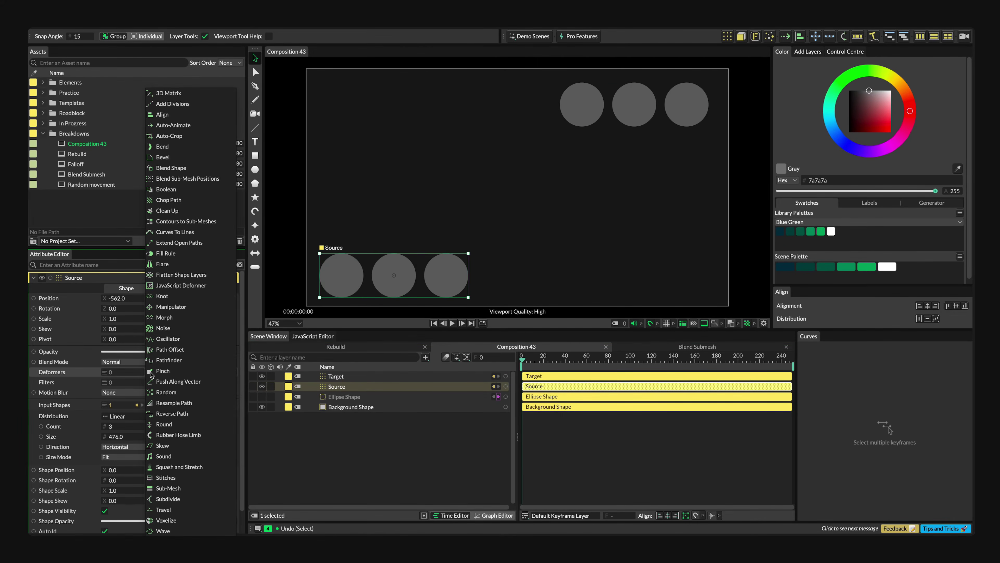
left_click(191, 180)
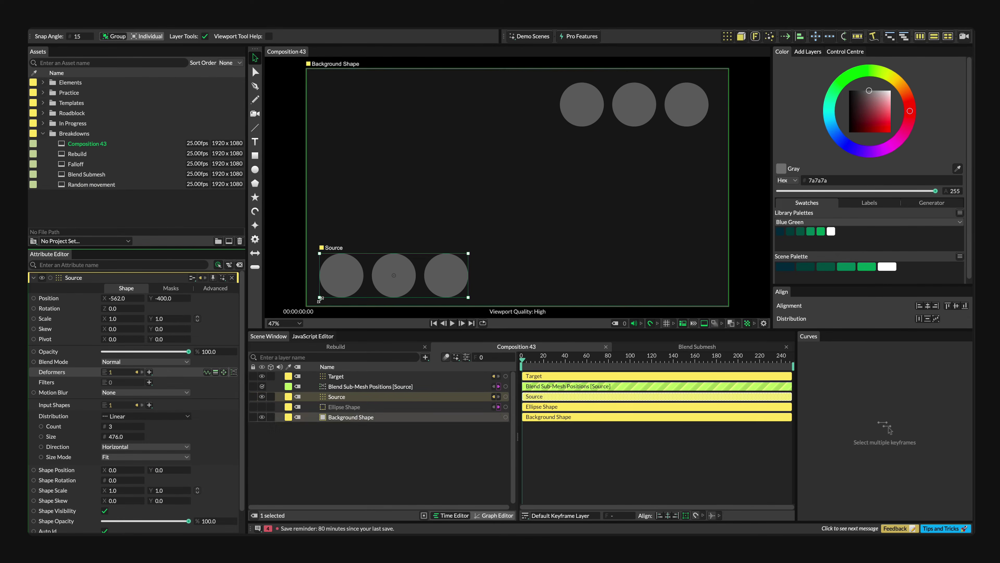
left_click(410, 388)
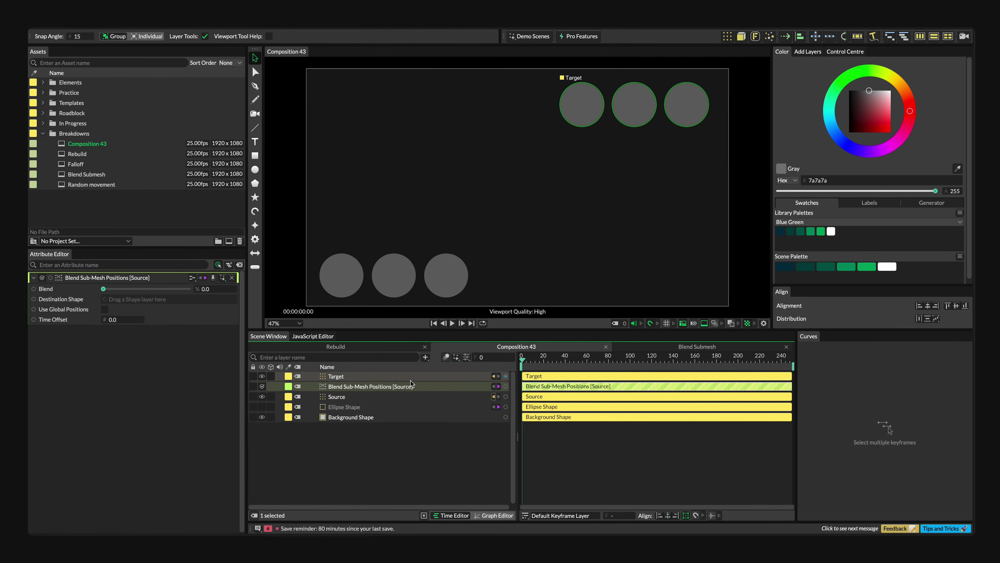
left_click_drag(355, 376, 159, 300)
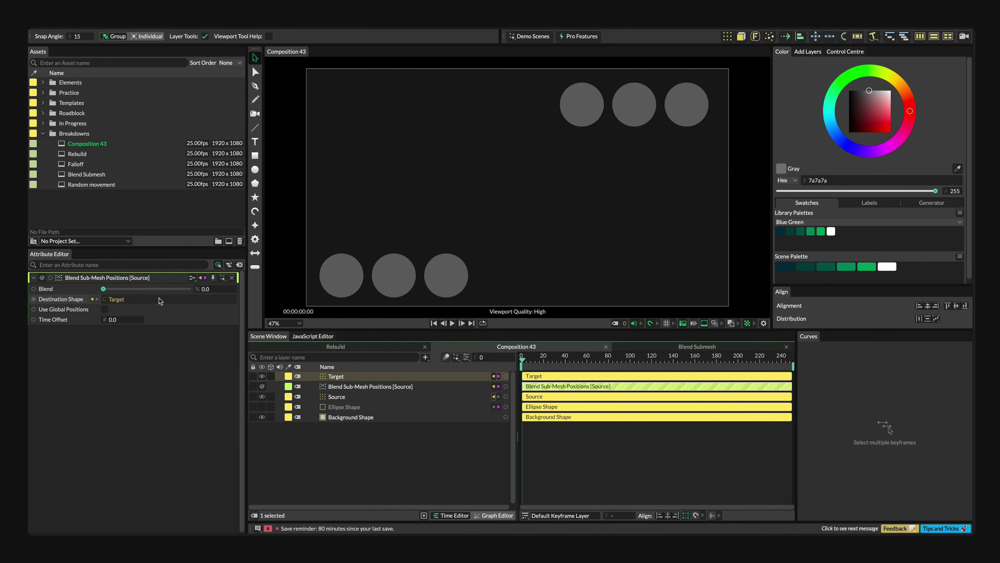
Hide Target, enable Use Global Positions on the blend deformer and test its Blend, returning it to 0%.
left_click(262, 377)
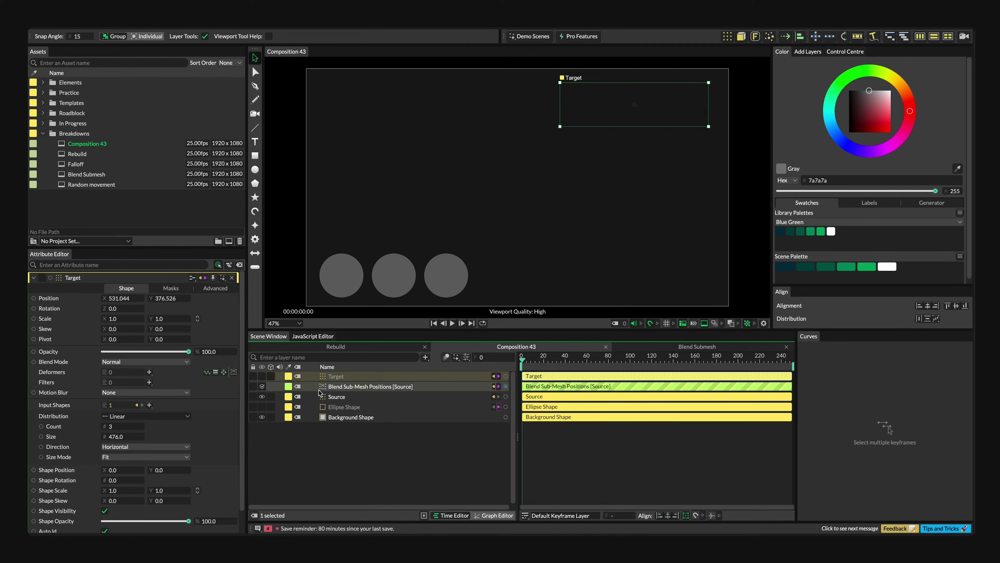
left_click(358, 388)
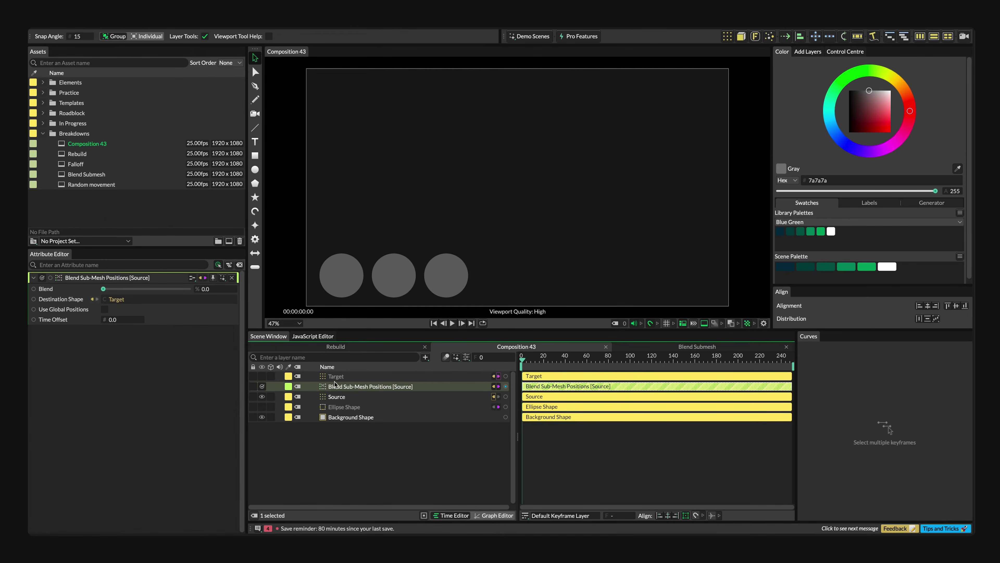
left_click(104, 310)
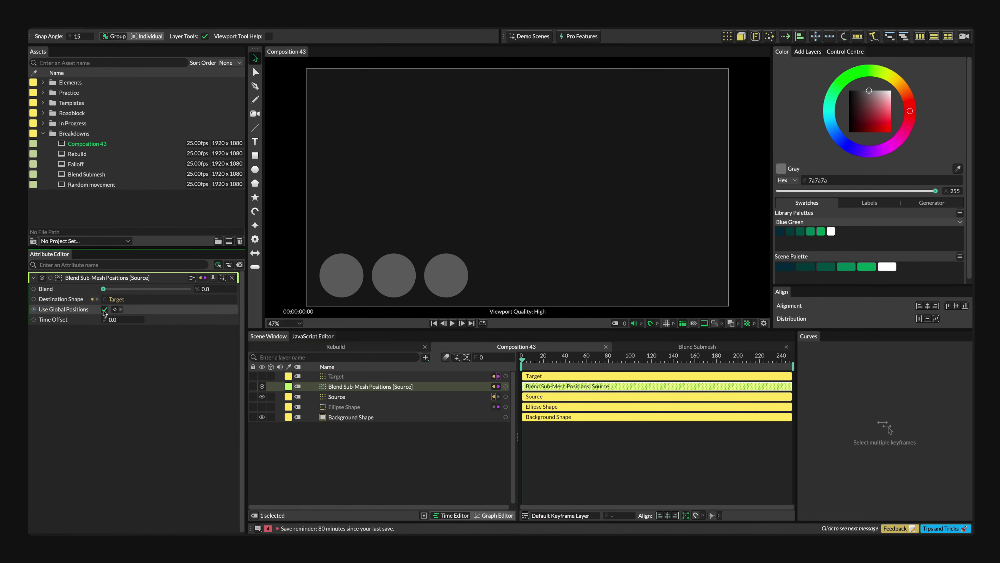
mouse_move(103, 289)
left_mouse_down()
mouse_move(205, 293)
mouse_move(98, 297)
left_mouse_up()
Set Source to 4 copies at size 653 around X -427, Y -389 and test its Blend towards Target, returning it to 0%.
left_click(321, 396)
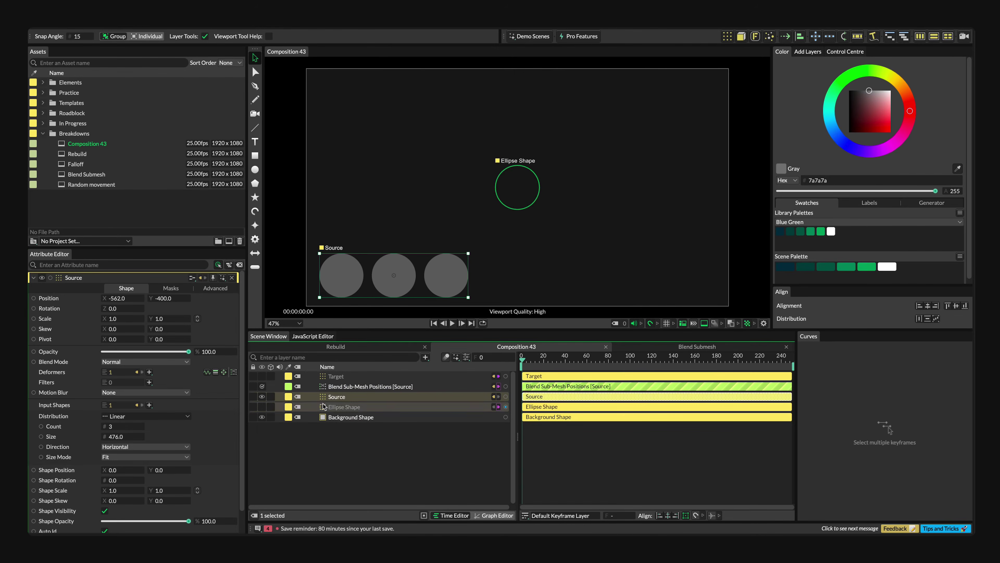
left_click(115, 426)
type("4")
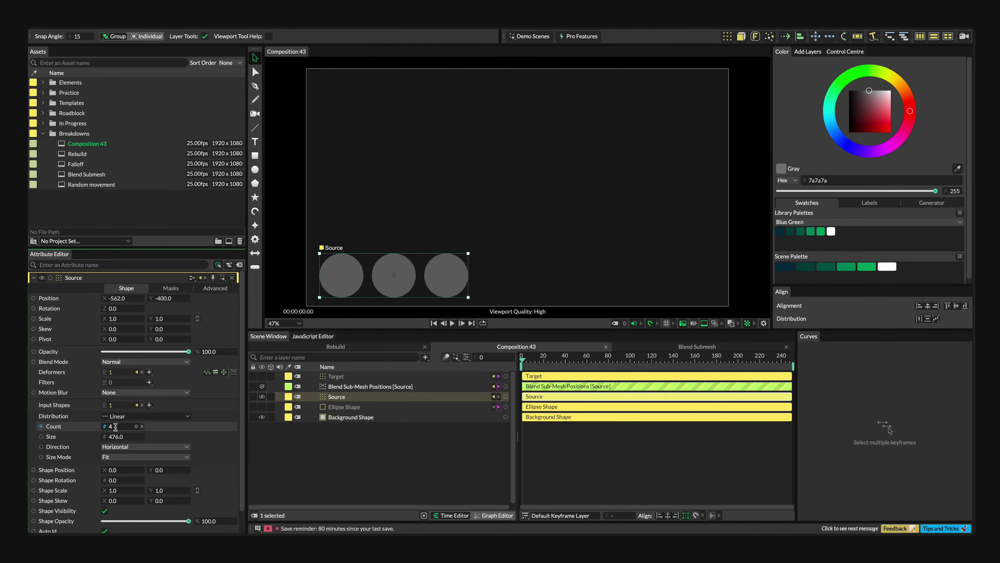
key("Return")
left_click_drag(118, 436, 142, 436)
left_click_drag(367, 283, 396, 281)
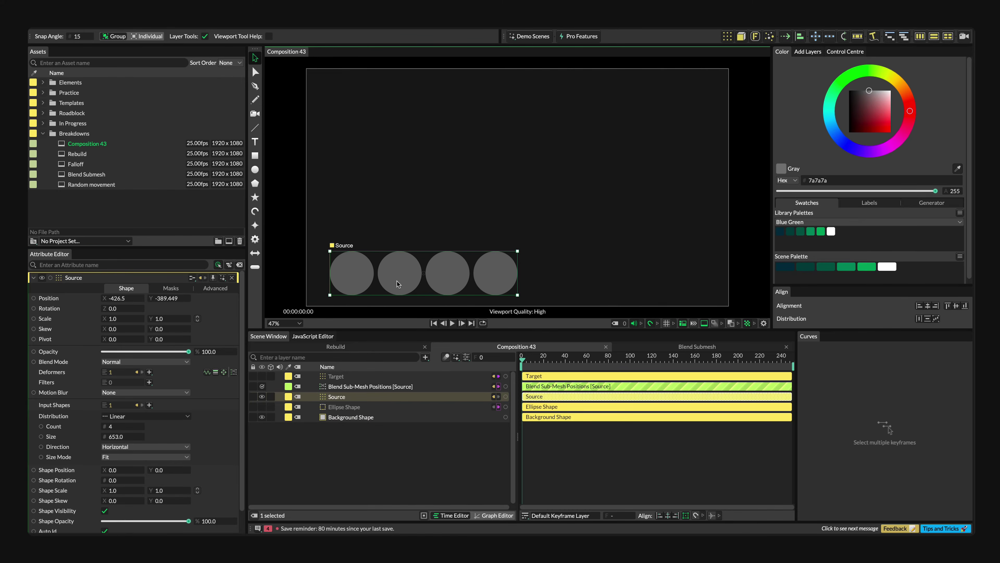
left_click(375, 386)
left_click_drag(106, 289, 101, 314)
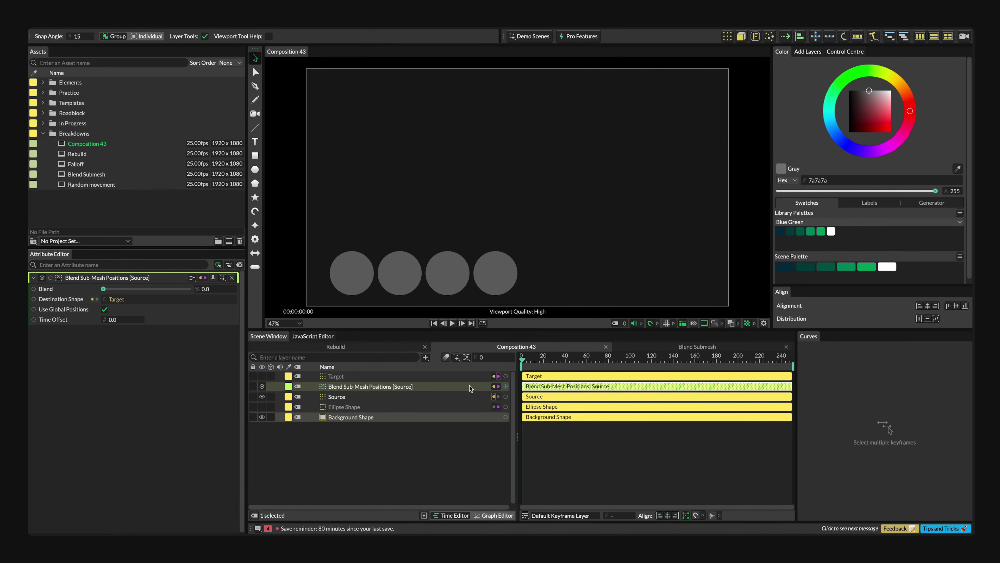
Close the Composition 43 and Blend Submesh compositions and duplicate the Grid layer in Rebuild.
left_click(606, 347)
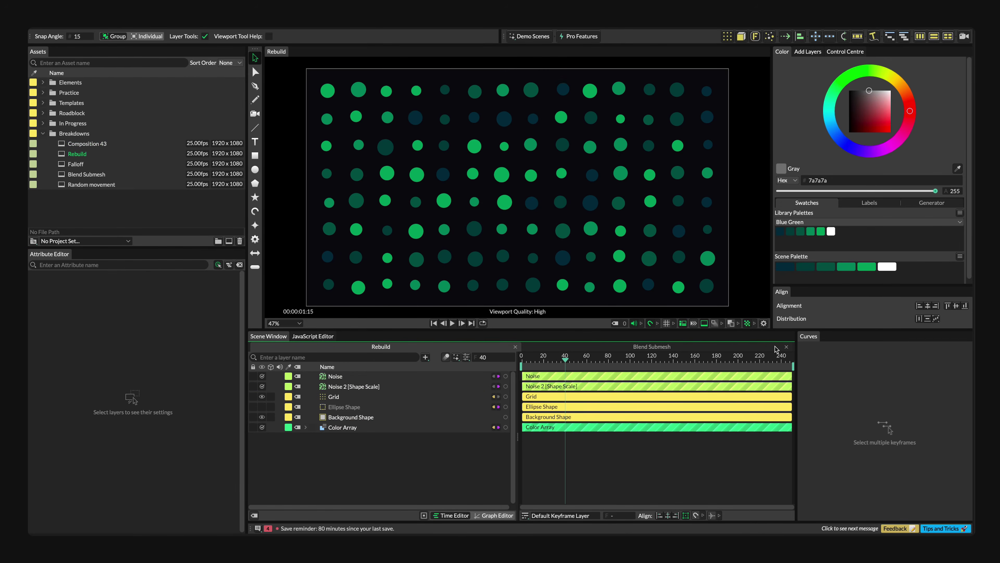
left_click(786, 347)
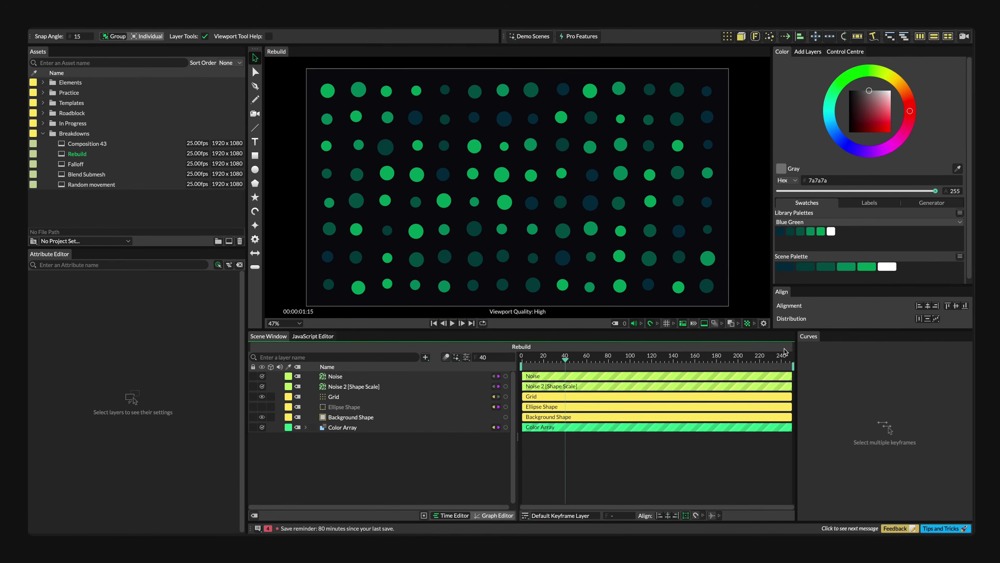
left_click(380, 396)
key("ctrl+d")
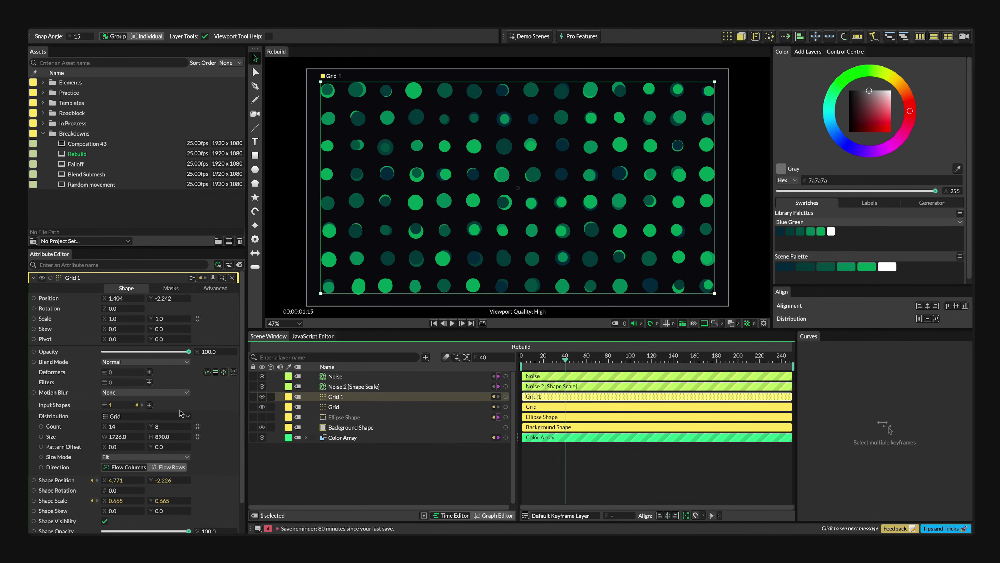
Change the duplicated grid's Distribution to Fibonacci, rename the layer Fibonacci and hide it.
left_click(180, 414)
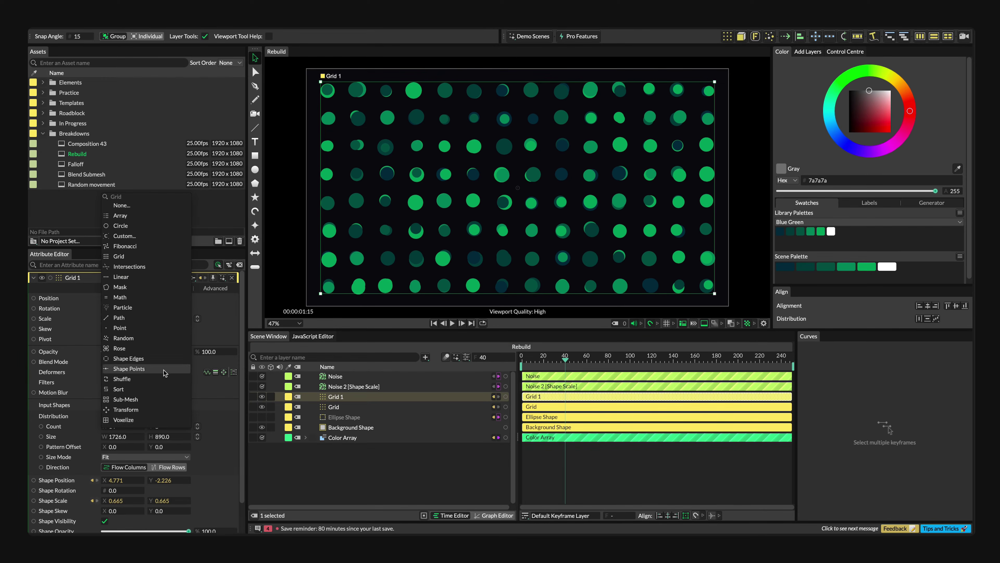
left_click(154, 248)
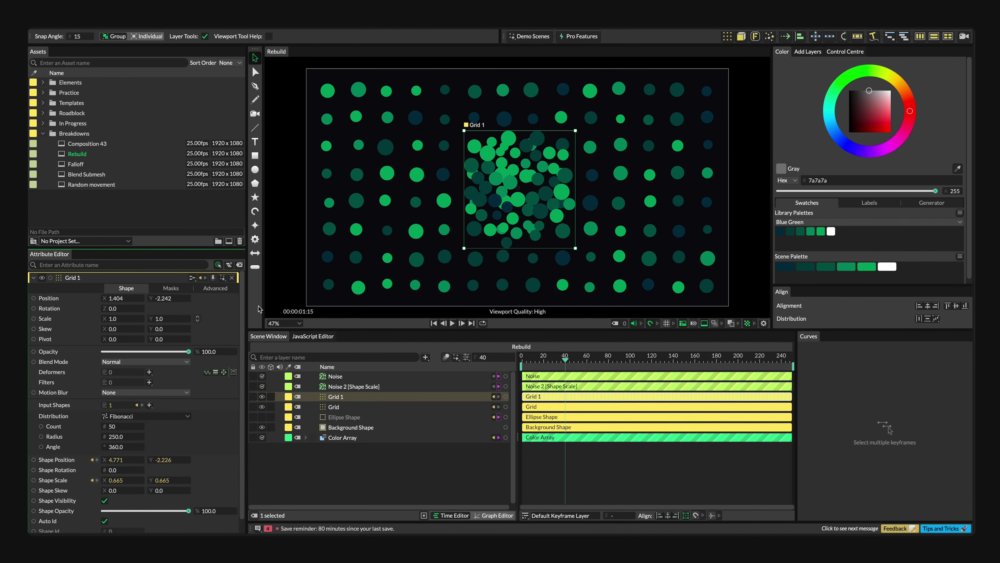
left_click(361, 395)
type("Fibonacci")
key("Return")
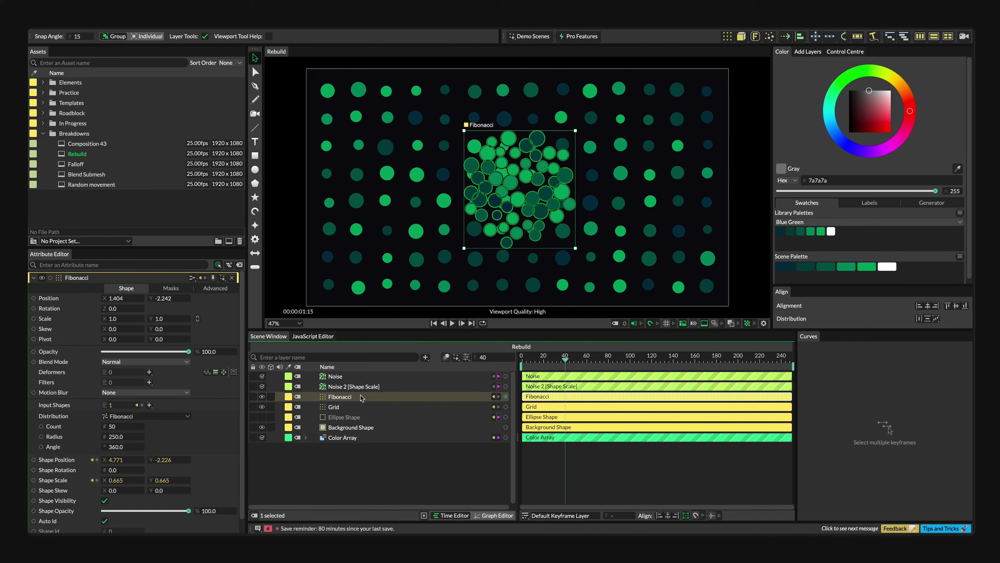
left_click(262, 396)
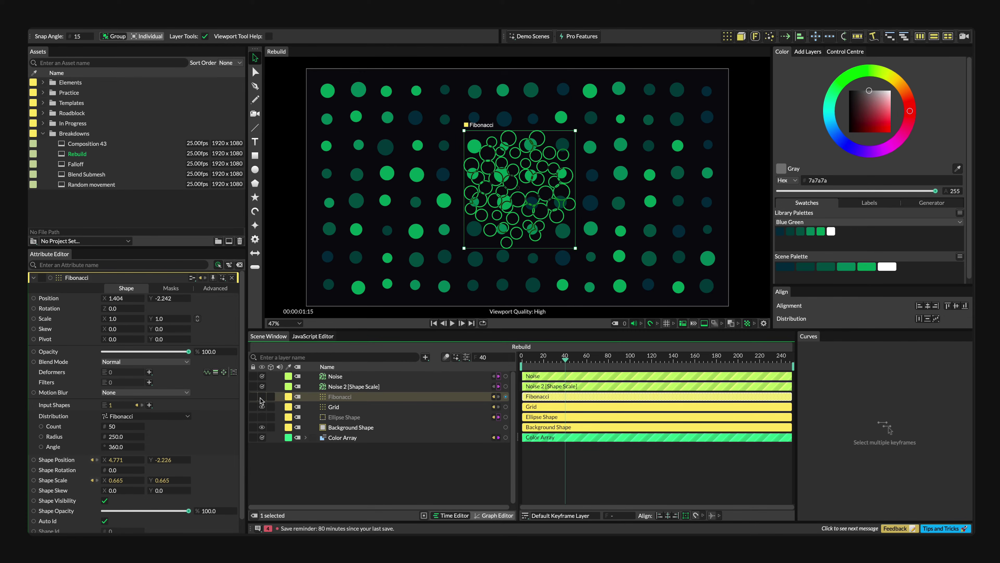
Add a Blend Sub-Mesh Positions deformer to Grid with Fibonacci as its Destination Shape.
left_click(389, 409)
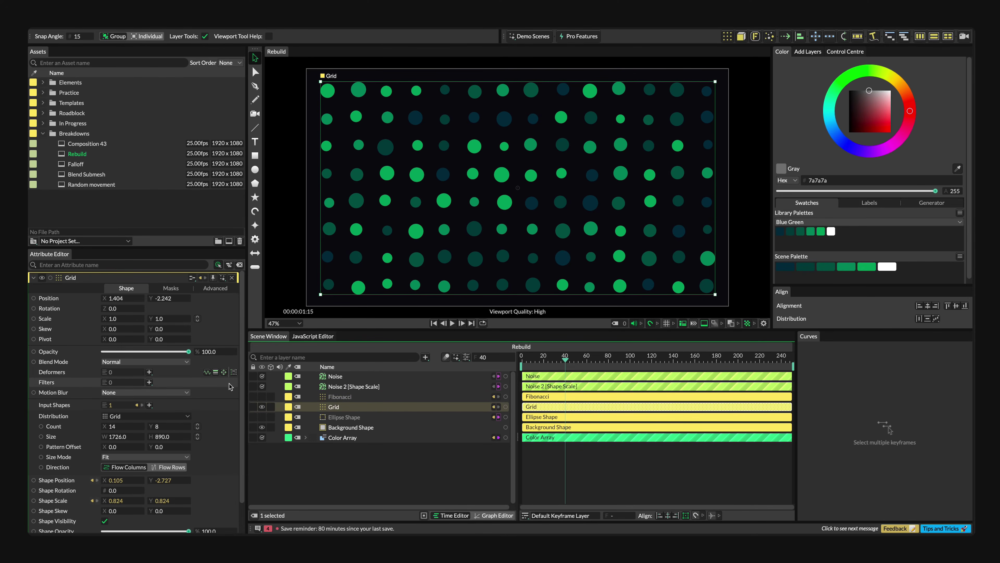
left_click(148, 372)
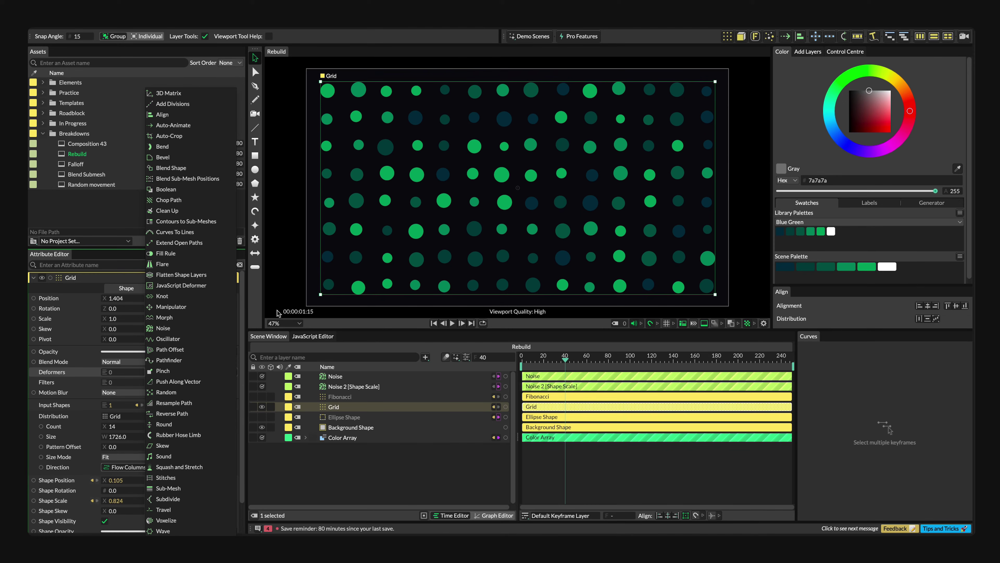
left_click(361, 408)
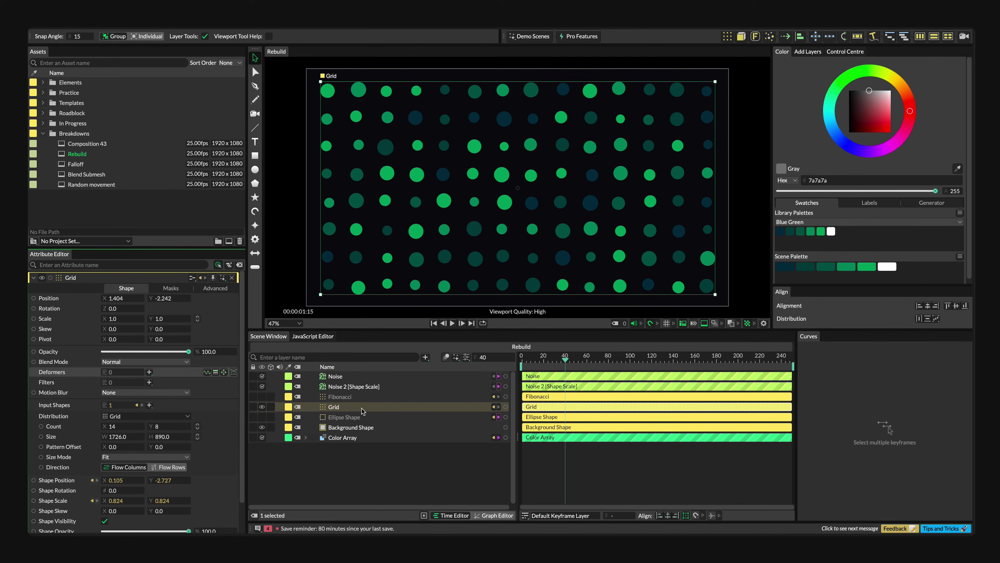
key("Tab")
type("blend sub")
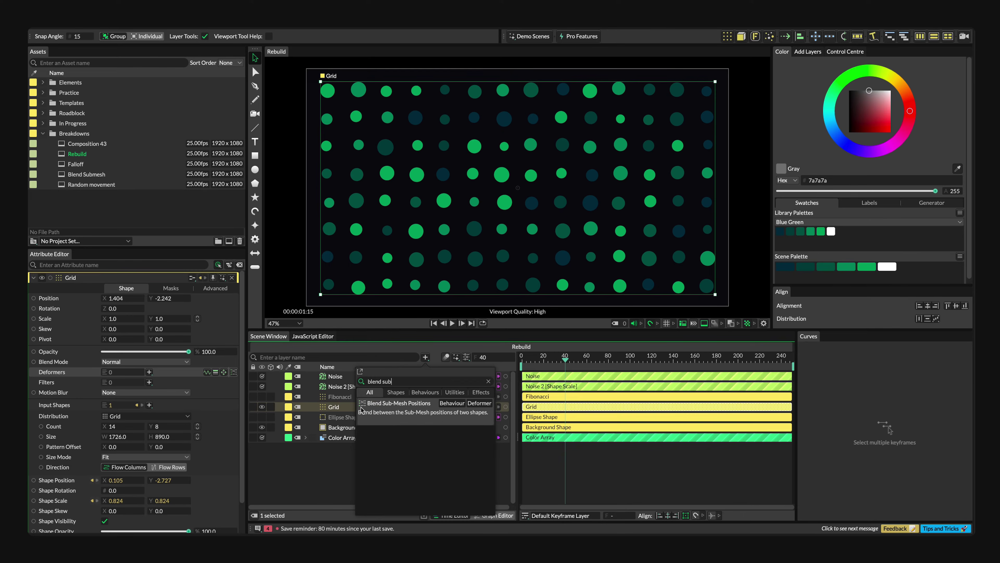
left_click(362, 409)
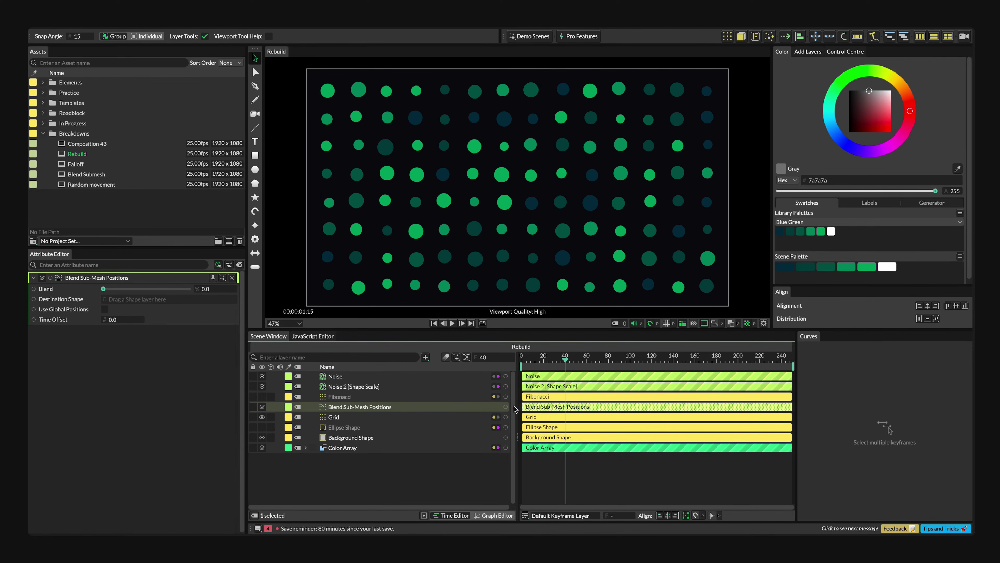
left_click_drag(506, 409, 332, 420)
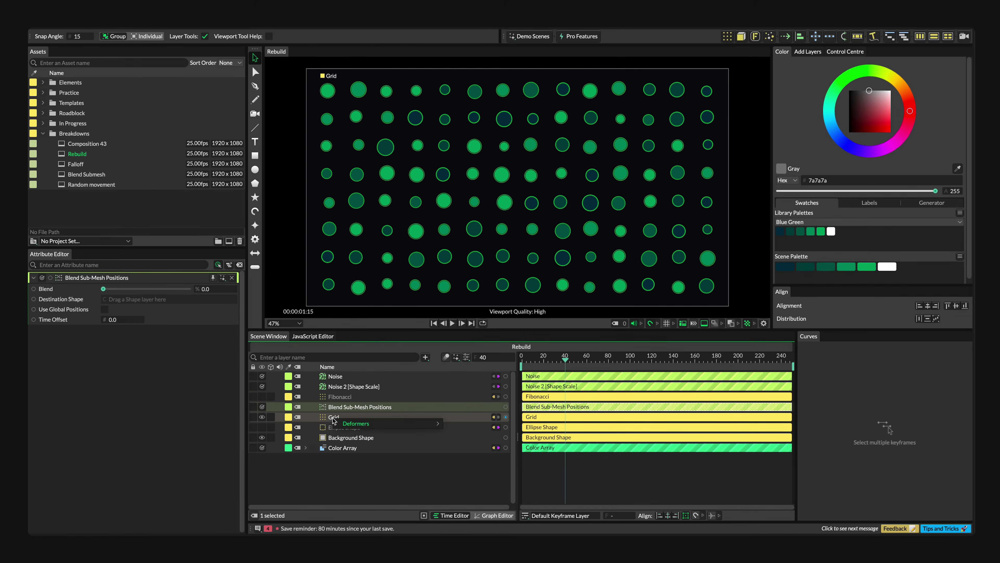
mouse_move(373, 425)
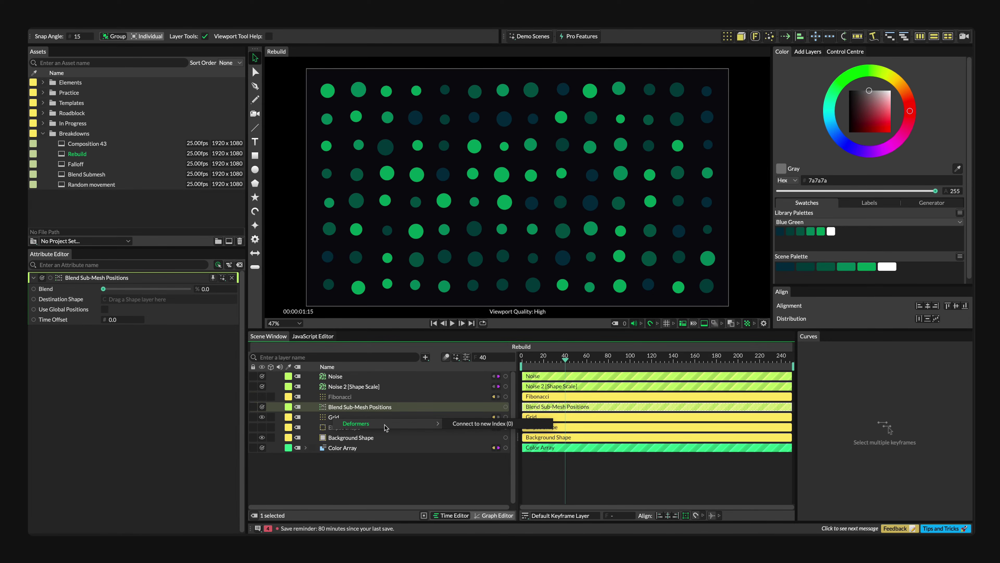
left_click(466, 424)
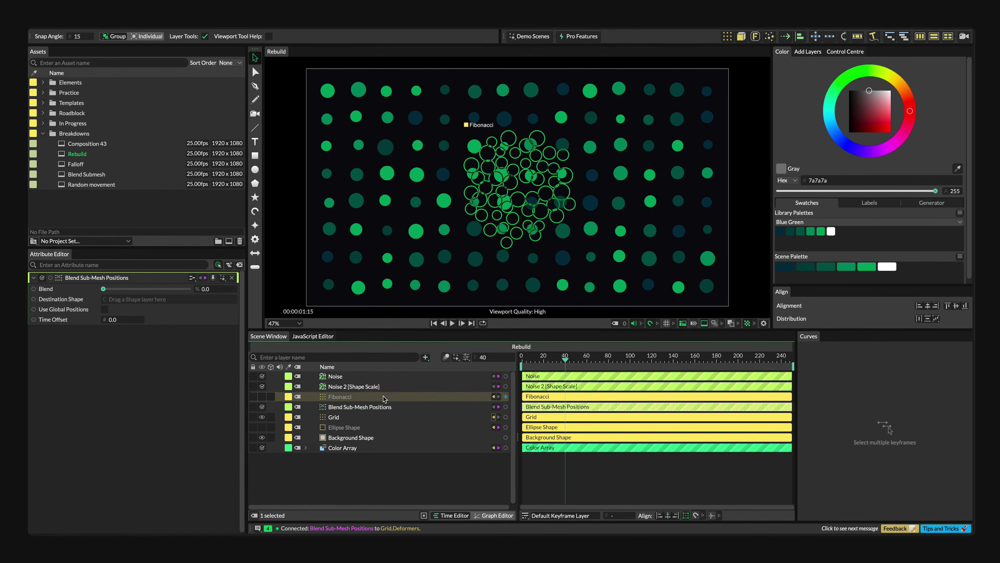
left_click_drag(383, 396, 190, 301)
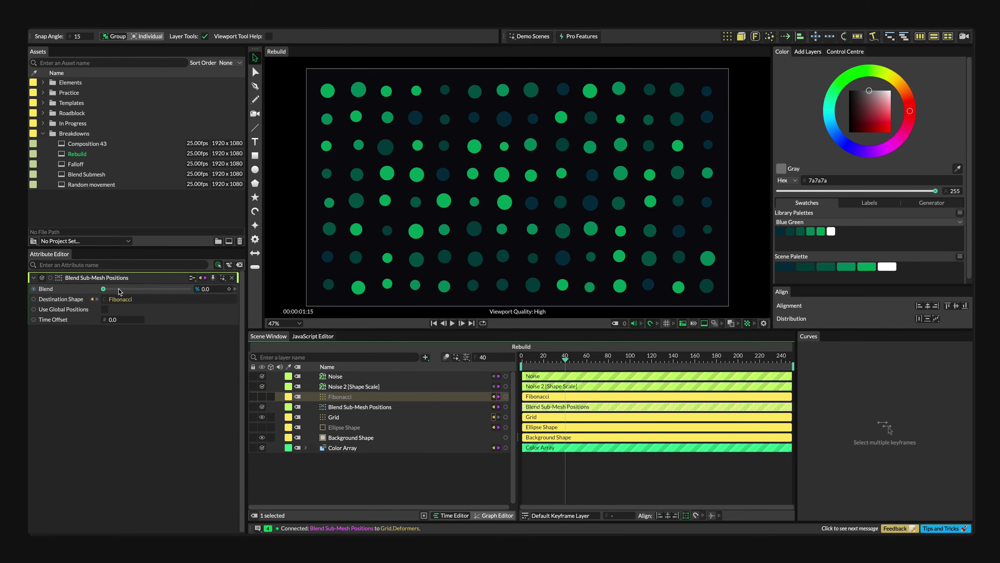
mouse_move(104, 288)
left_mouse_down()
mouse_move(192, 290)
mouse_move(95, 286)
left_mouse_up()
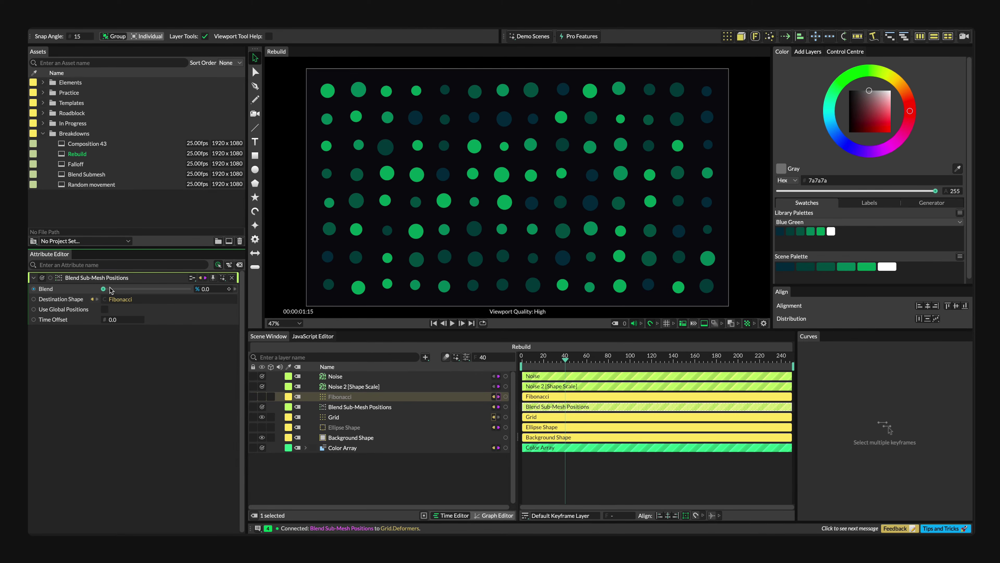
Compare the Fibonacci and Grid layouts by showing each one on its own, leaving only Grid visible.
left_click(262, 397)
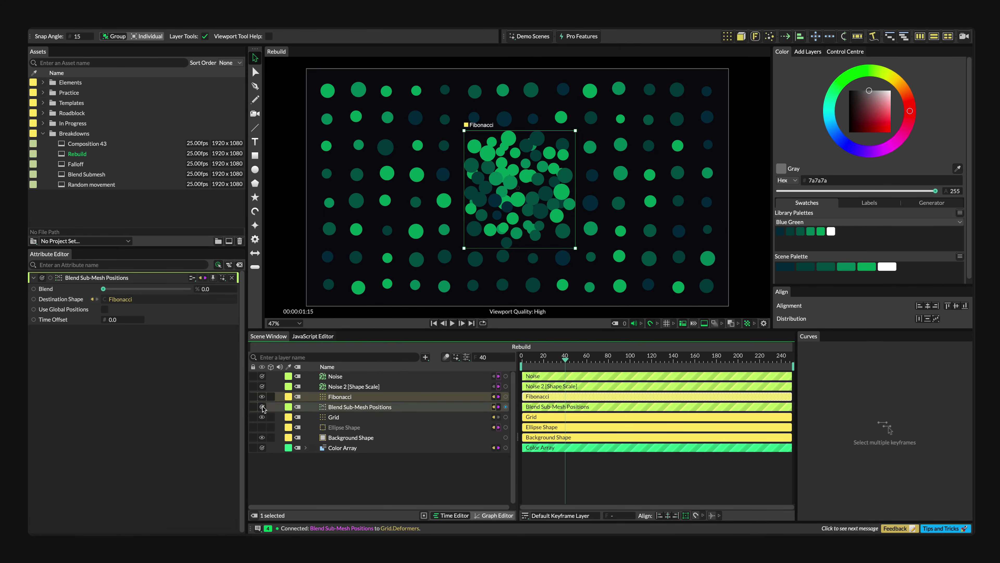
left_click(331, 397)
left_click(262, 417)
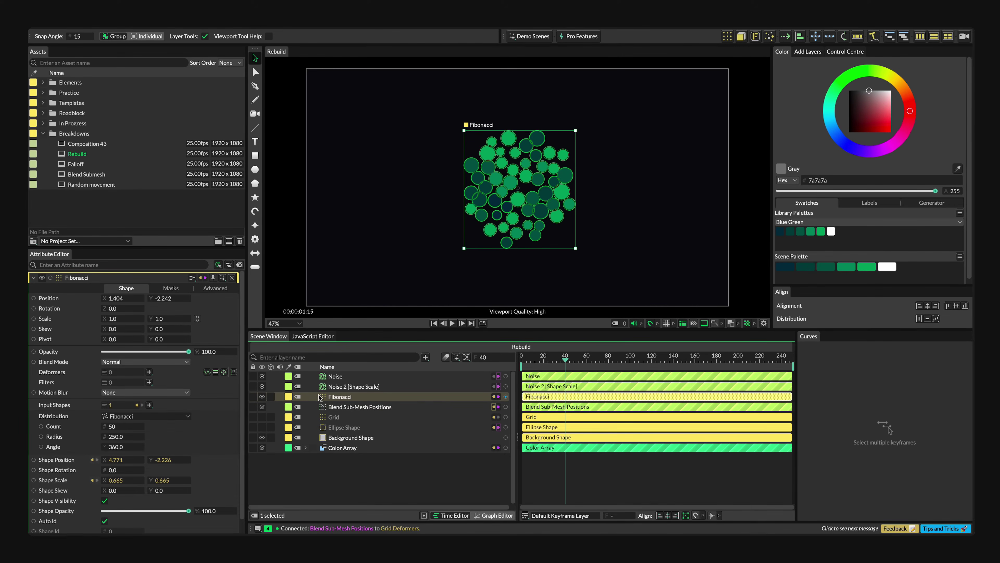
left_click(262, 396)
left_click(262, 417)
Check how many shapes Grid contains by briefly enabling Draw Debug Information in the viewport.
left_click(334, 417)
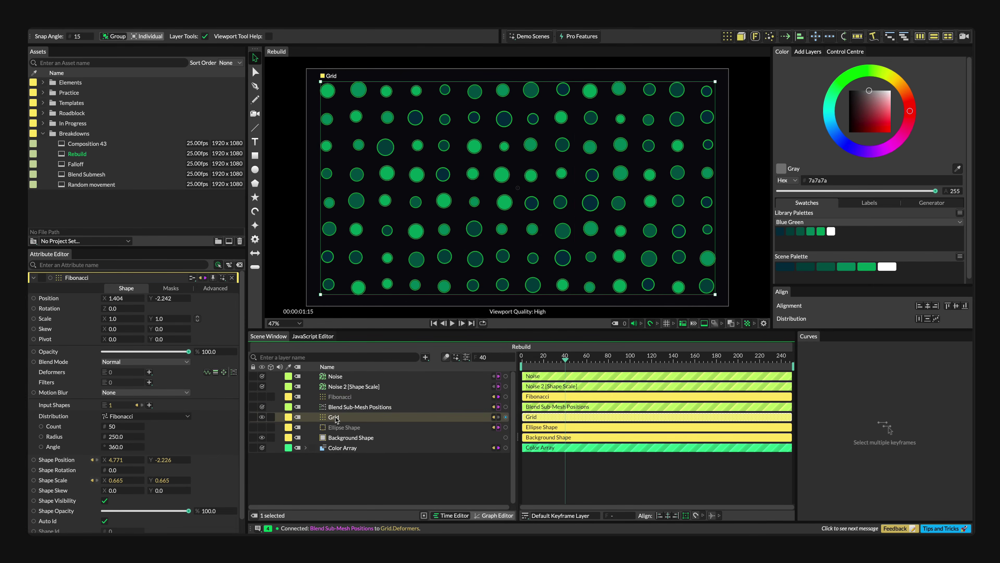
left_click(763, 323)
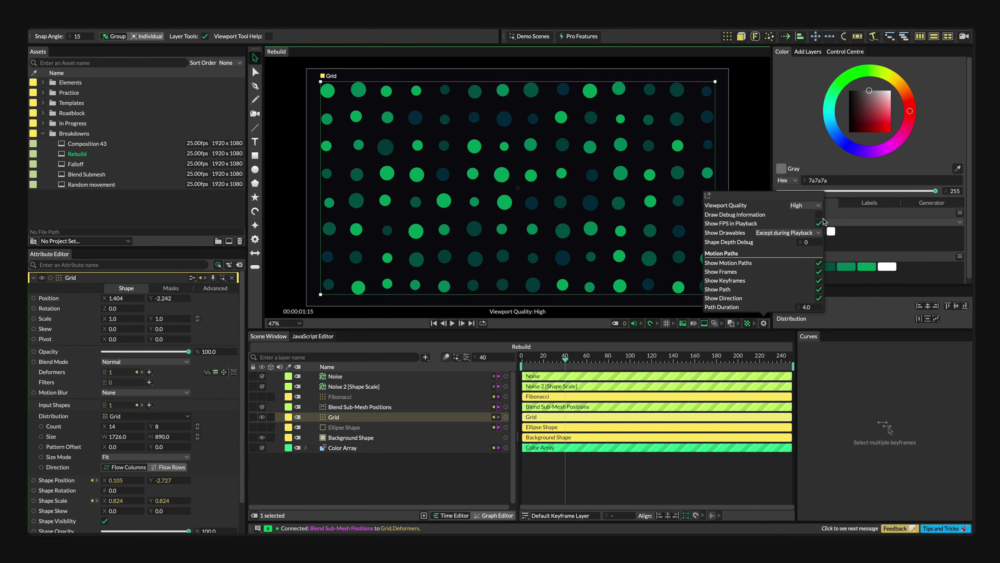
left_click(819, 215)
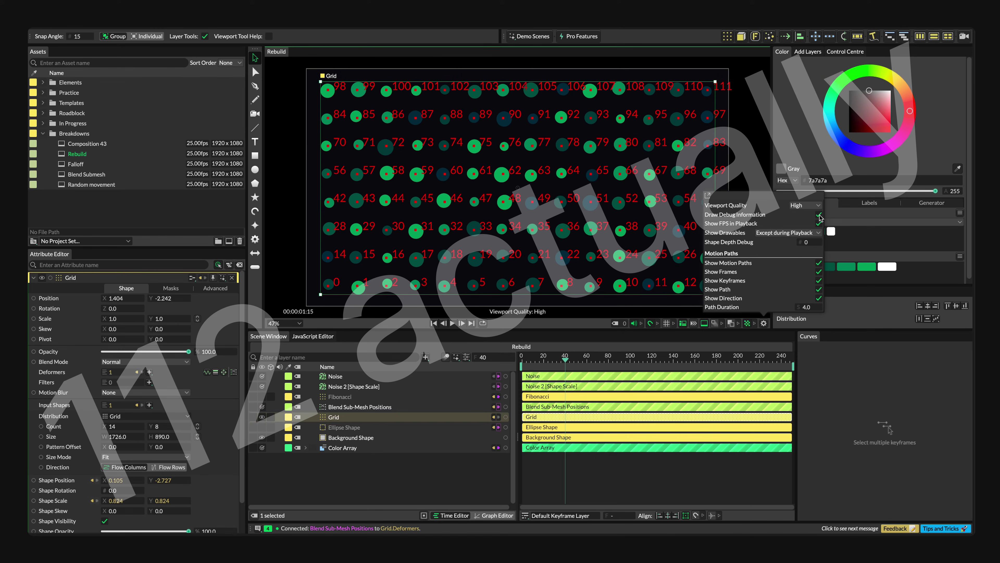
left_click(819, 215)
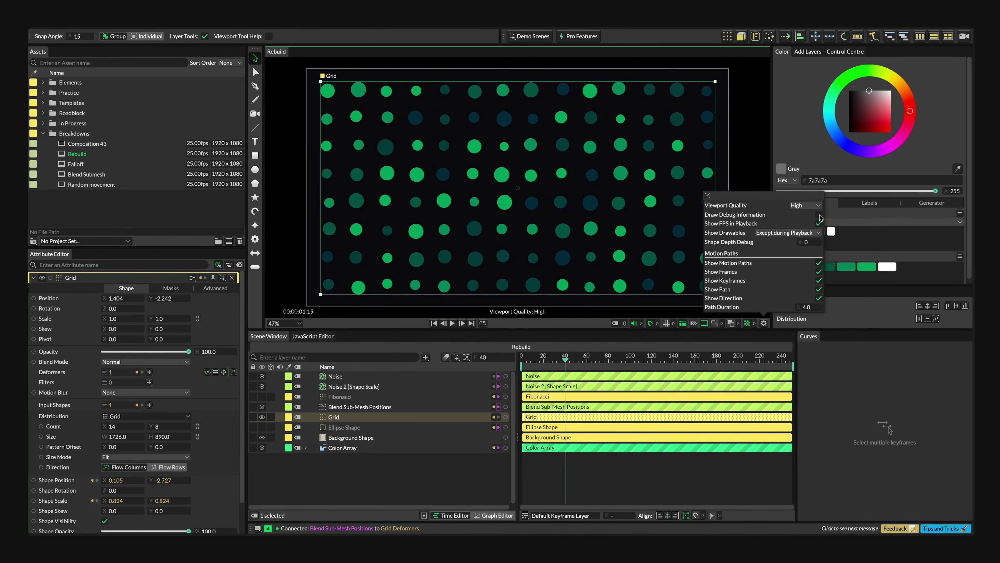
Raise the deformer's Blend to 100%, and set the Fibonacci distribution to Count 112 and Radius 410.
left_click(377, 407)
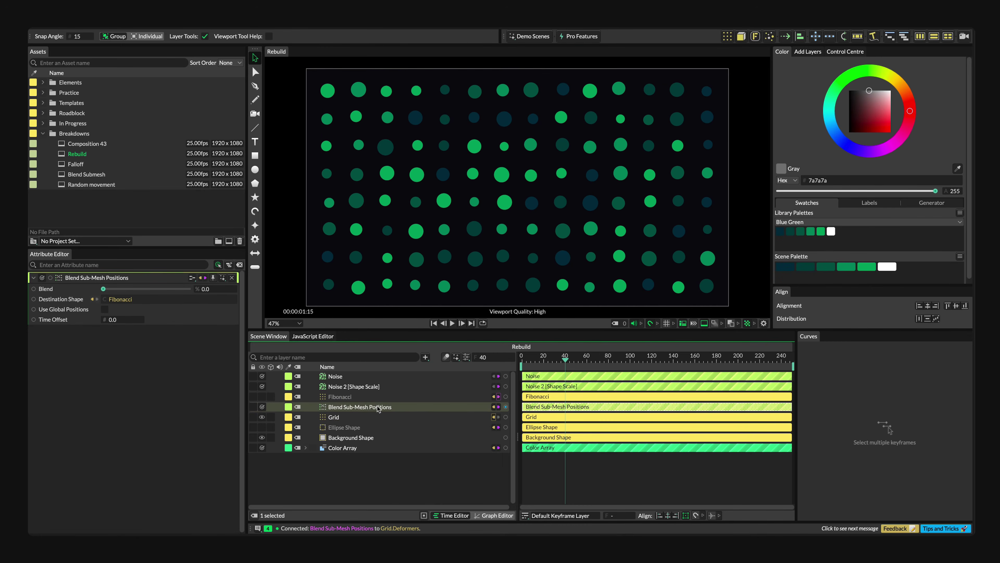
left_click_drag(103, 289, 206, 292)
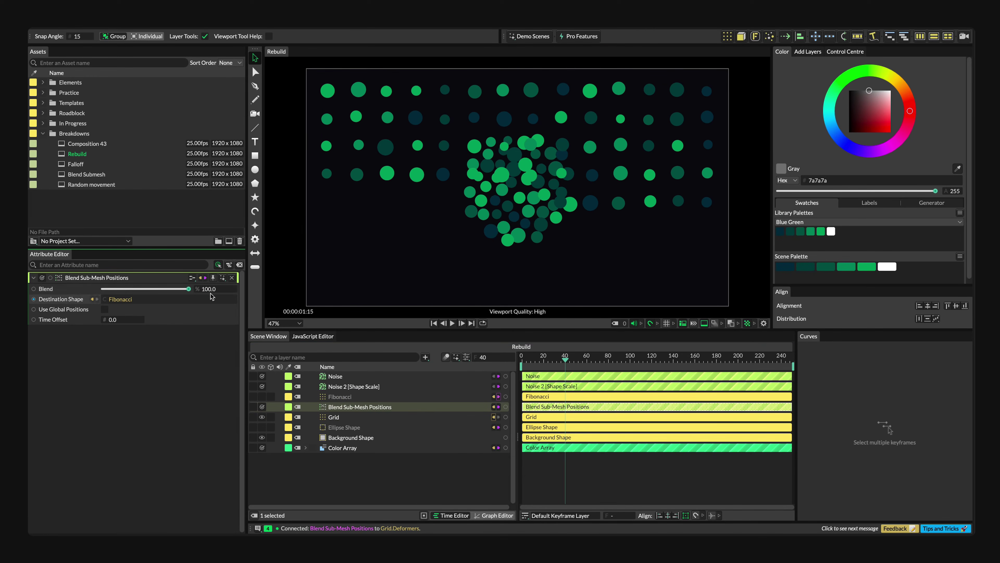
left_click(331, 398)
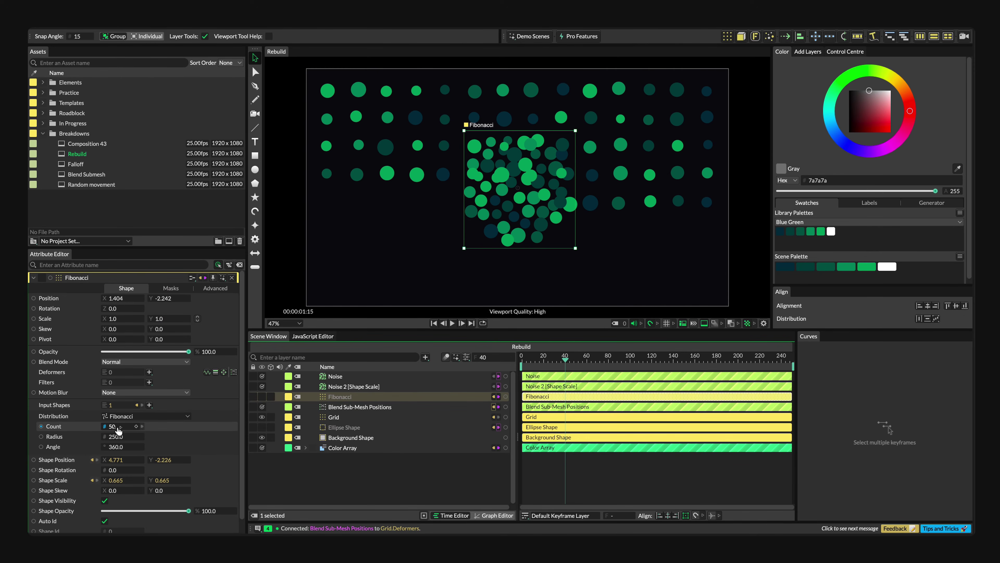
left_click_drag(119, 430, 150, 427)
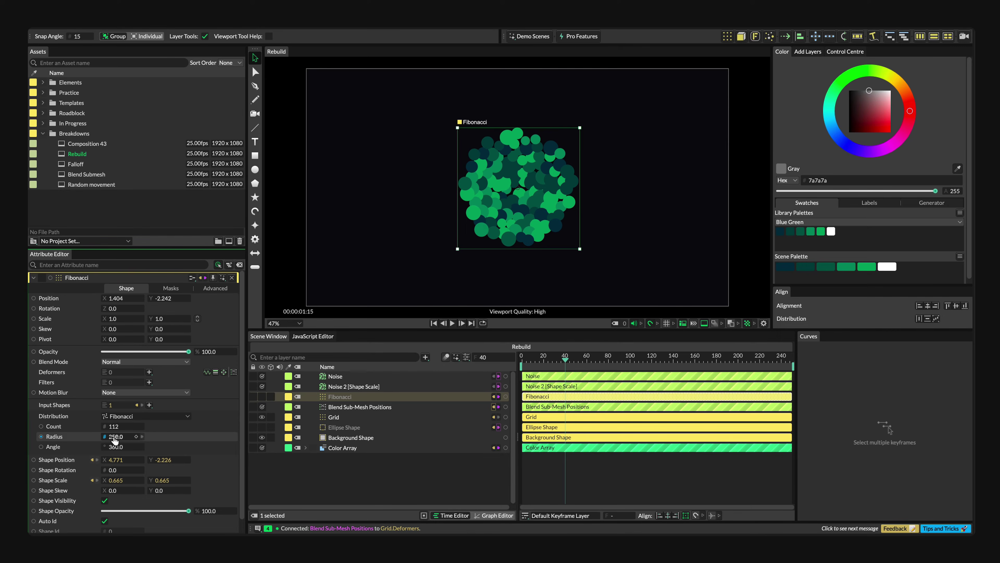
left_click_drag(118, 437, 193, 430)
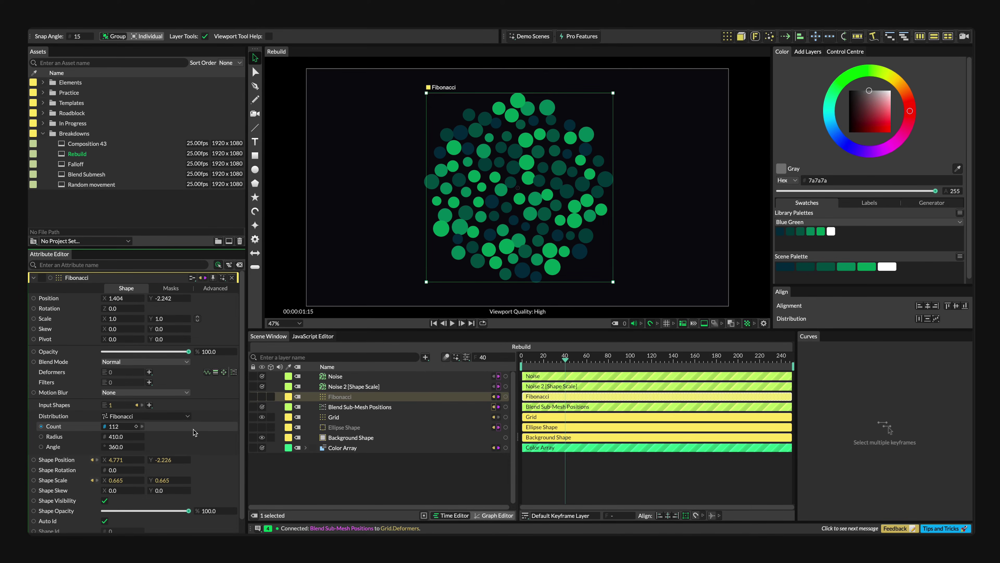
Keyframe the Blend Sub-Mesh Positions deformer's Blend from 0% at frame 0 to 100% at frame 59.
left_click(359, 407)
left_click_drag(565, 359, 586, 360)
left_click_drag(476, 416, 509, 419)
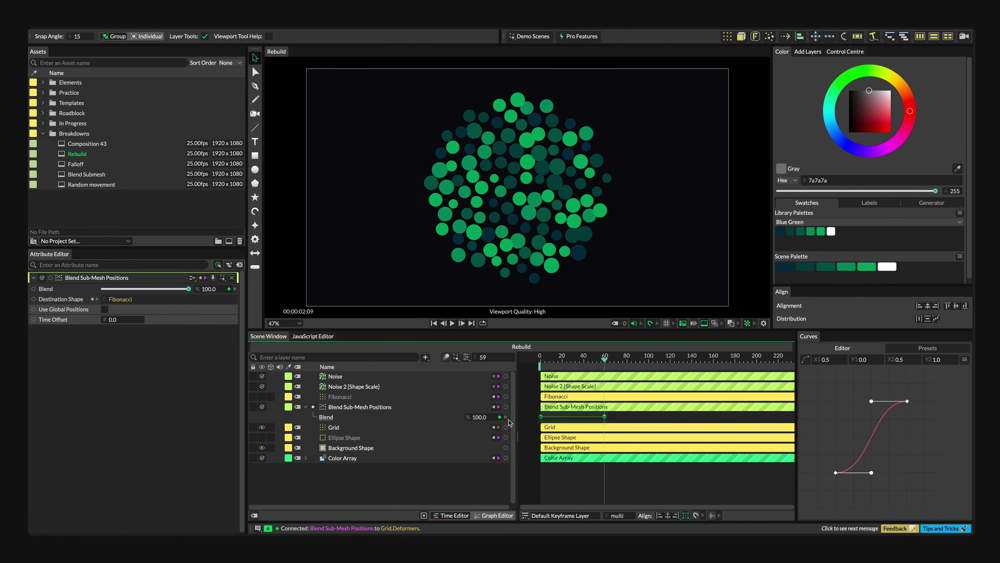
Apply Slow In, Slow Out Magic Easing between the two Blend keyframes.
left_click(928, 348)
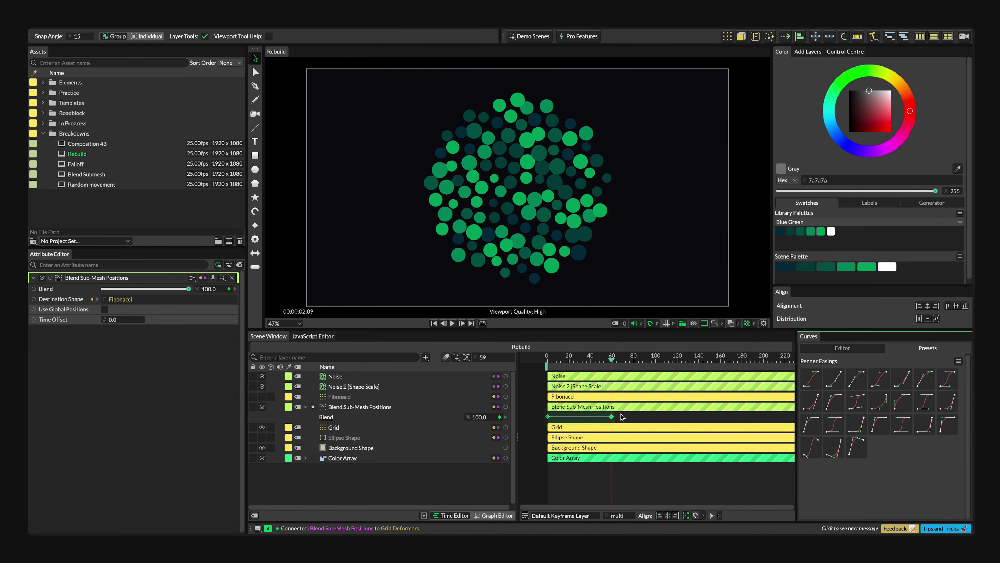
right_click(593, 415)
mouse_move(663, 306)
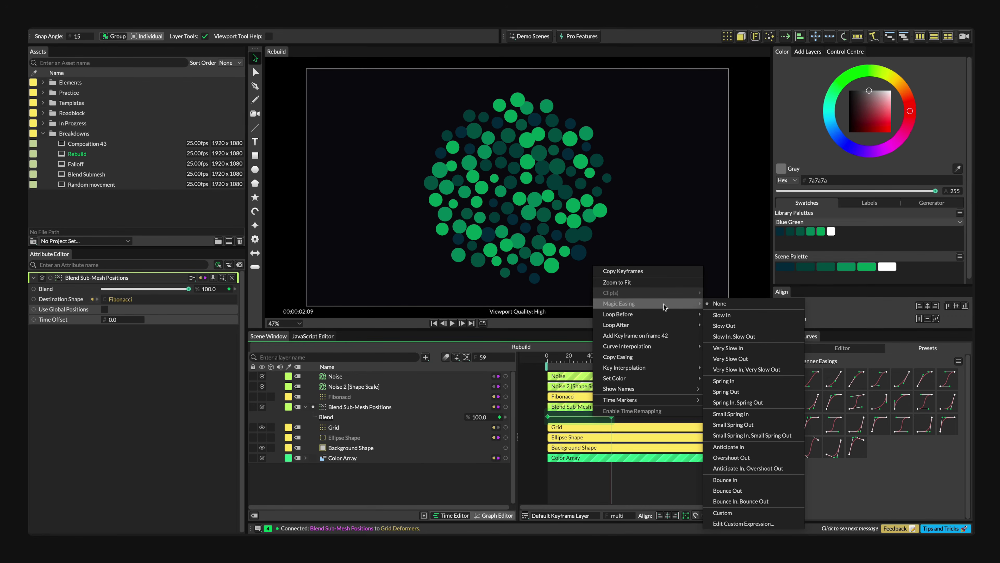
left_click(736, 336)
Play and scrub through the blend animation to review the grid-to-Fibonacci transition, ending at frame 0.
left_click(545, 364)
key("space")
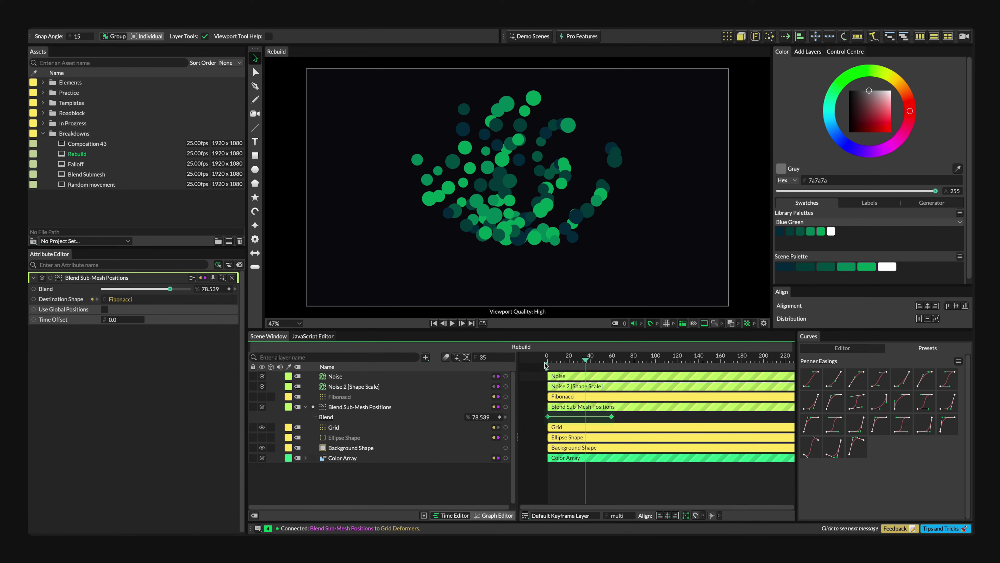
left_click(570, 360)
mouse_move(570, 361)
left_mouse_down()
mouse_move(550, 362)
mouse_move(592, 363)
mouse_move(583, 366)
left_mouse_up()
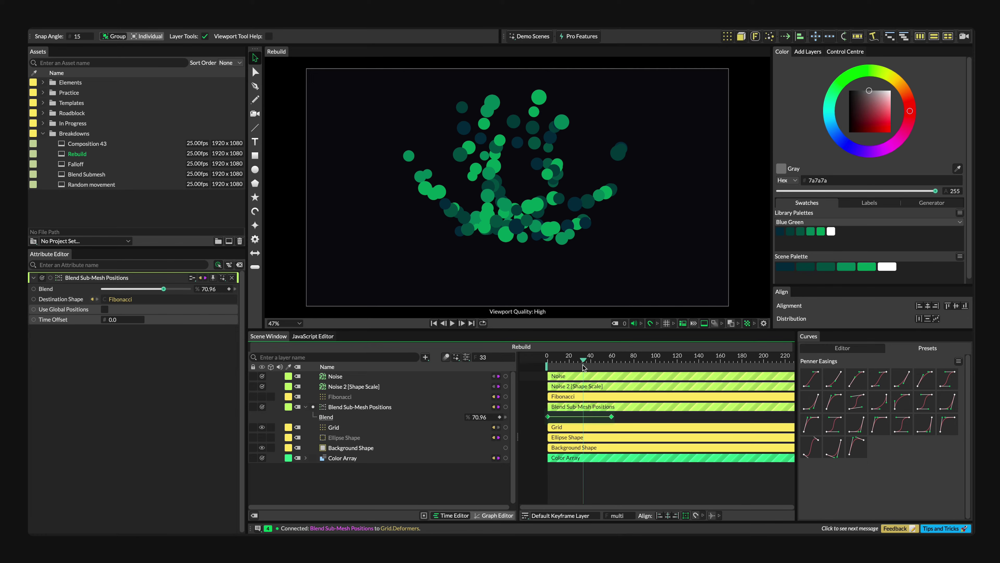
mouse_move(582, 364)
left_mouse_down()
mouse_move(565, 364)
mouse_move(598, 365)
mouse_move(576, 366)
left_mouse_up()
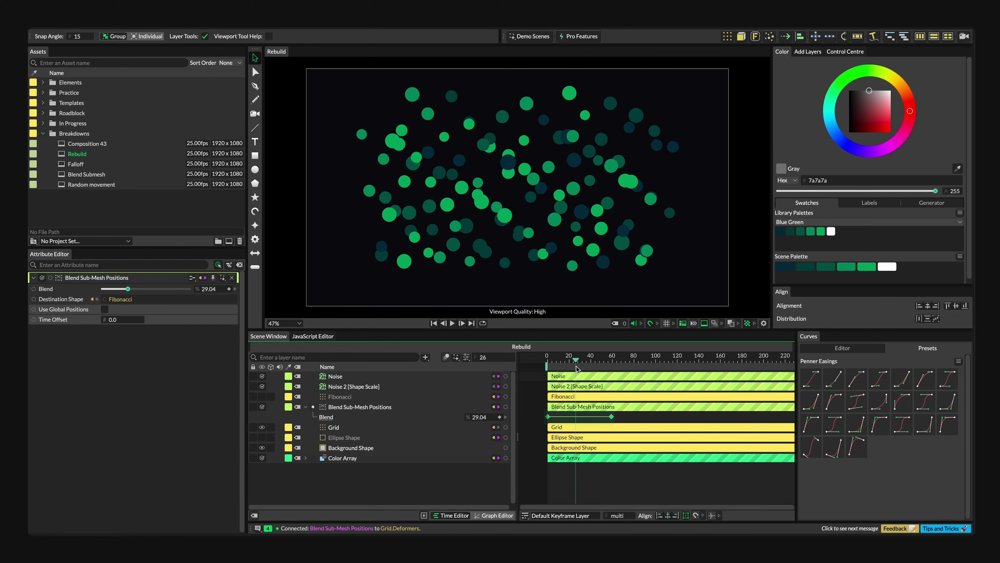
left_click_drag(576, 366, 540, 370)
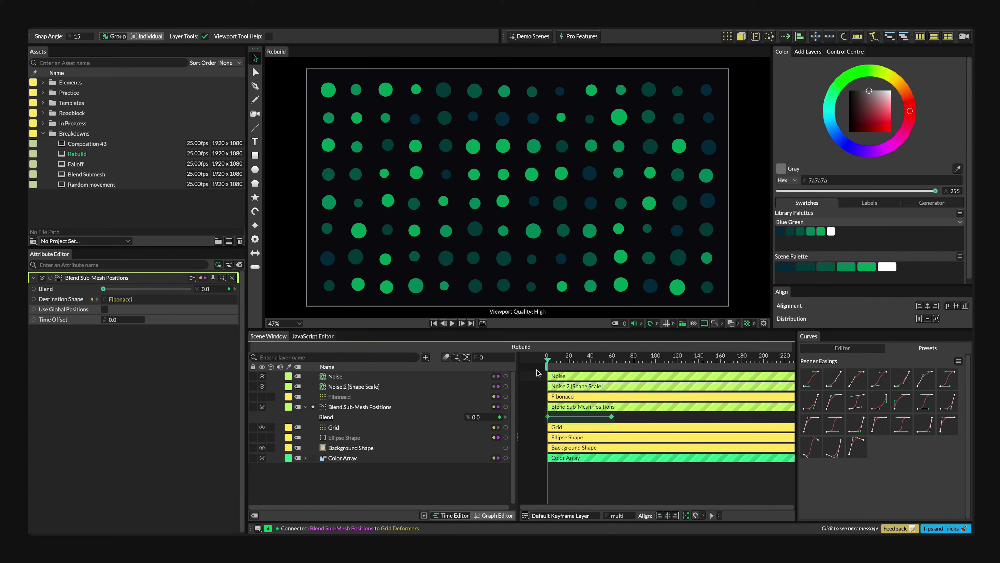
Rename the Noise layer Noise [Shape Position] and keyframe its Strength at 100% on frame 0.
left_click(416, 378)
type("[Shape Position]")
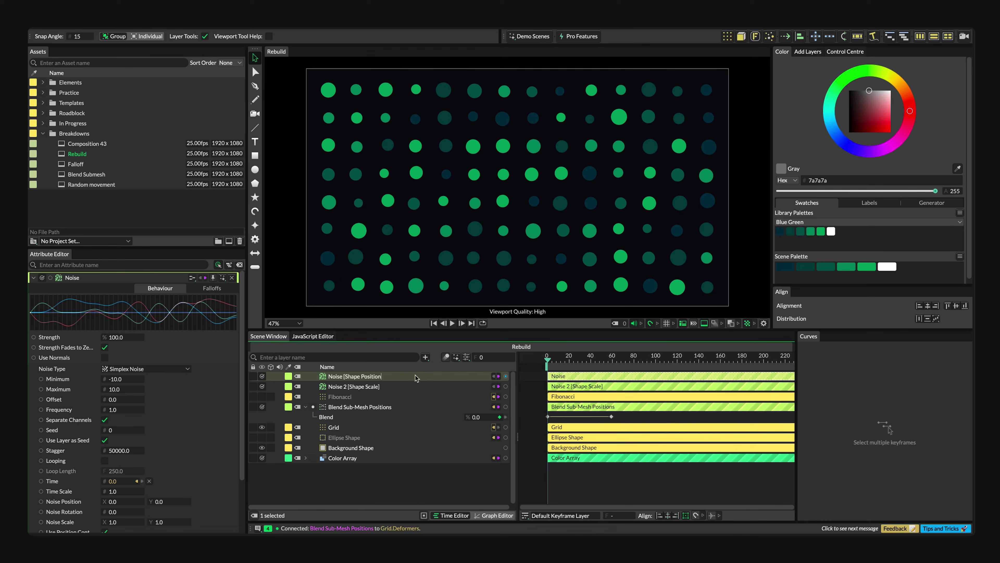
key("Return")
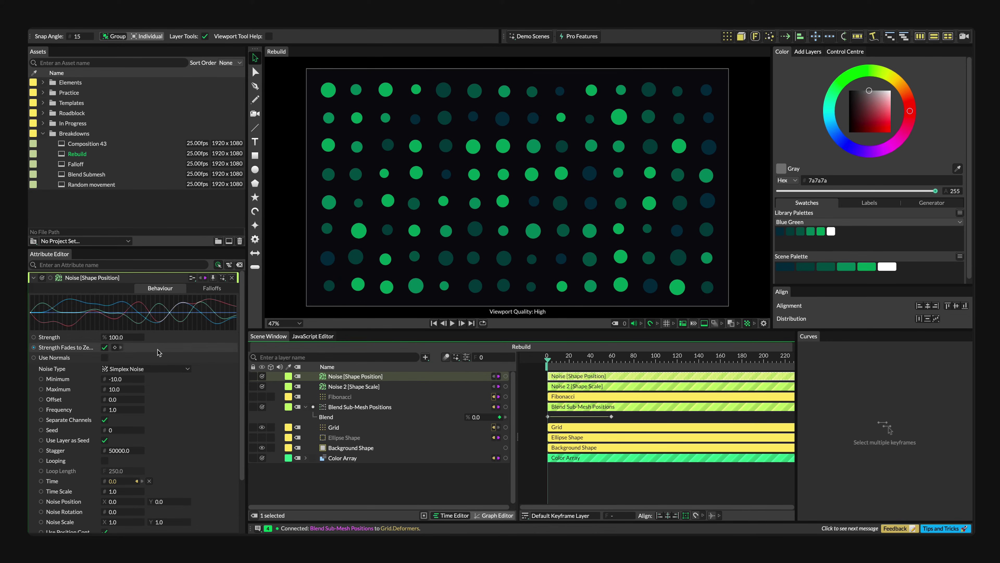
left_click(137, 337)
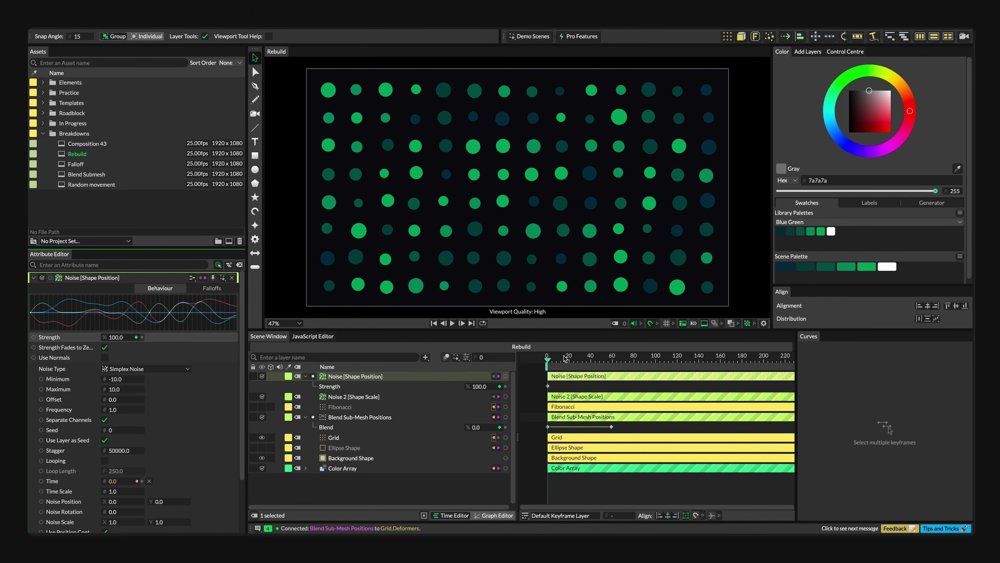
Keyframe the Noise [Shape Position] Strength at 662% on frame 31 and at 100% on frame 59.
left_click(577, 359)
left_click_drag(577, 359, 582, 360)
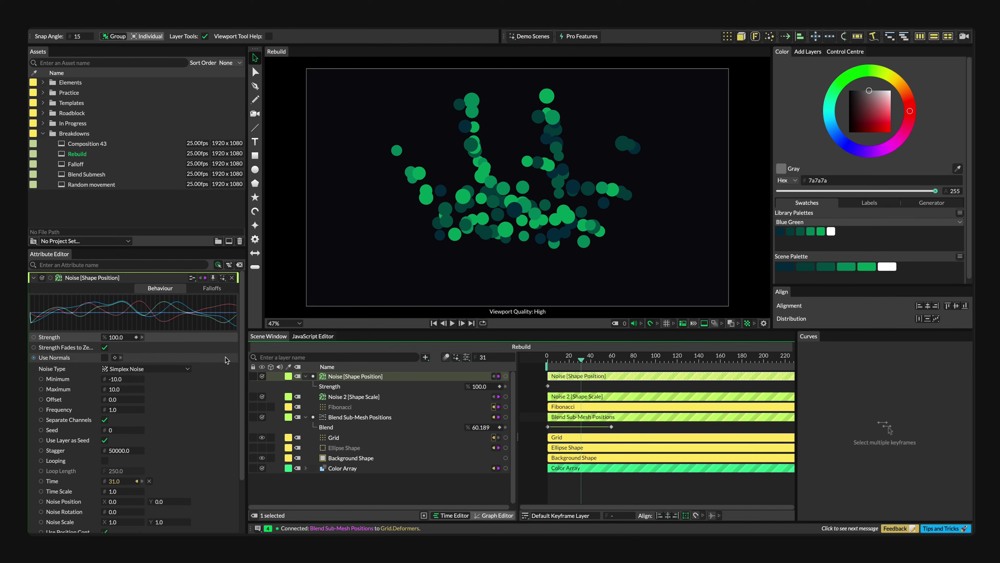
left_click_drag(117, 337, 399, 330)
left_click_drag(585, 358, 613, 363)
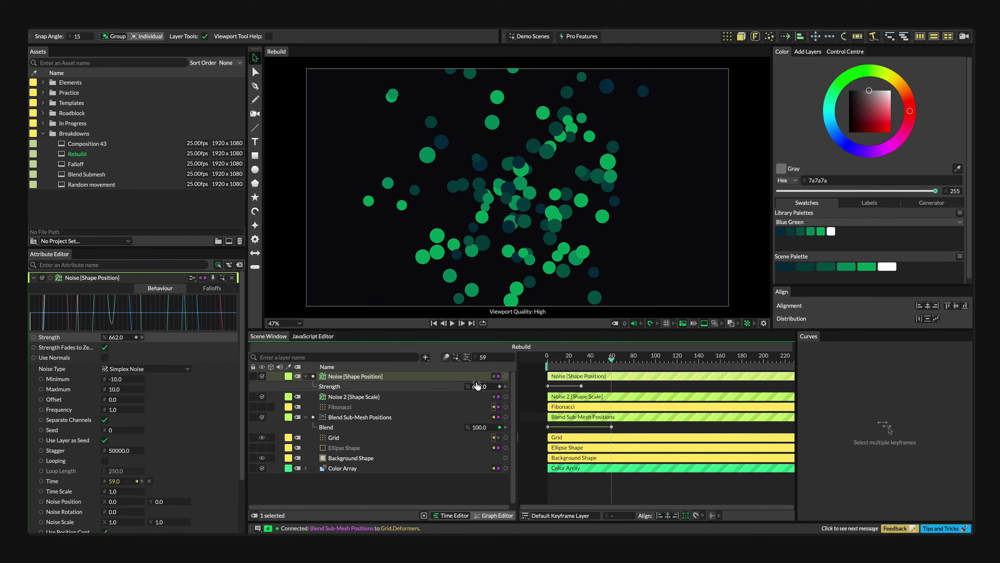
key("Return")
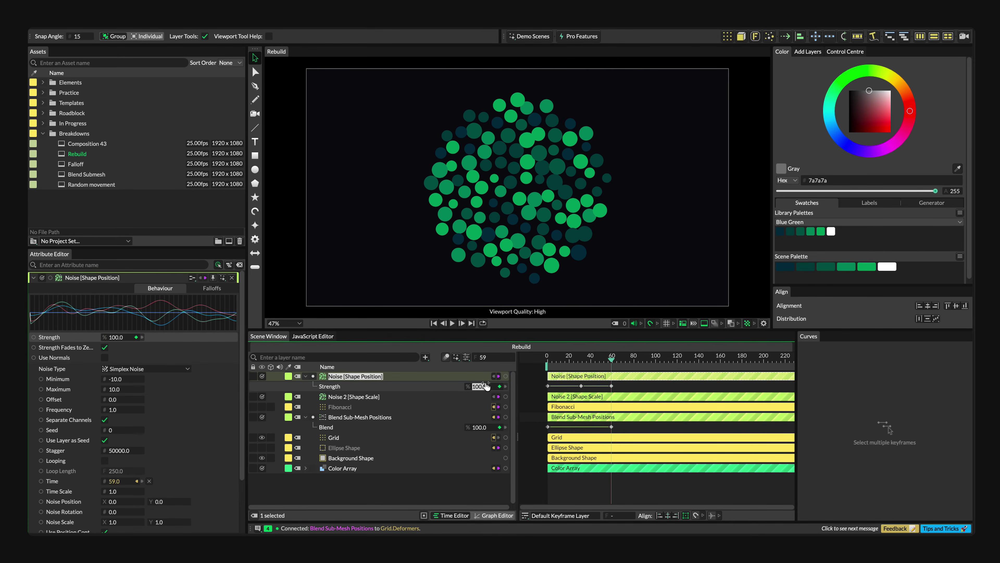
Play the animation from the start to review how the noise scatters the dots during the transition.
left_click(544, 362)
key("space")
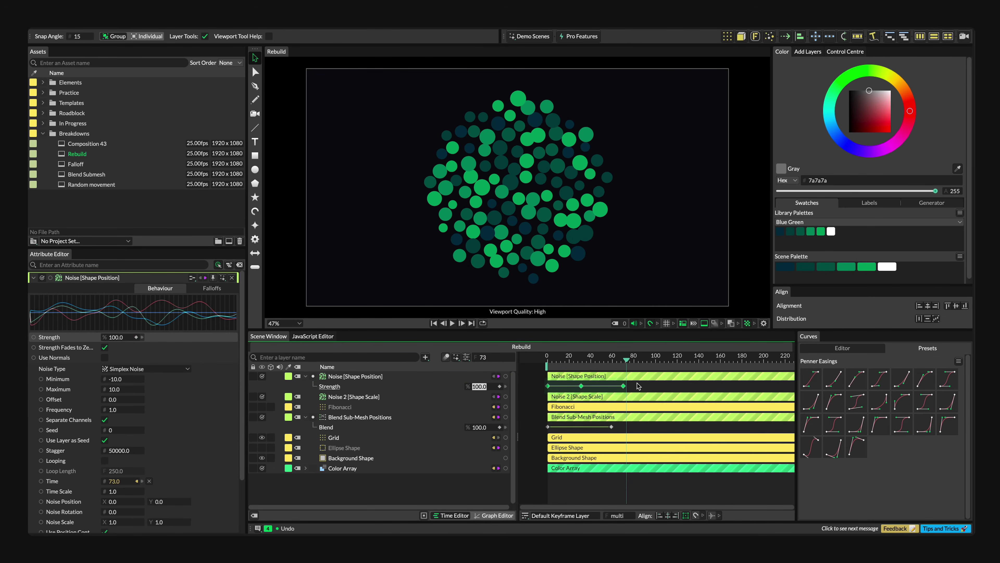
key("Escape")
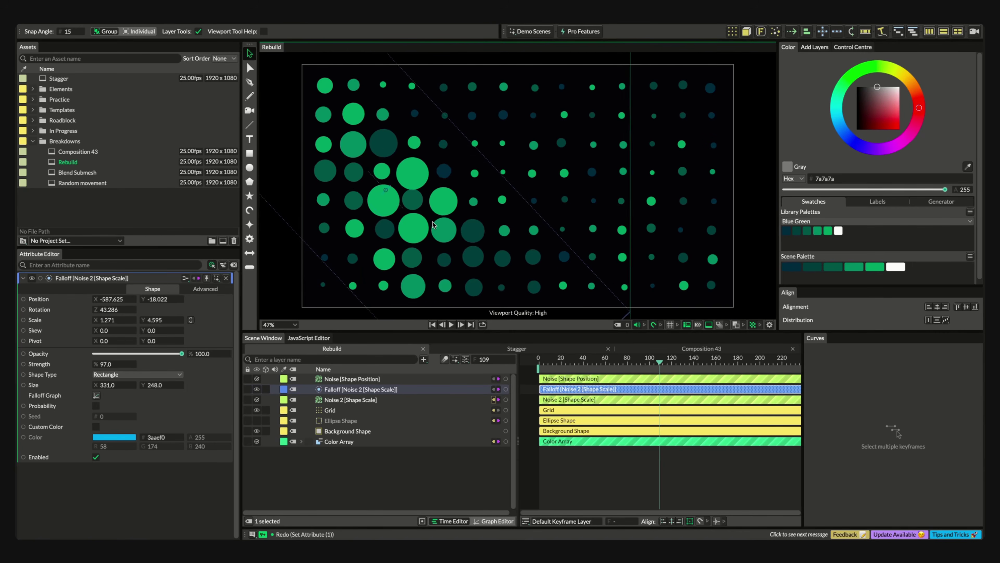
Move the Noise 2 [Shape Scale] falloff across the grid and play back its effect on dot sizes.
left_click_drag(496, 213, 522, 214)
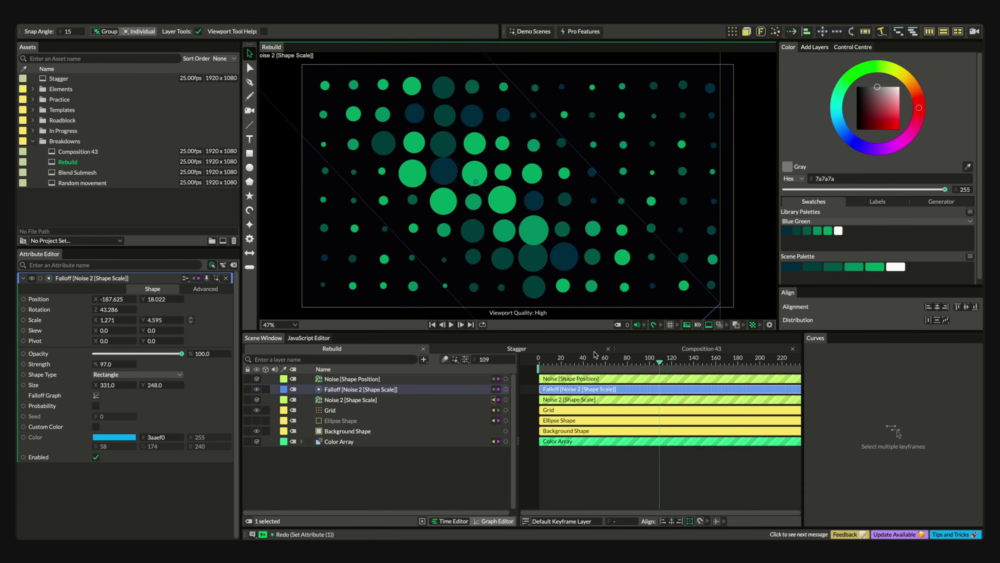
key("space")
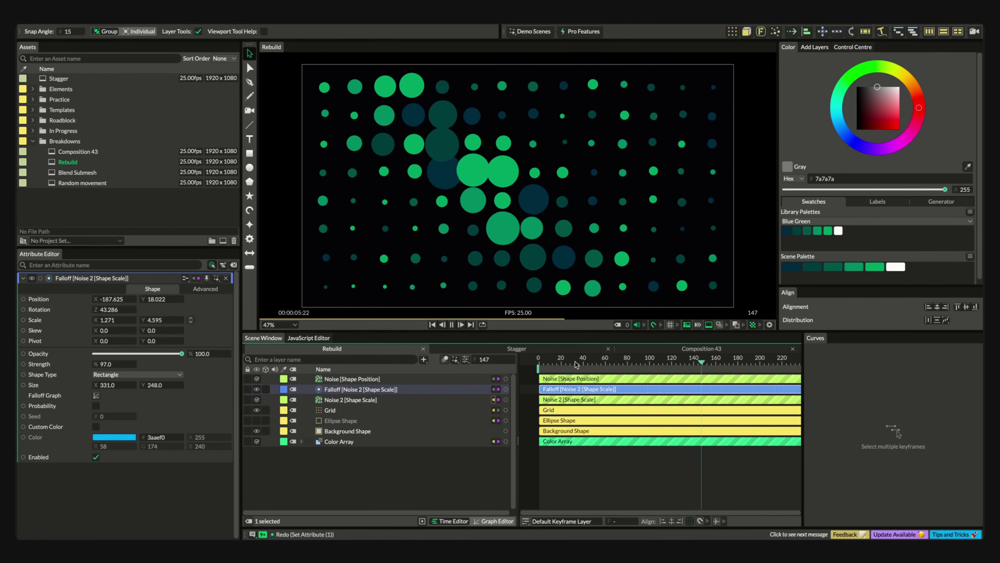
key("space")
mouse_move(508, 214)
left_mouse_down()
mouse_move(614, 200)
mouse_move(524, 197)
mouse_move(423, 219)
mouse_move(591, 199)
mouse_move(523, 213)
mouse_move(382, 179)
mouse_move(581, 129)
mouse_move(509, 196)
mouse_move(514, 219)
left_mouse_up()
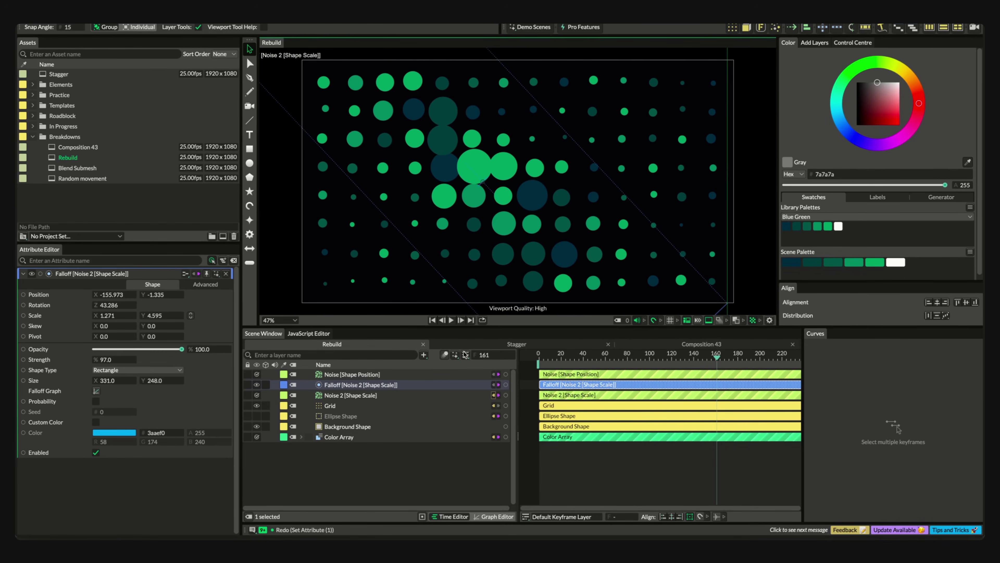
Delete the existing falloff layer attached to Noise 2 [Shape Scale].
left_click(399, 385)
key("Delete")
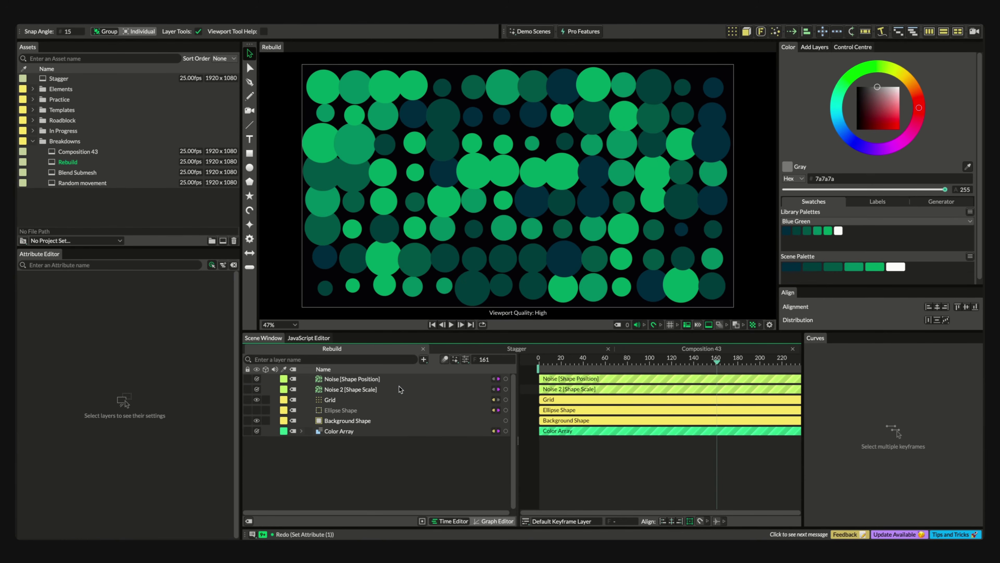
Try a Maximum of 1.2 on Noise 2 [Shape Scale], move to frame 38, and return the Maximum to 2.2.
left_click(399, 387)
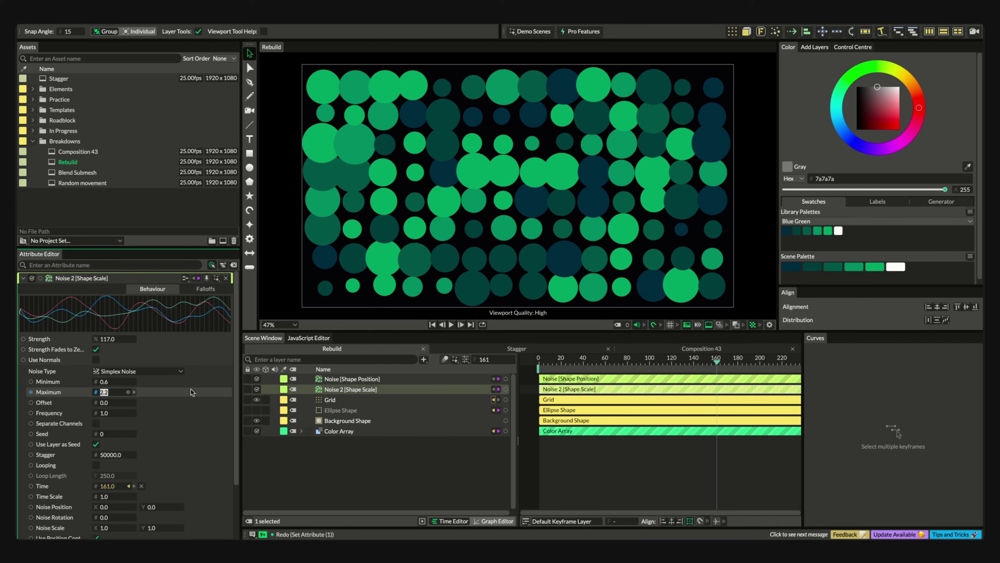
type("1.2")
key("Return")
left_click(545, 365)
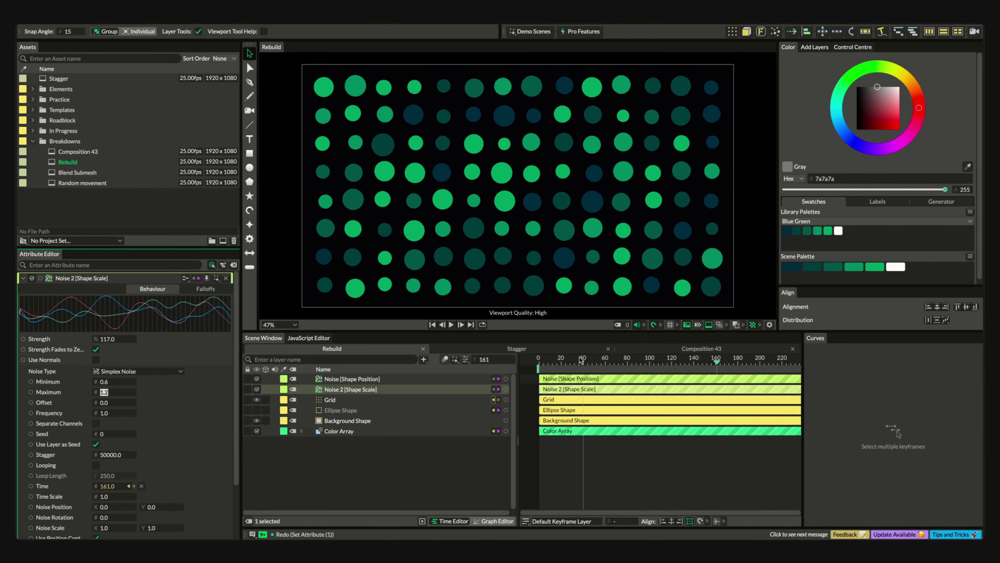
left_click_drag(546, 368, 581, 365)
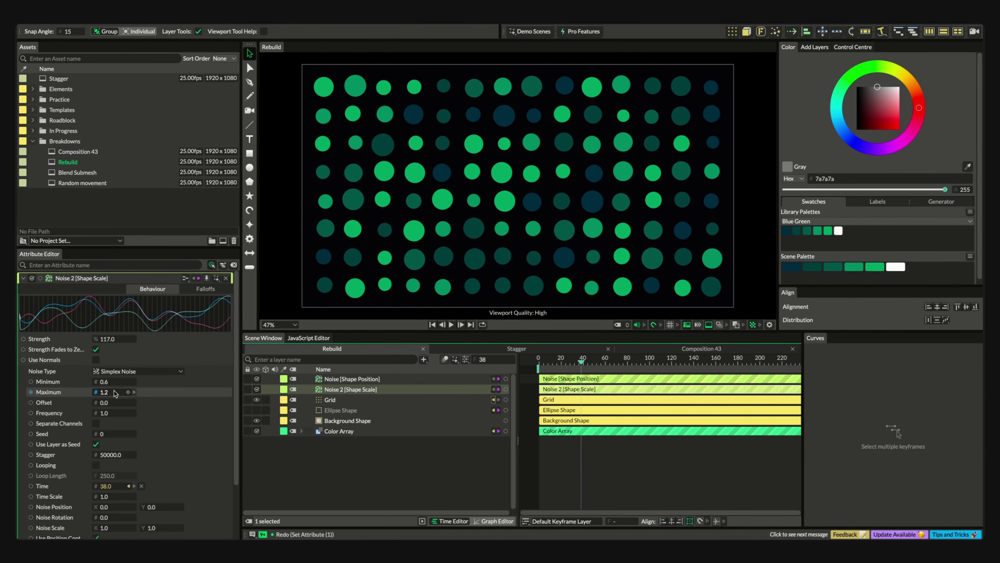
scroll(109, 391, "up", 3)
scroll(110, 391, "down", 3)
scroll(110, 391, "up", 1)
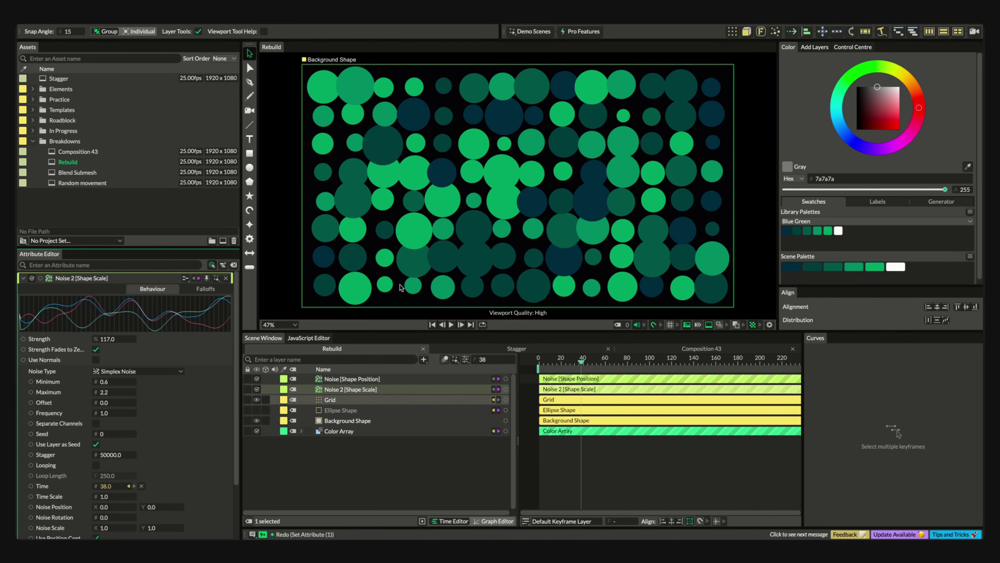
Add a new Falloff to the Noise 2 [Shape Scale] layer's Falloffs.
left_click(369, 392)
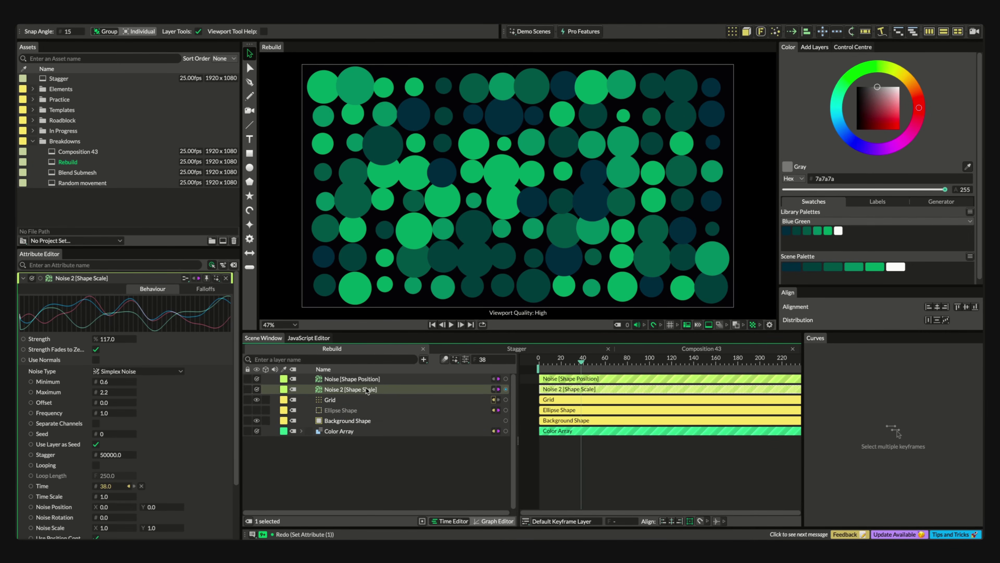
left_click(323, 475)
left_click(345, 389)
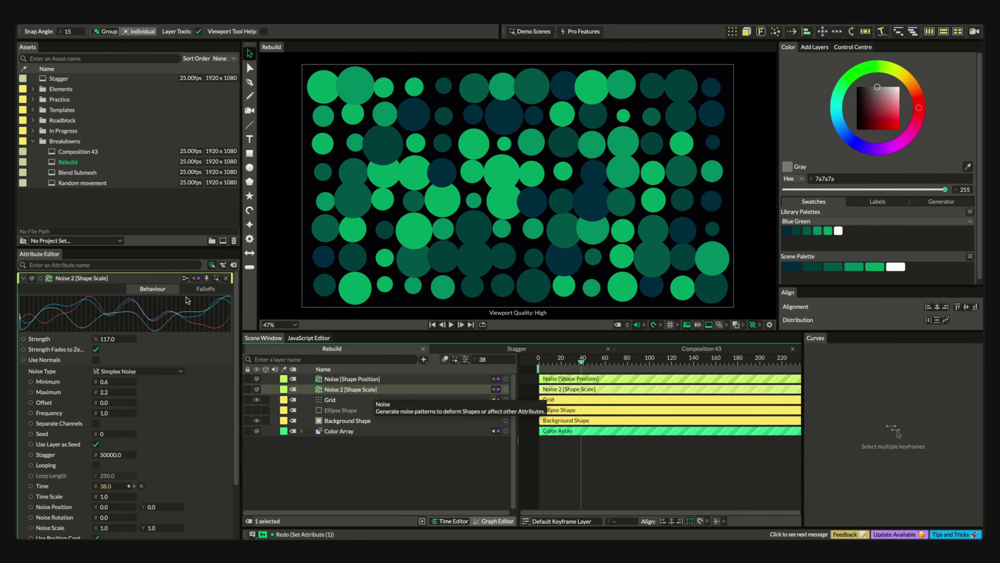
left_click(205, 289)
right_click(143, 321)
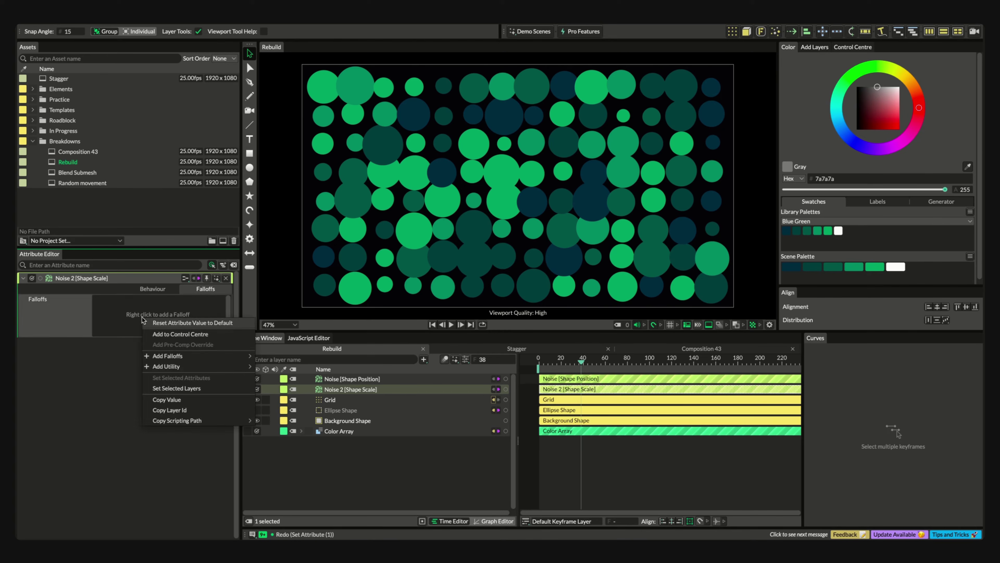
mouse_move(171, 356)
left_click(275, 357)
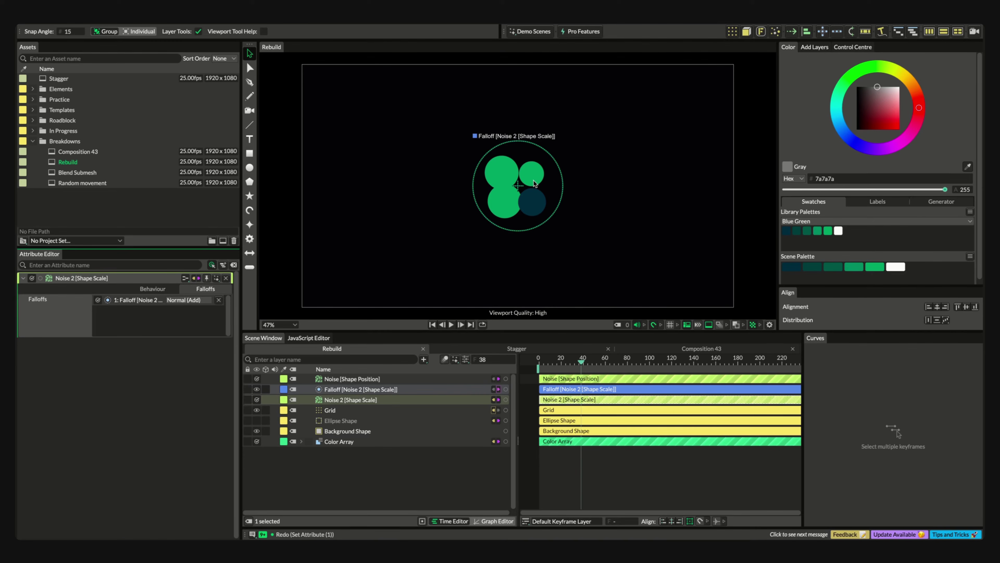
Raise the end point of the new falloff's Falloff Graph to a little under halfway up.
left_click(376, 389)
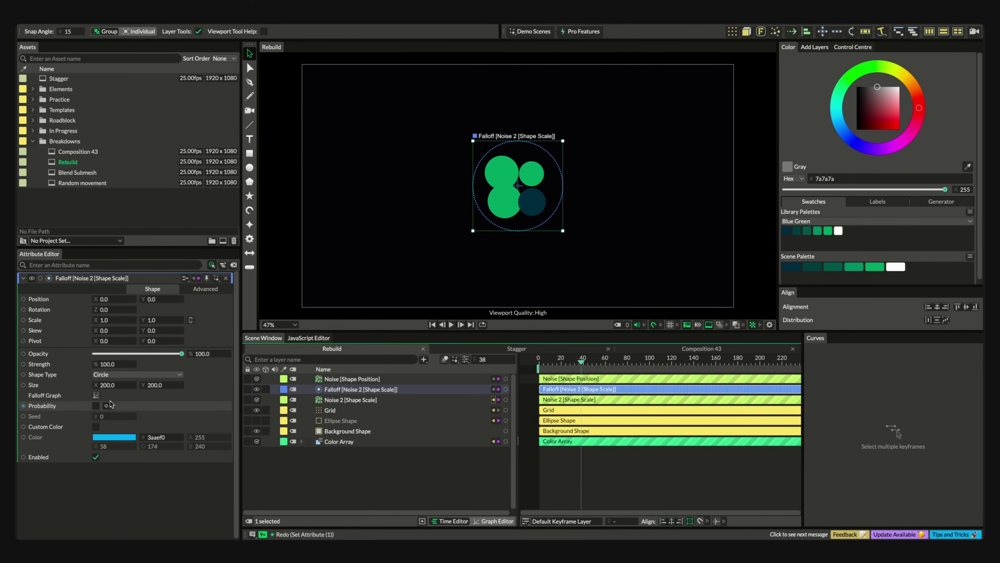
left_click(96, 397)
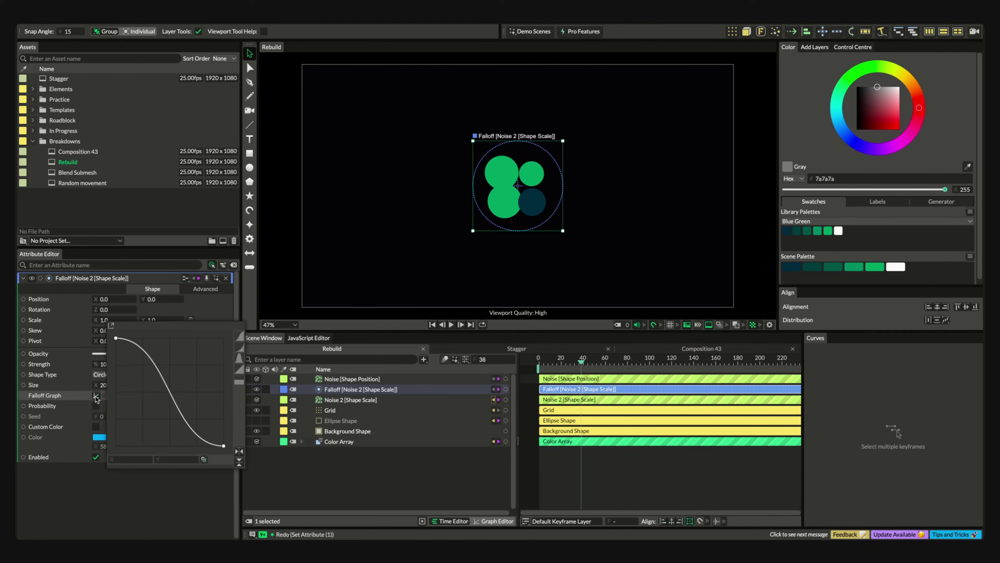
left_click(239, 452)
left_click(239, 452)
left_click_drag(223, 448, 249, 397)
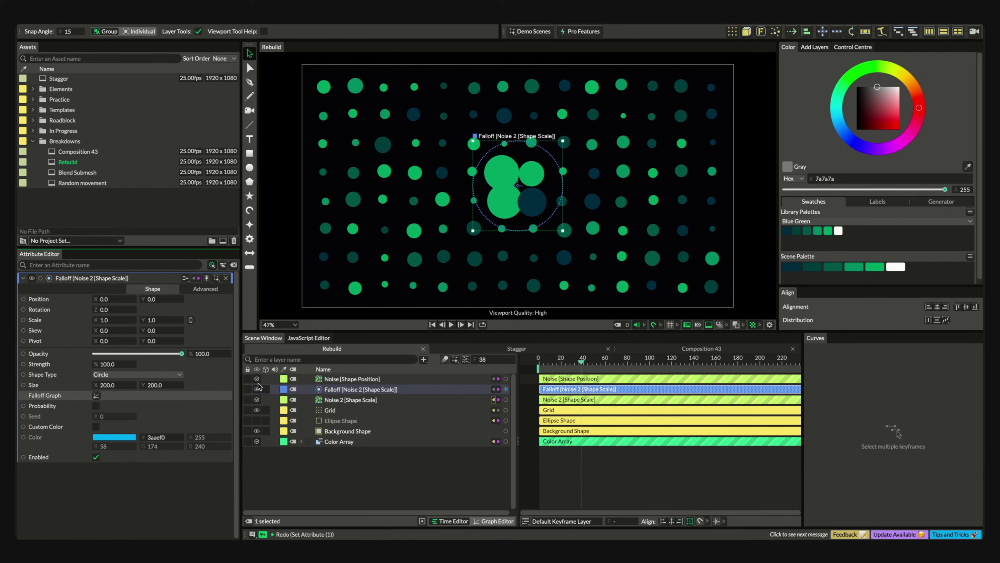
left_click(96, 396)
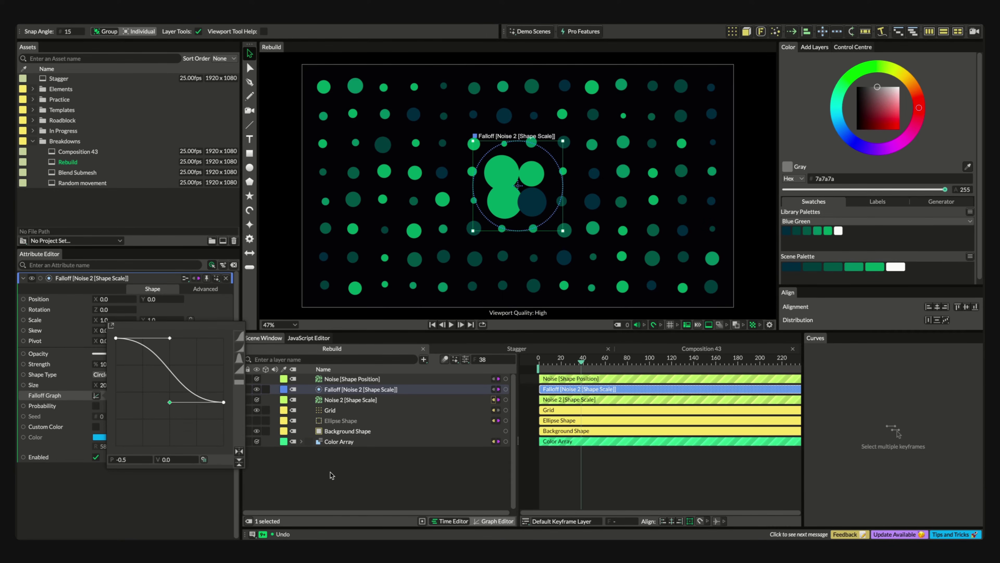
left_click(358, 395)
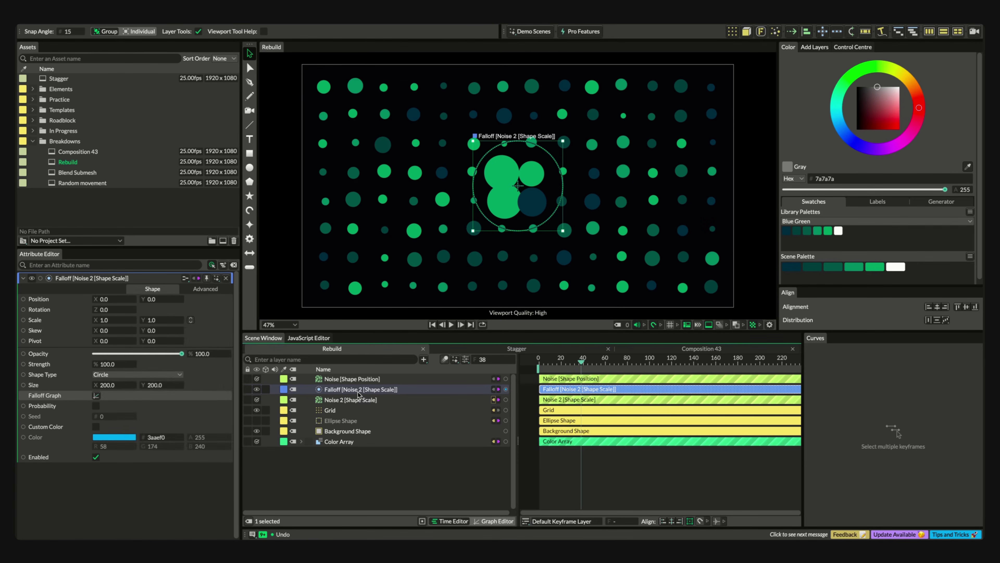
Set the falloff's Shape Type to Rectangle and stretch it vertically to a Y Scale of about 3.75.
left_click(149, 373)
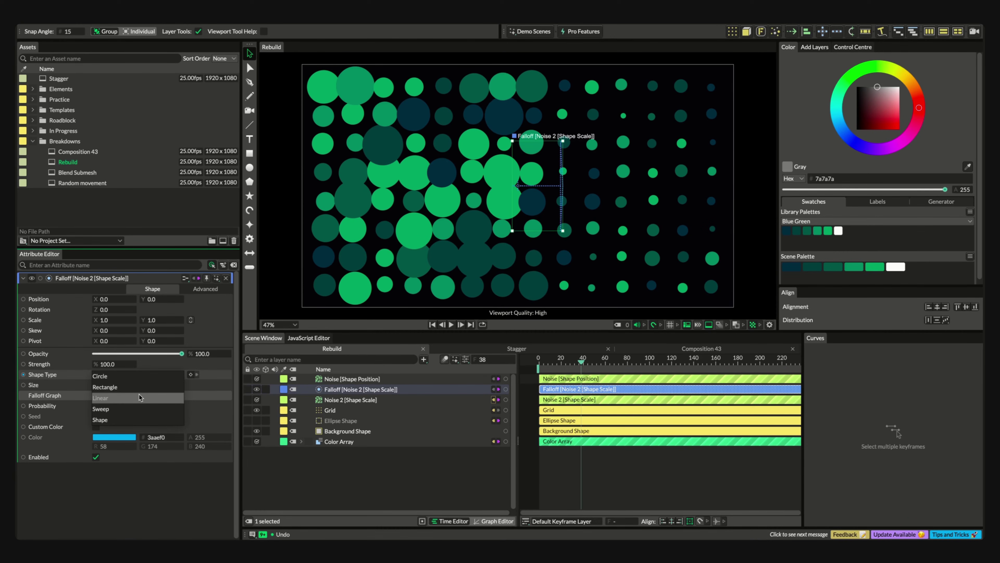
left_click(141, 387)
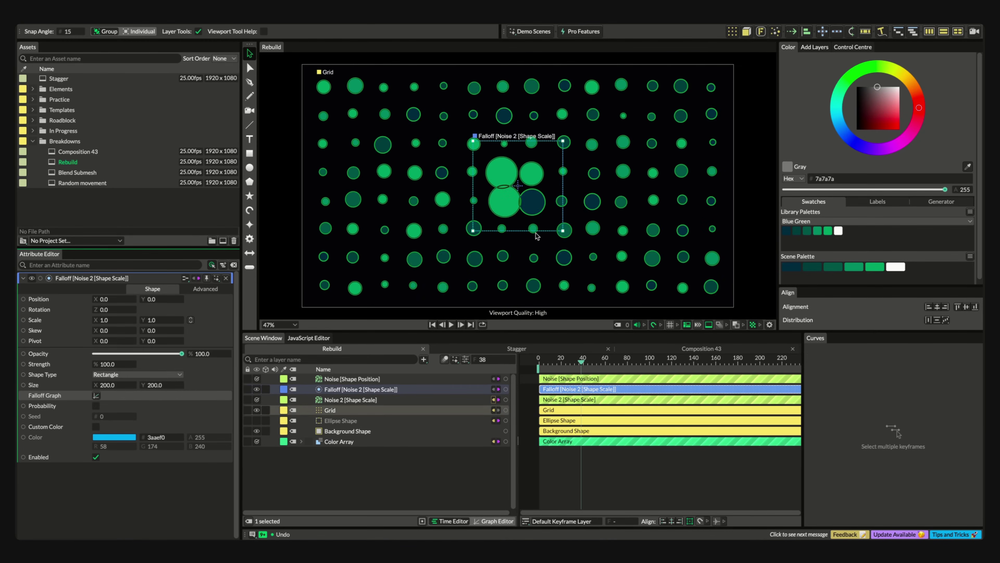
left_click_drag(538, 234, 528, 356)
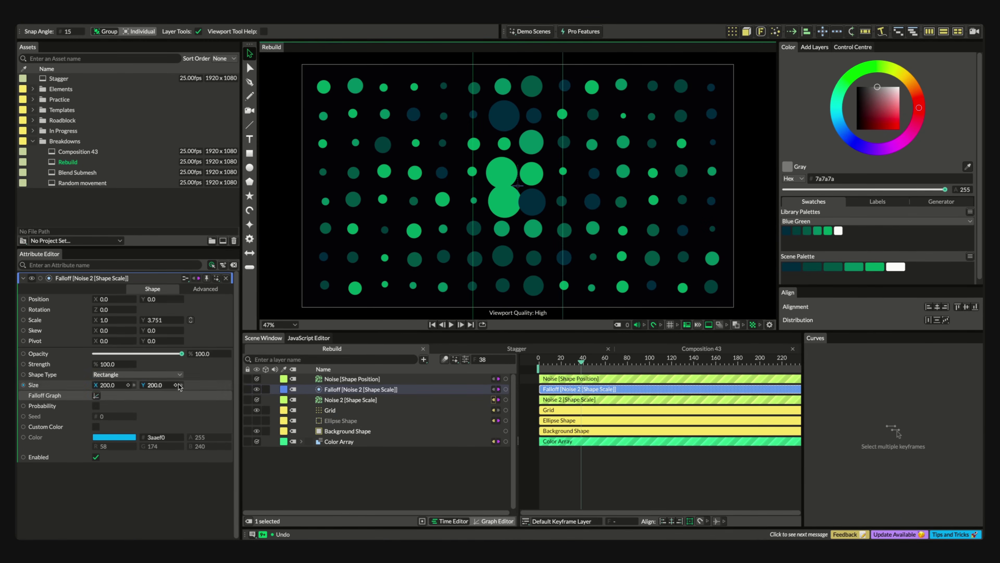
scroll(637, 153, "down", 4)
scroll(638, 153, "down", 2)
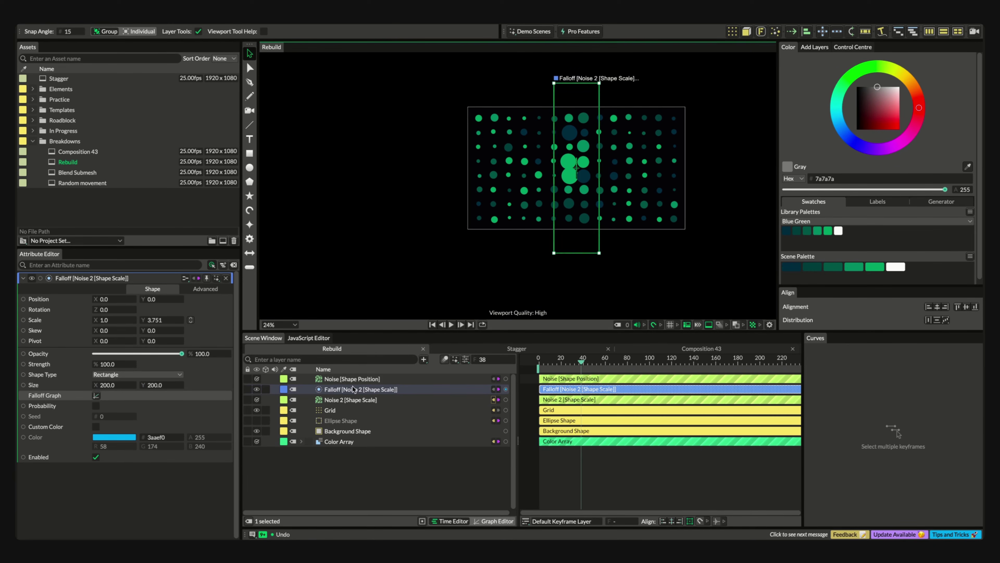
Set the rectangular falloff's Size Y to 887 and its Rotation to 41.
left_click_drag(154, 388, 237, 387)
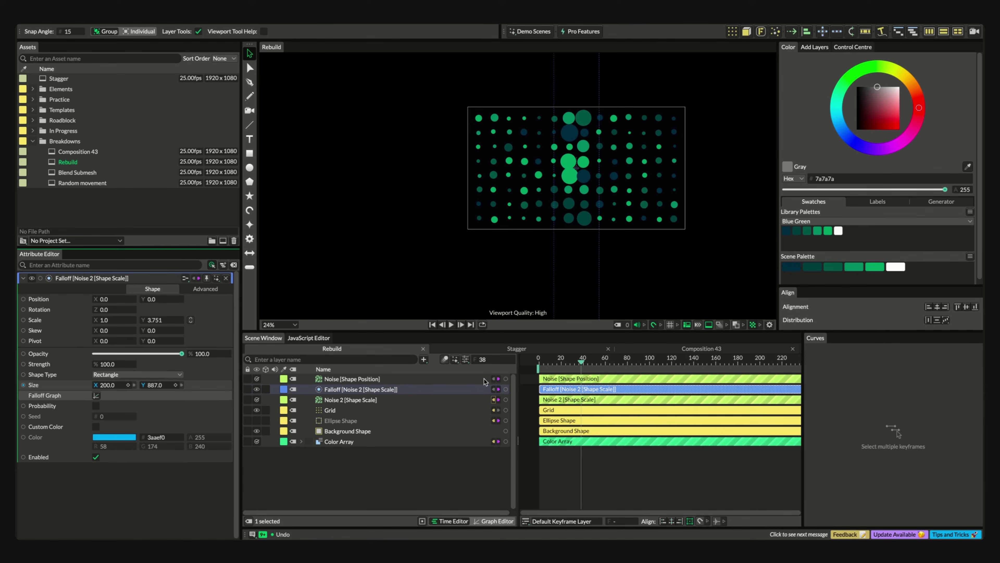
scroll(719, 196, "down", 2)
scroll(710, 197, "up", 2)
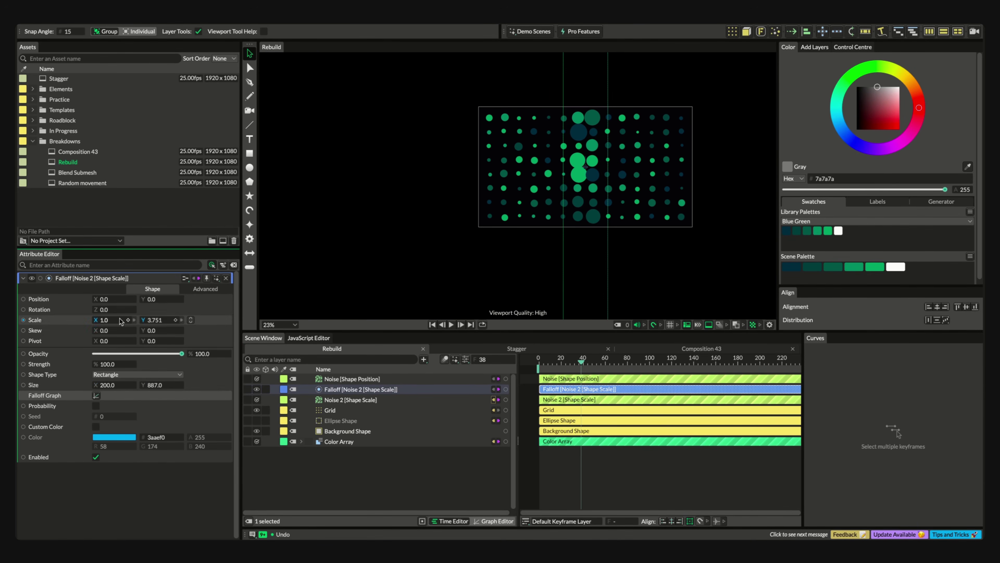
left_click_drag(118, 310, 131, 312)
scroll(664, 188, "down", 5)
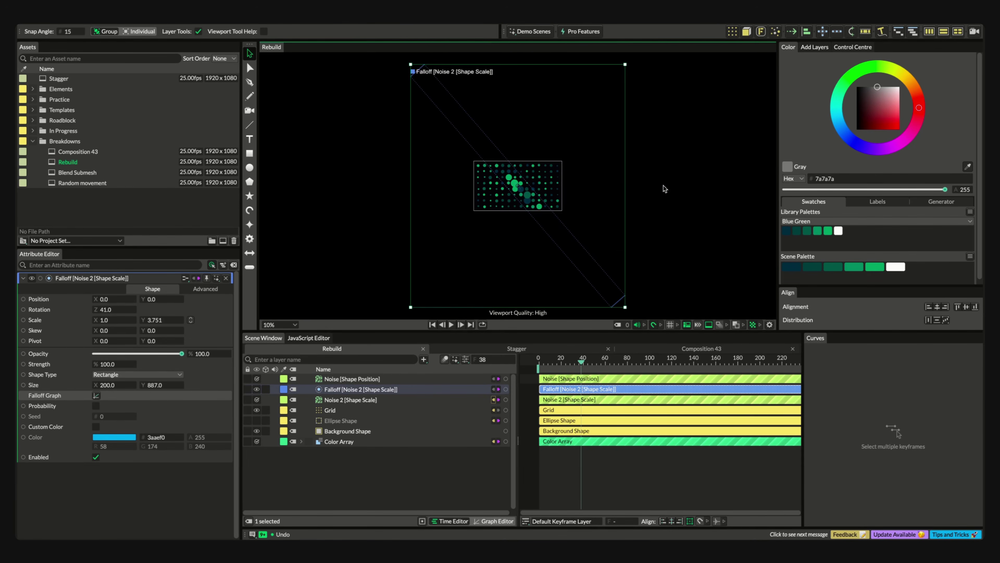
Move the diagonal falloff to about X -34, Y 100 and widen its Size X to 449.
left_click(705, 209)
scroll(646, 252, "up", 9)
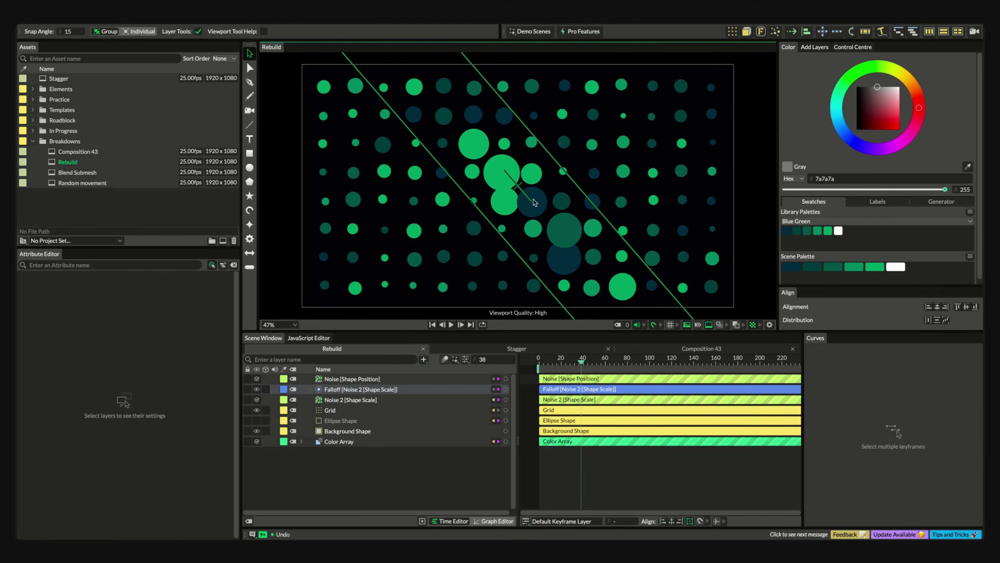
left_click_drag(535, 215, 528, 191)
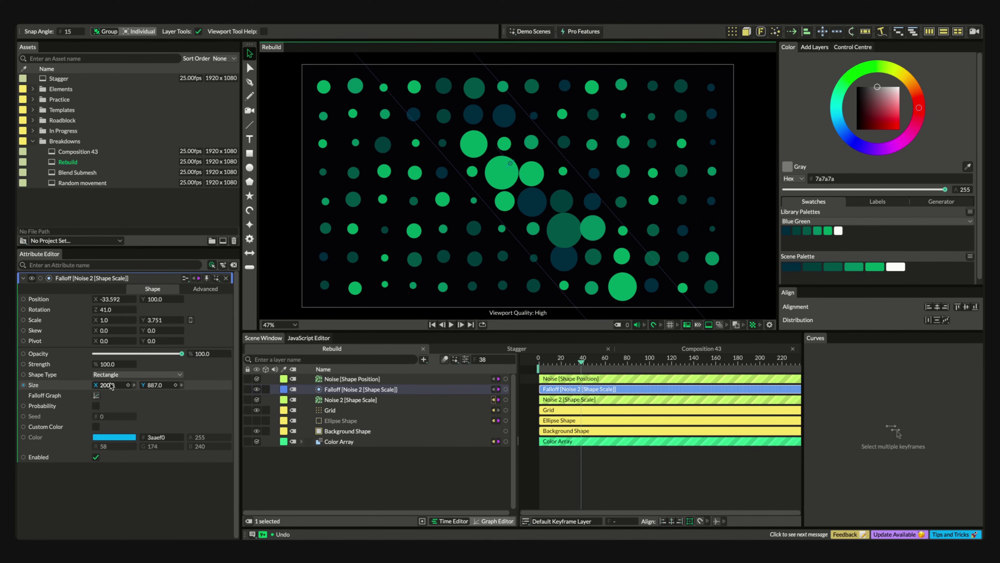
left_click_drag(105, 388, 230, 365)
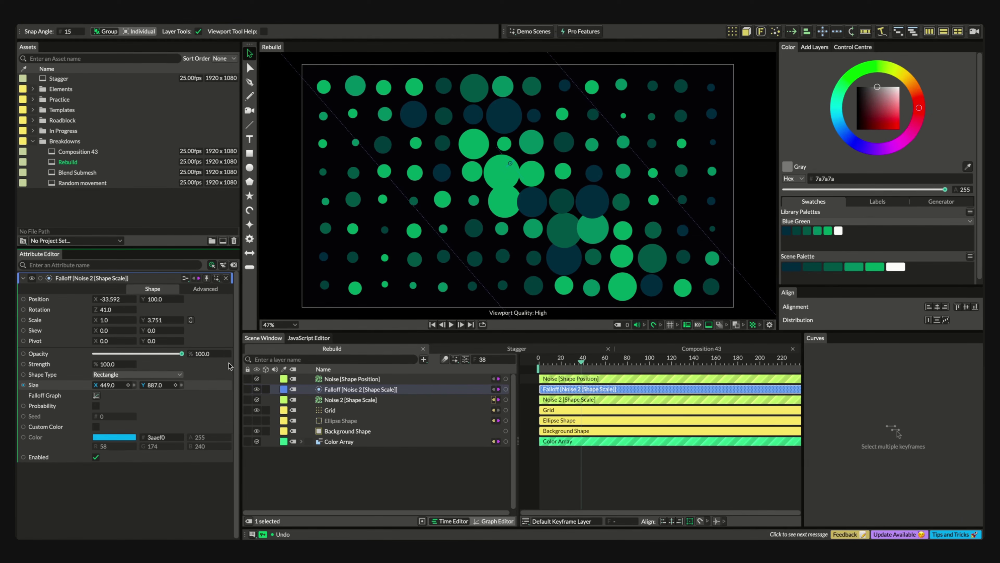
Pull the Falloff Graph's end handle upward to reshape the curve, and set the falloff's Size X to 502.
left_click(97, 395)
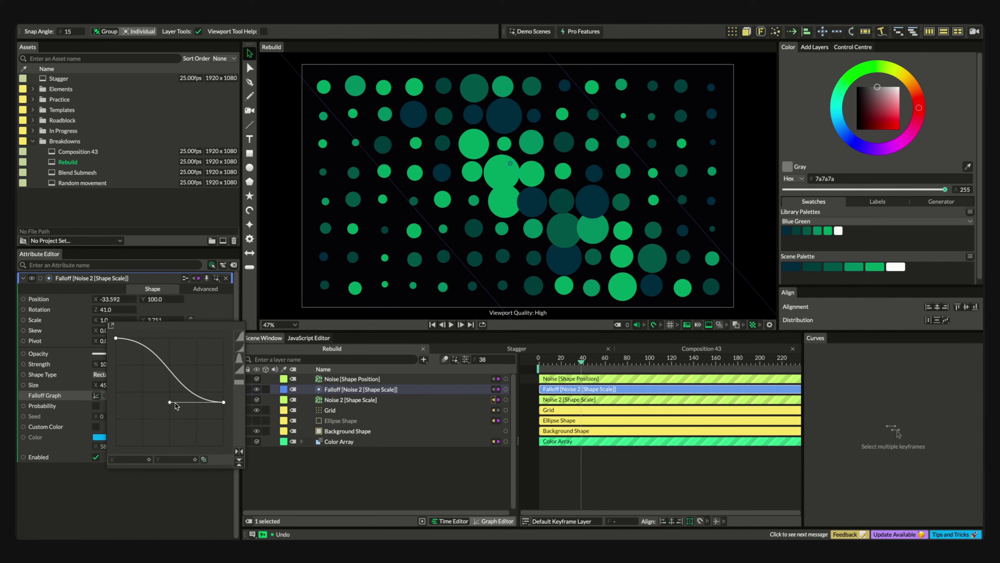
left_click_drag(168, 401, 162, 377)
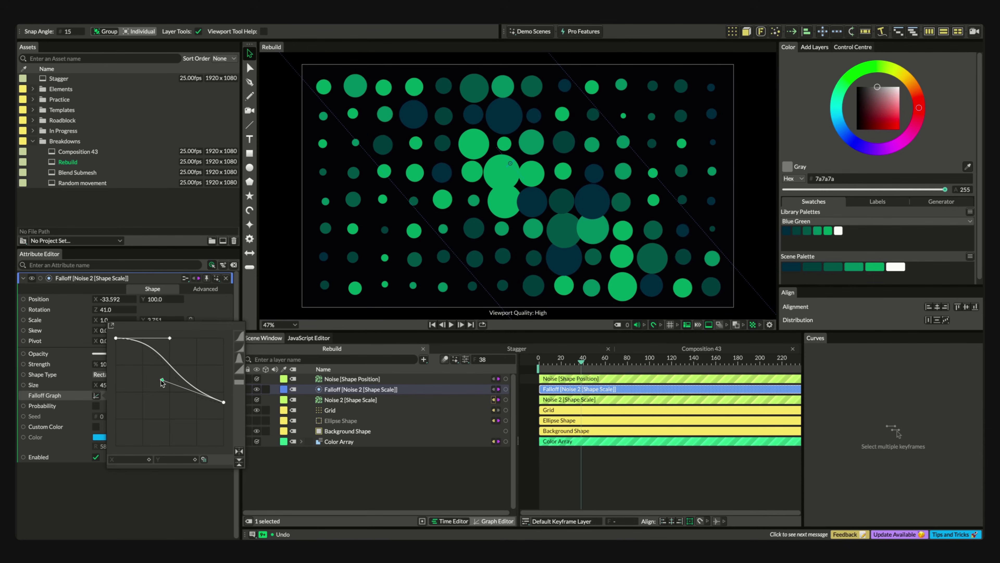
left_click(162, 381)
left_click_drag(120, 389, 145, 388)
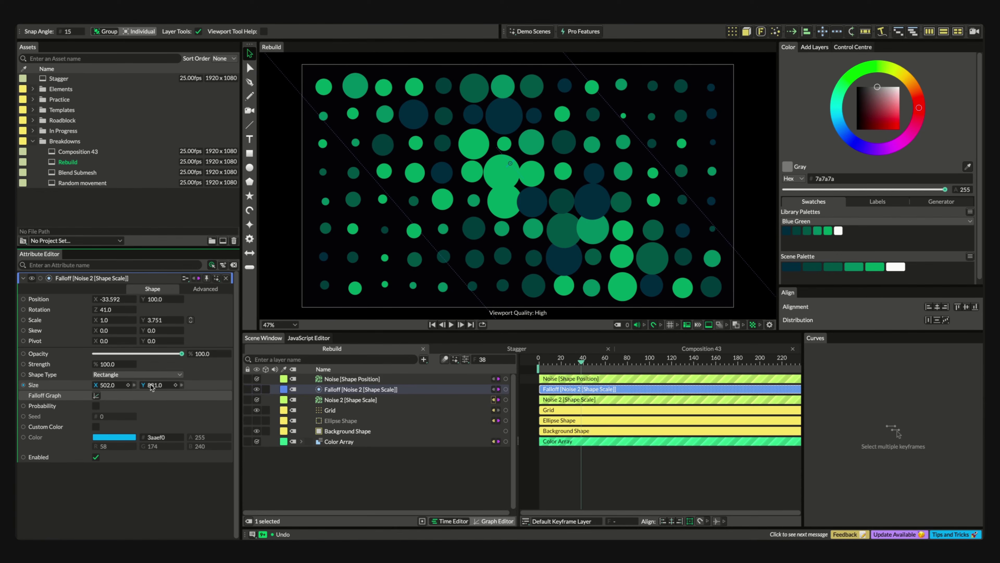
Move the diagonal falloff to about X 78, Y 0 and set the Shape Scale noise's Maximum to 1.8.
left_click_drag(575, 207, 602, 228)
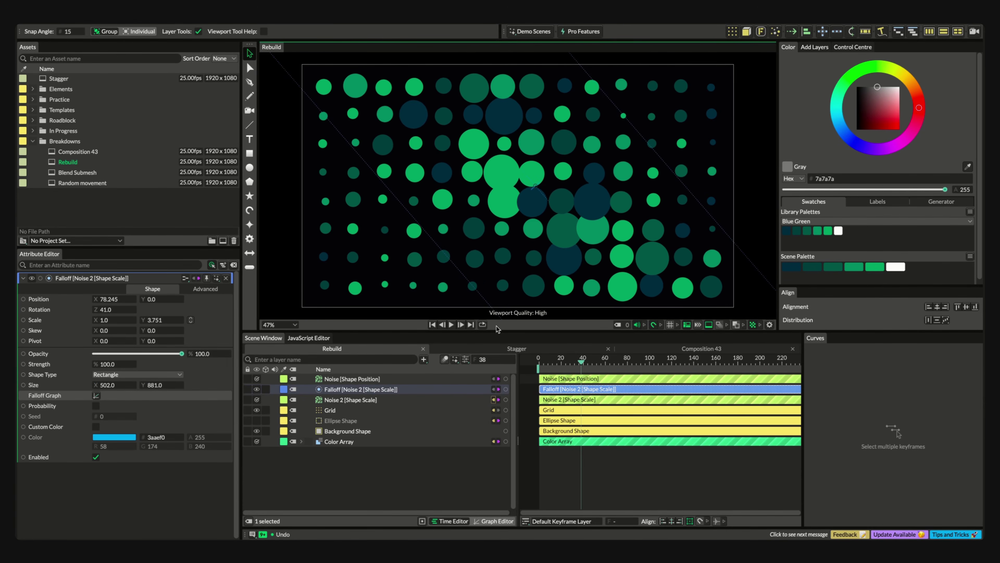
left_click(359, 400)
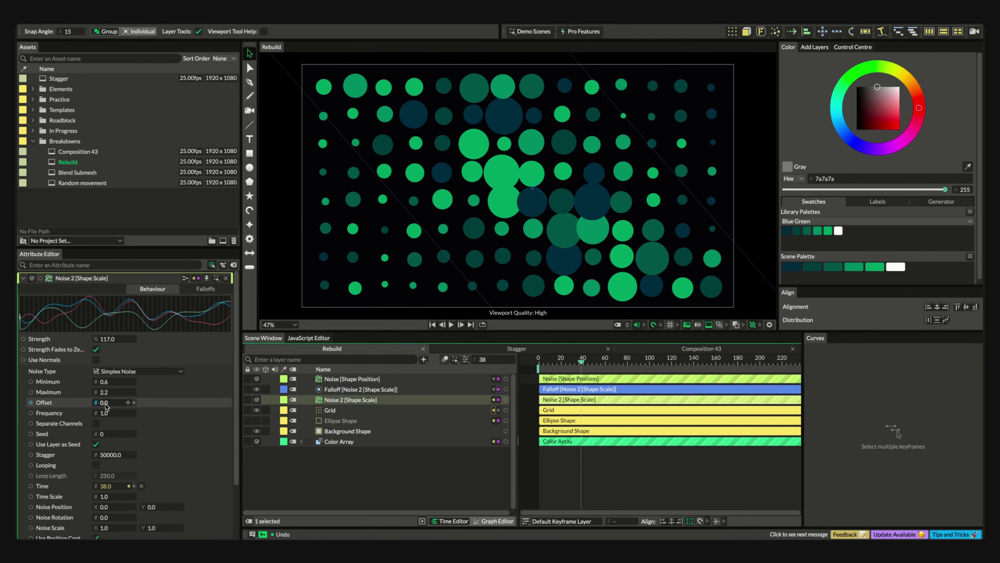
left_click(104, 392)
type("1")
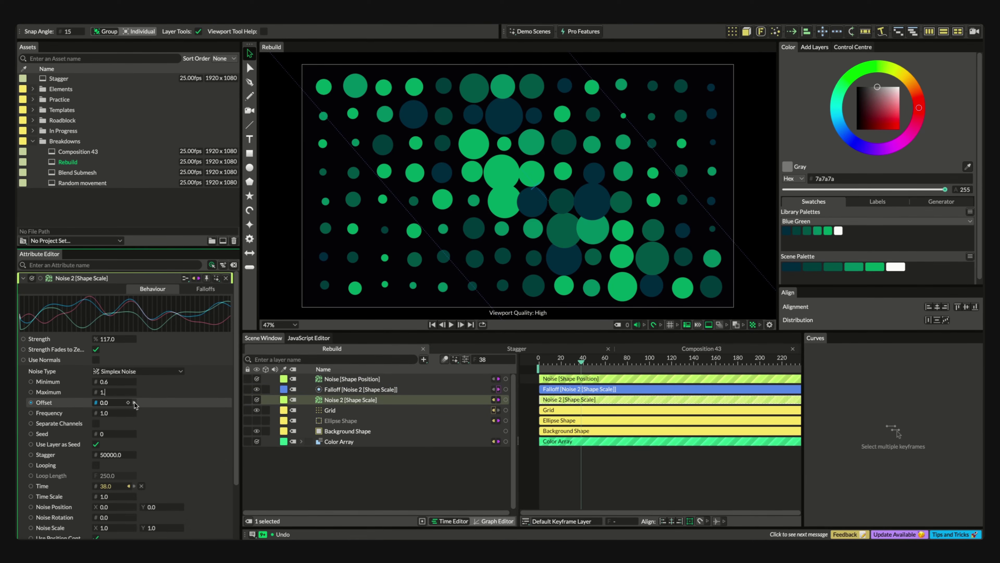
type(".8")
key("Return")
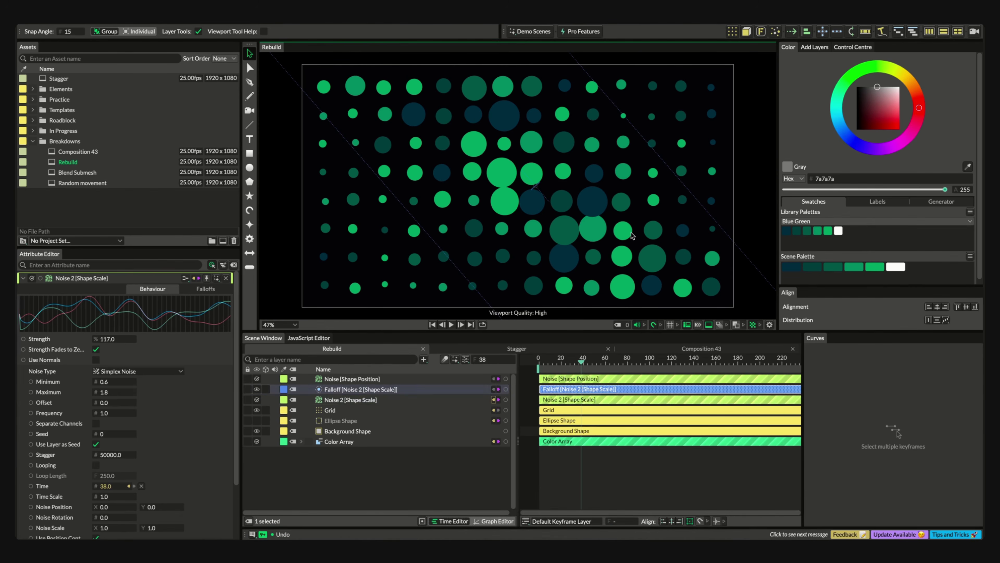
Keyframe the falloff's Position at frame 0, with the falloff moved off the composition to X -1300, Y -800.
left_click(632, 235)
left_click(381, 389)
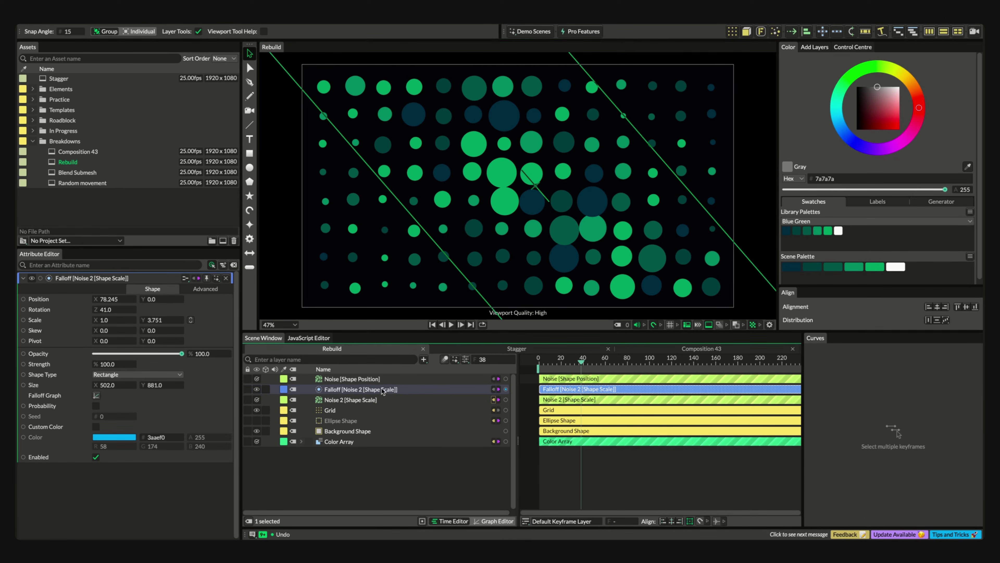
left_click_drag(549, 364, 522, 365)
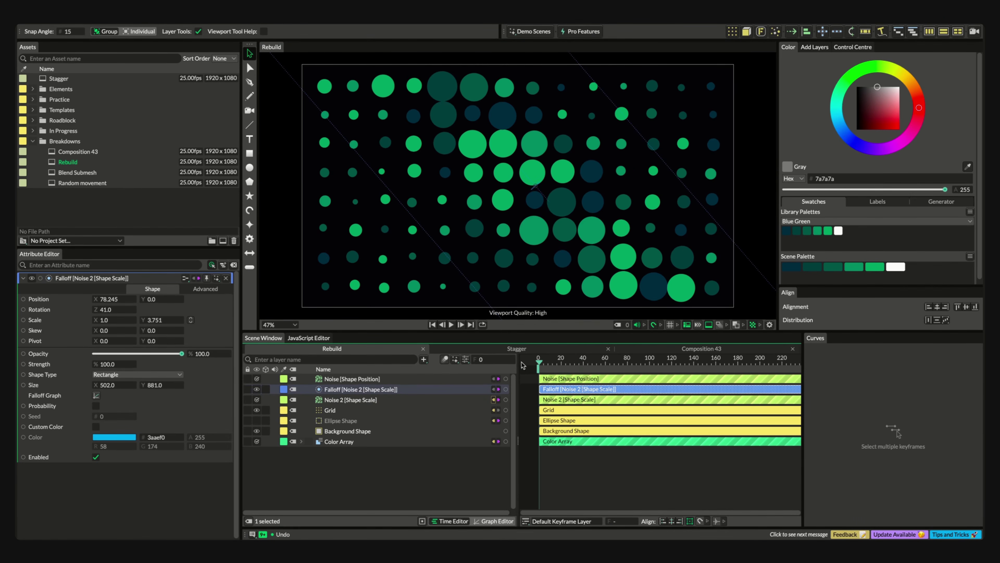
mouse_move(129, 301)
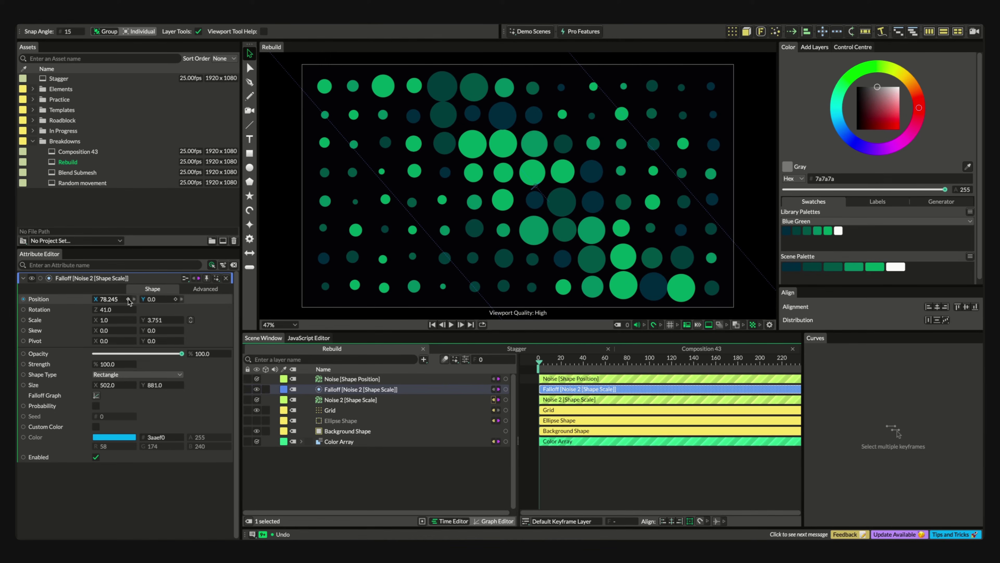
left_click(128, 299)
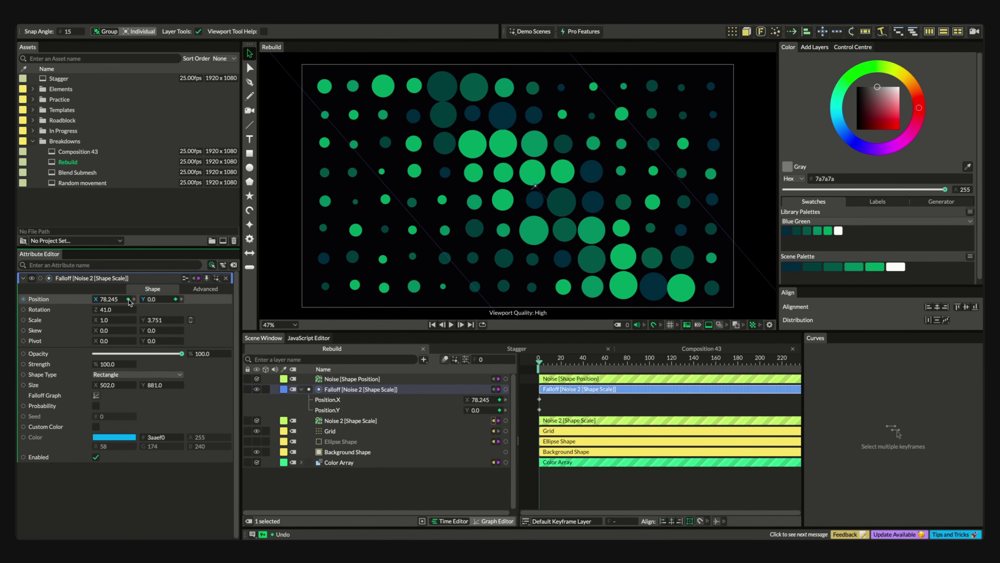
left_click_drag(586, 233, 276, 413)
At frame 80, move the falloff beyond the composition's opposite corner, to about X 1400, Y 777.
left_click_drag(583, 363, 628, 364)
scroll(594, 159, "down", 4)
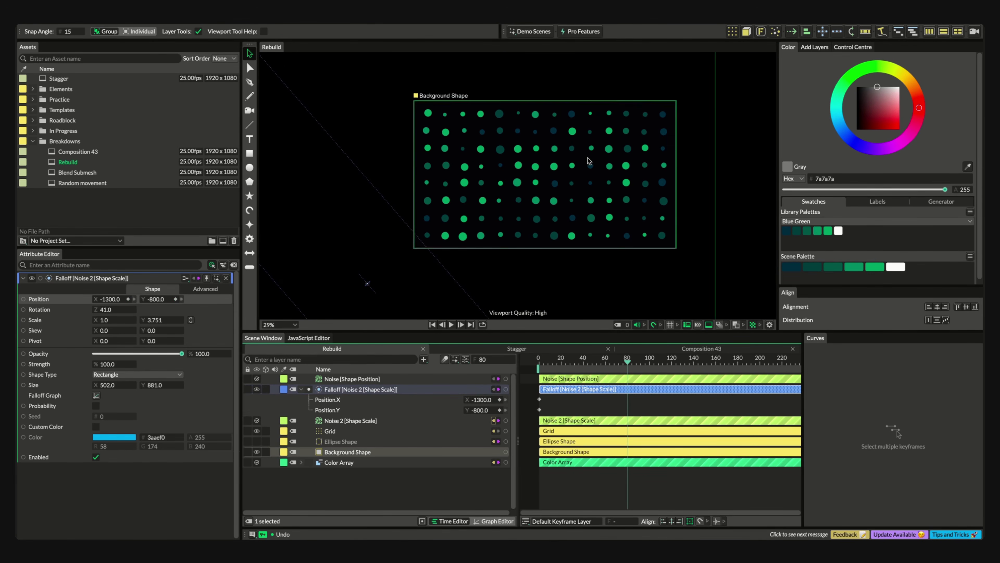
left_click_drag(369, 302, 734, 82)
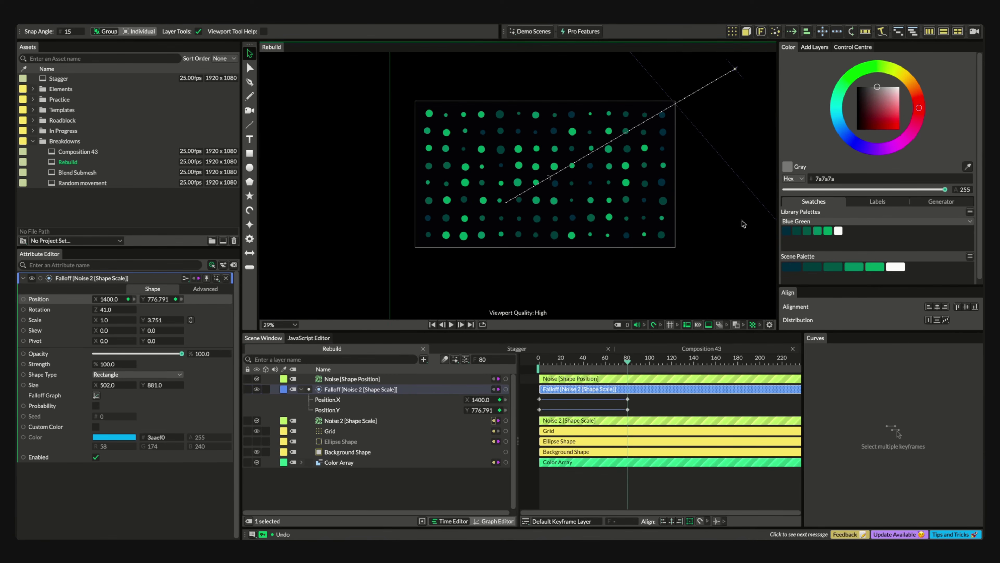
Apply Very Slow In, Very Slow Out Magic Easing to the falloff's position keyframes and preview the sweep.
left_click_drag(636, 395, 539, 419)
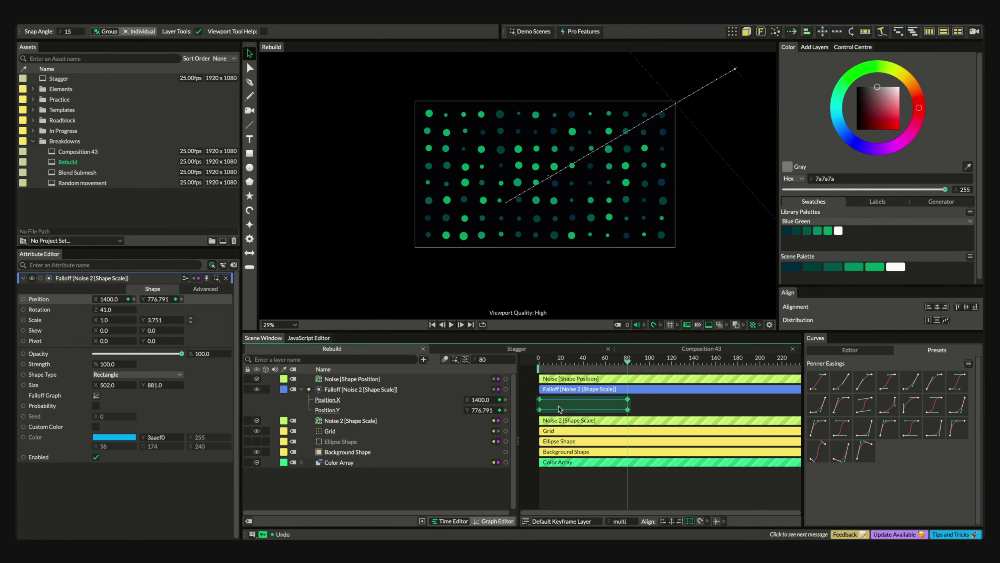
right_click(571, 406)
mouse_move(624, 289)
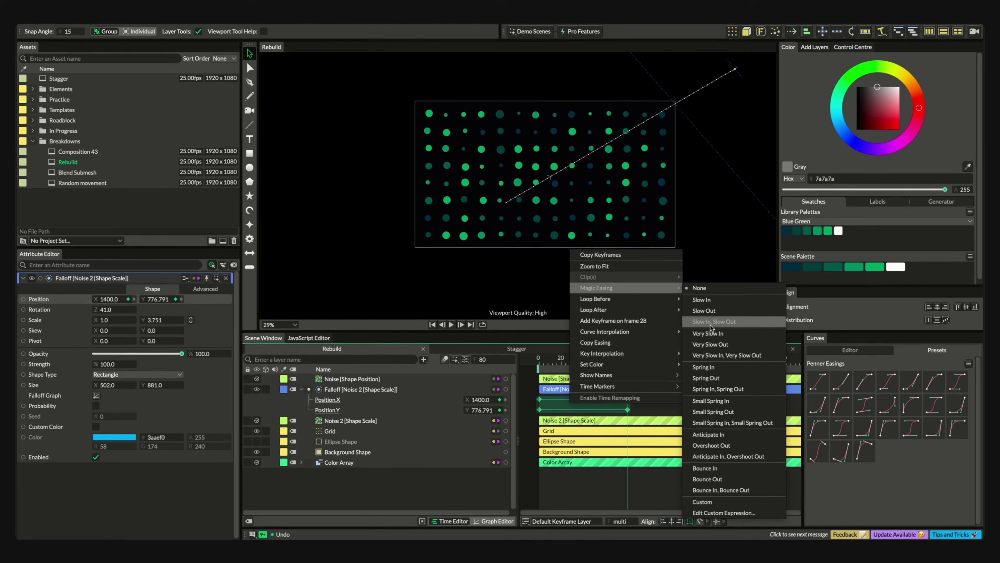
left_click(714, 349)
key("f")
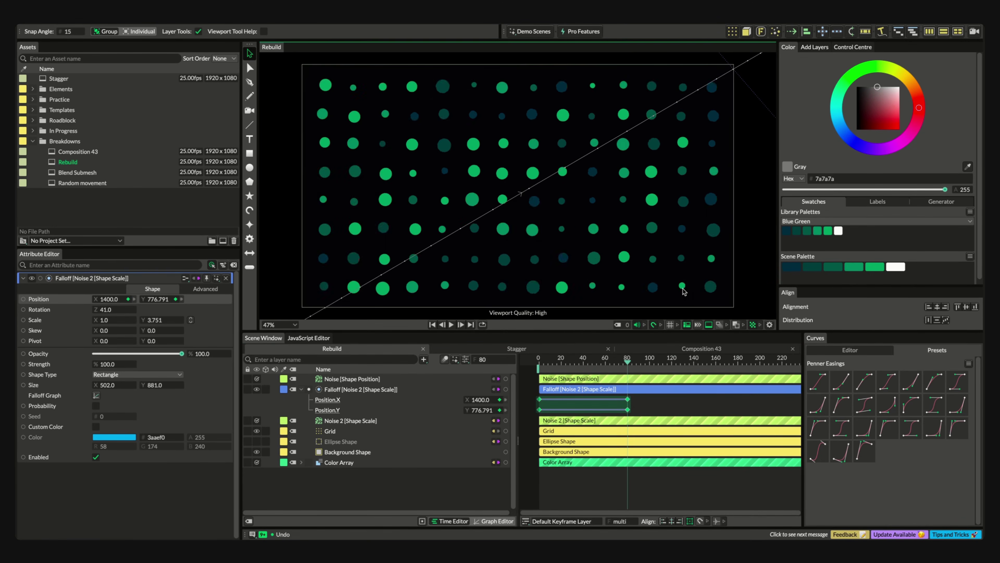
key("Escape")
key("space")
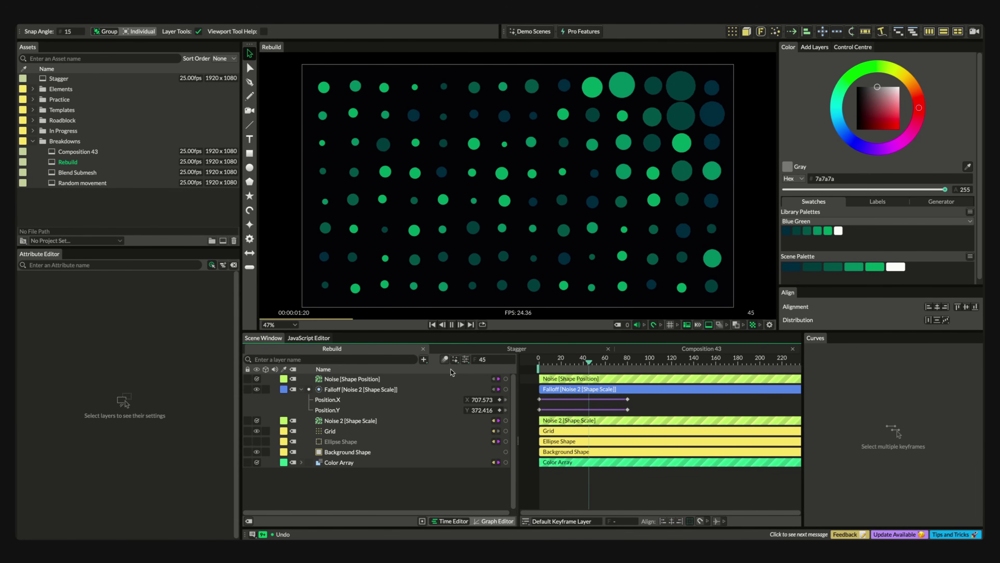
key("space")
Slow the falloff's sweep by moving its end position keyframes to about frame 122, and play it back.
left_click_drag(639, 397, 674, 405)
left_click(621, 406)
left_click(574, 364)
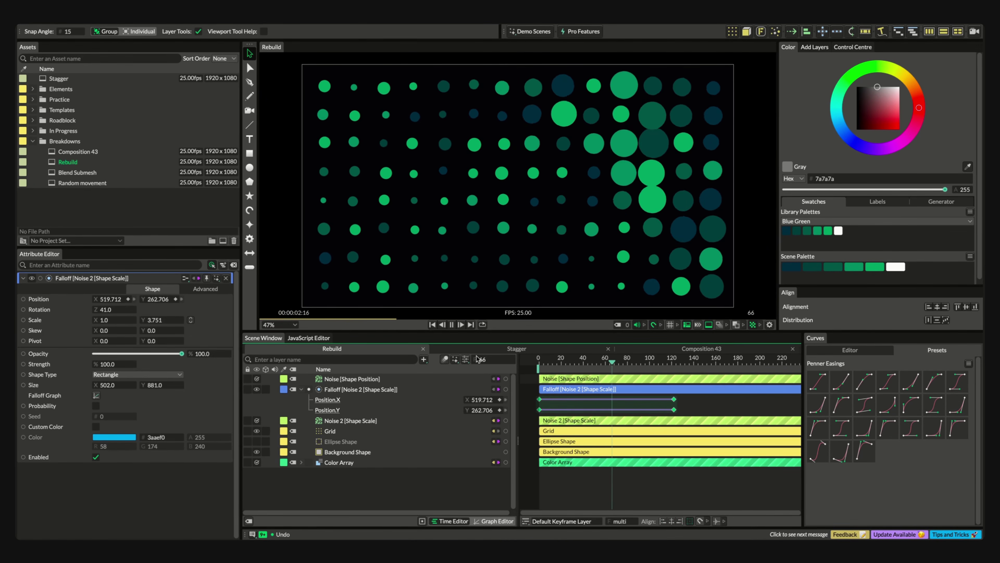
key("space")
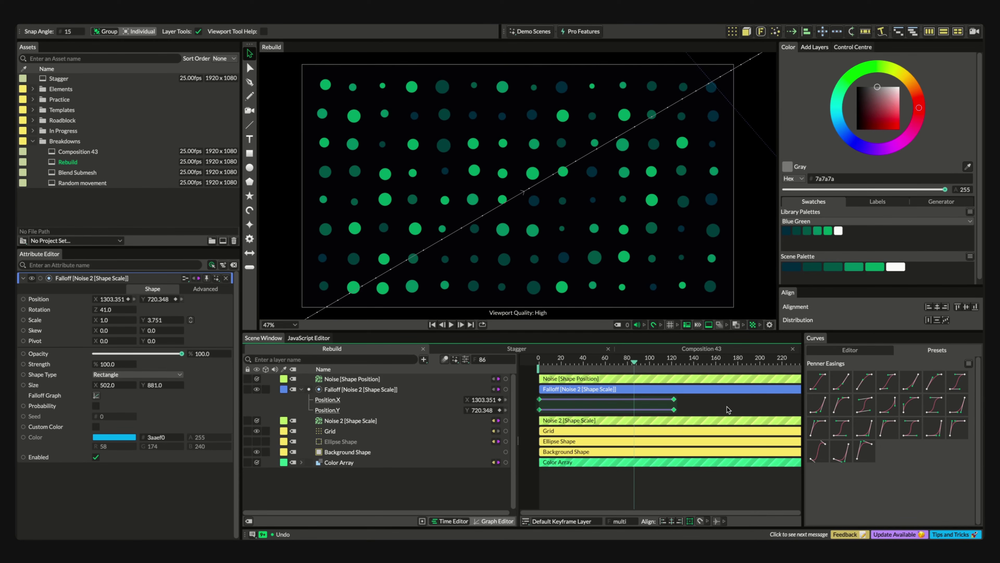
Undo the falloff and its position animation, and play the grid with only its two noise behaviours.
left_click(722, 401)
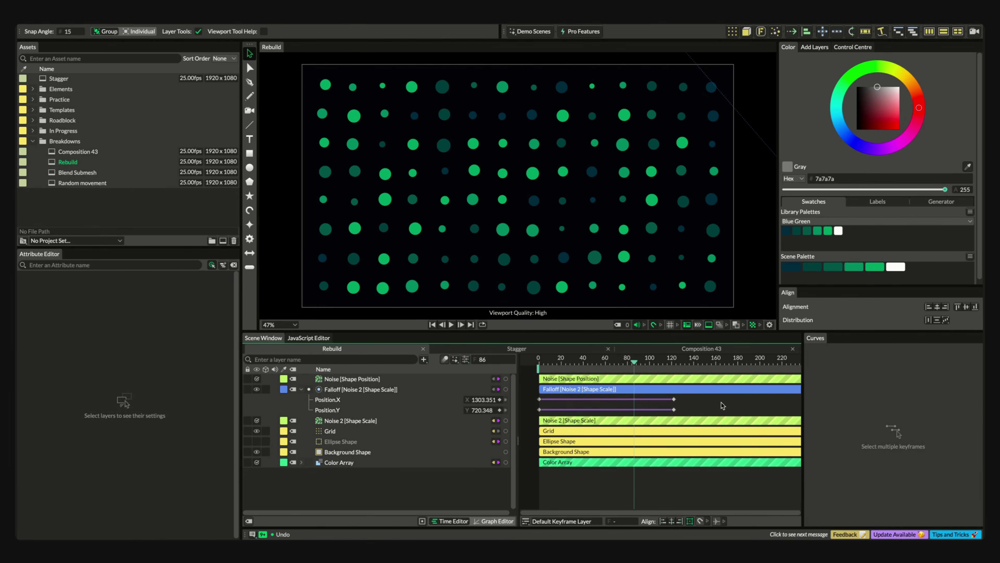
key("ctrl+z")
key("space")
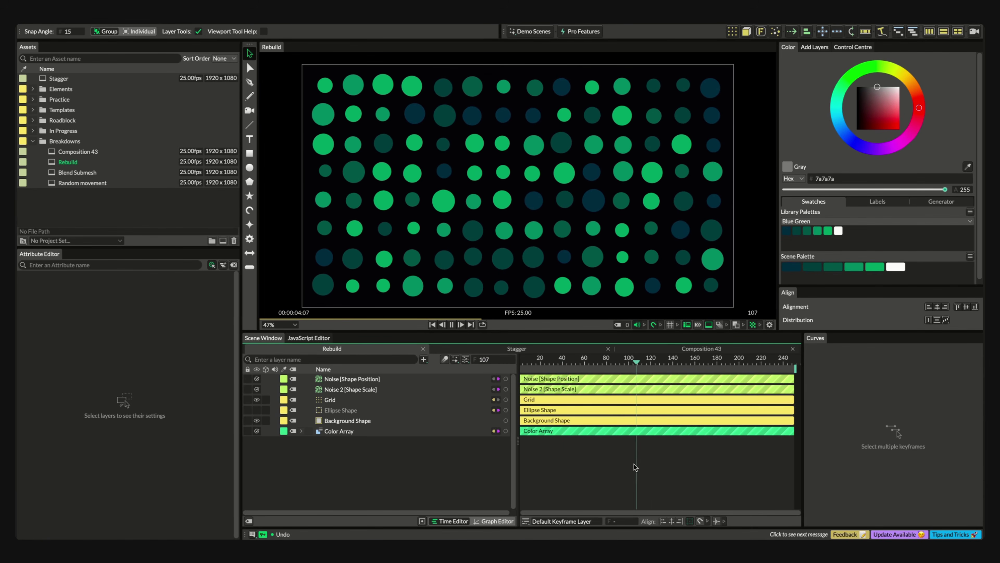
Compare the noise animation's last frames with its first frame, and check the composition's Playback Range.
left_click(363, 379)
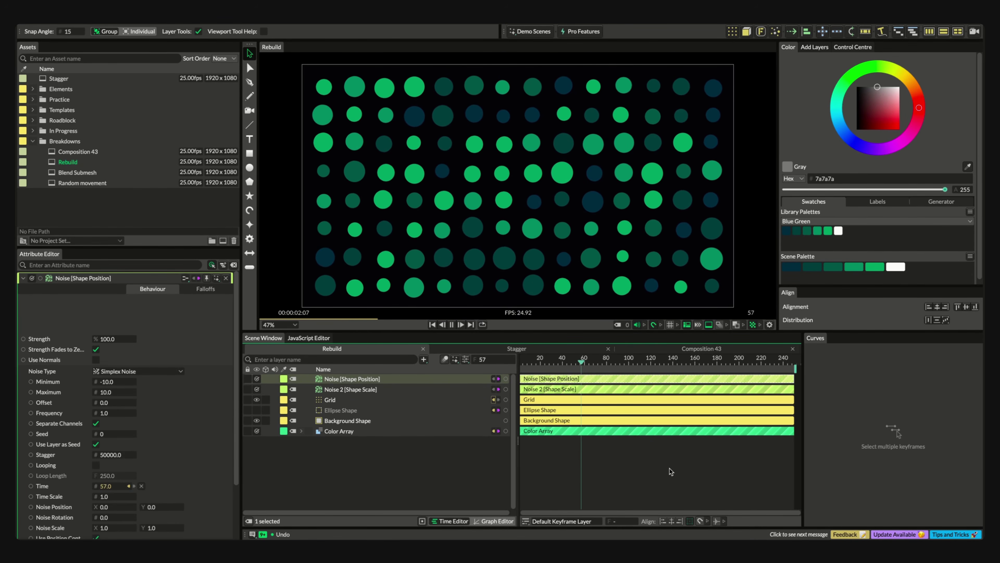
left_click(779, 361)
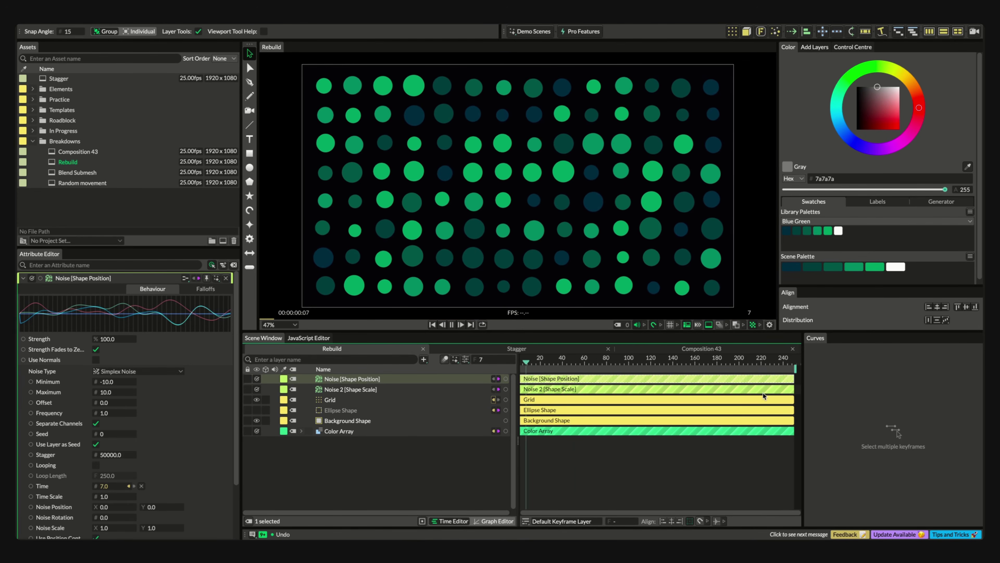
left_click(776, 360)
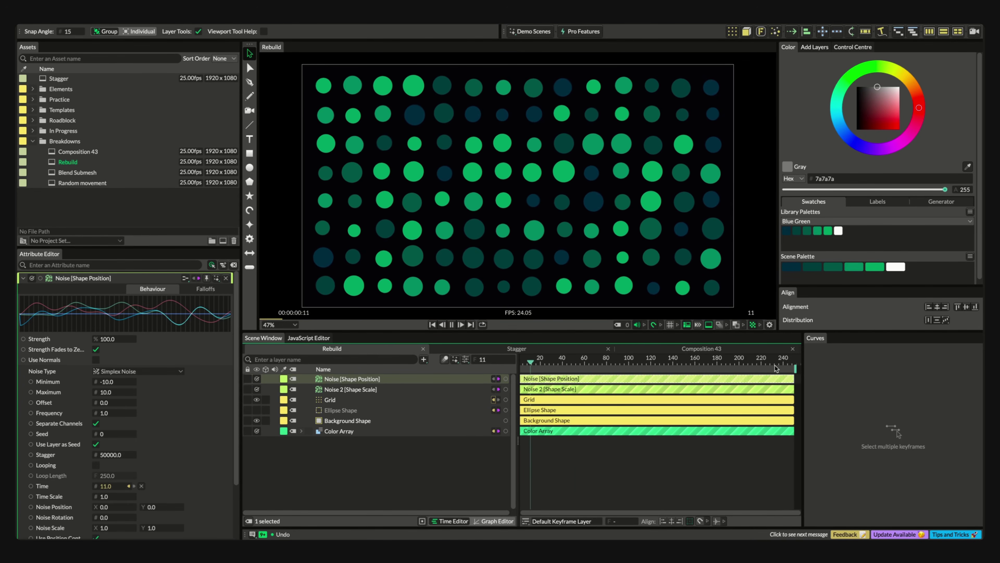
left_click(785, 360)
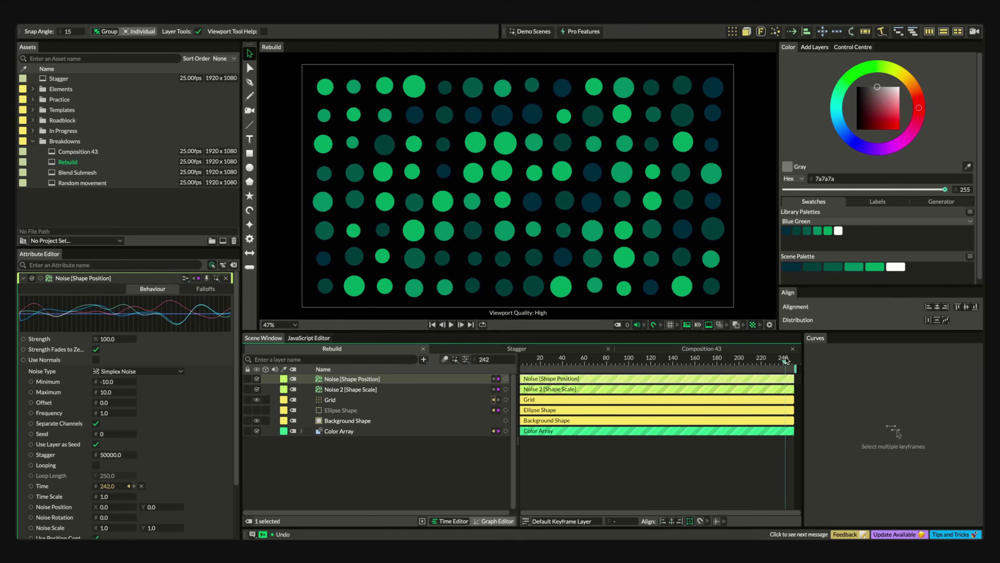
left_click_drag(786, 360, 792, 361)
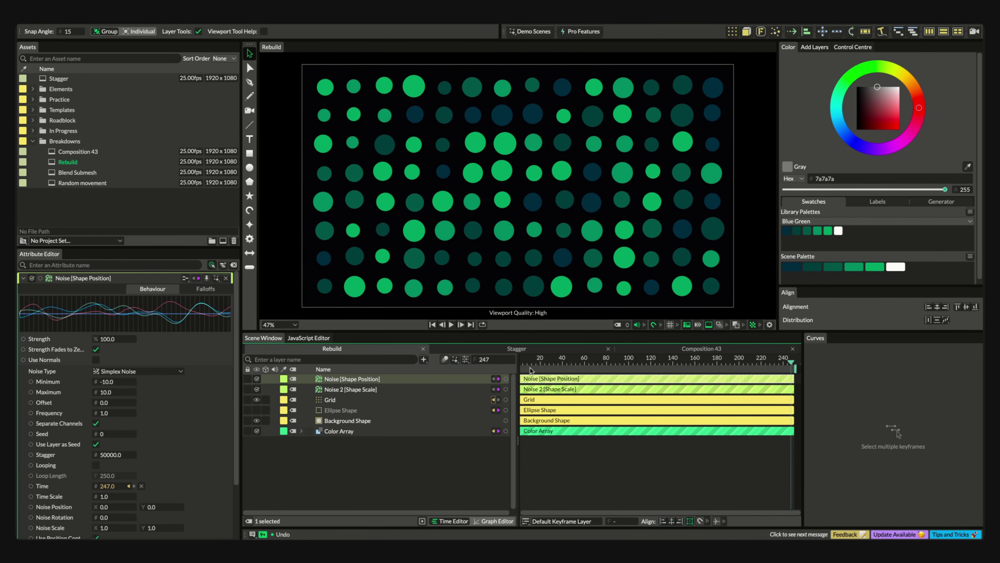
left_click(522, 360)
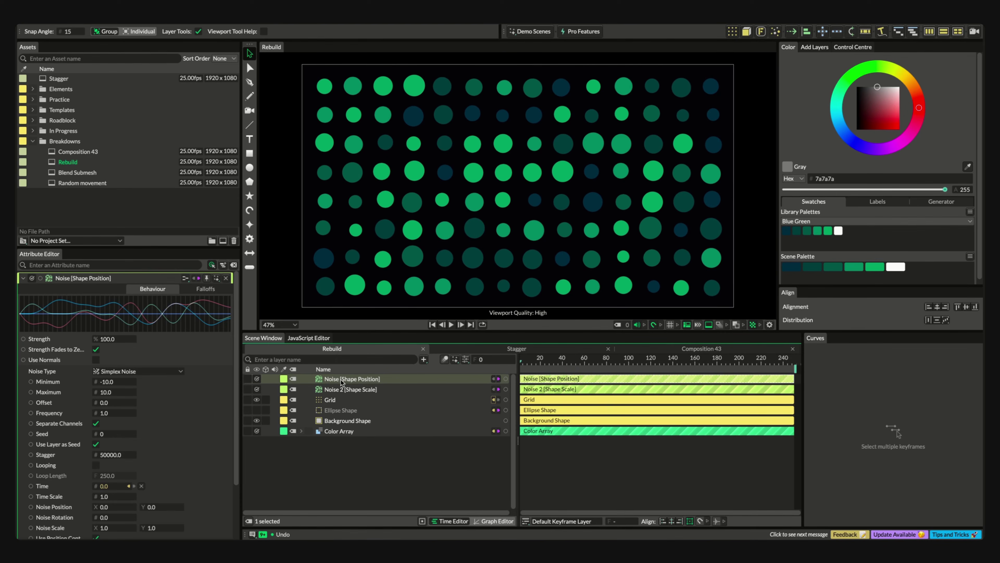
key("ctrl+k")
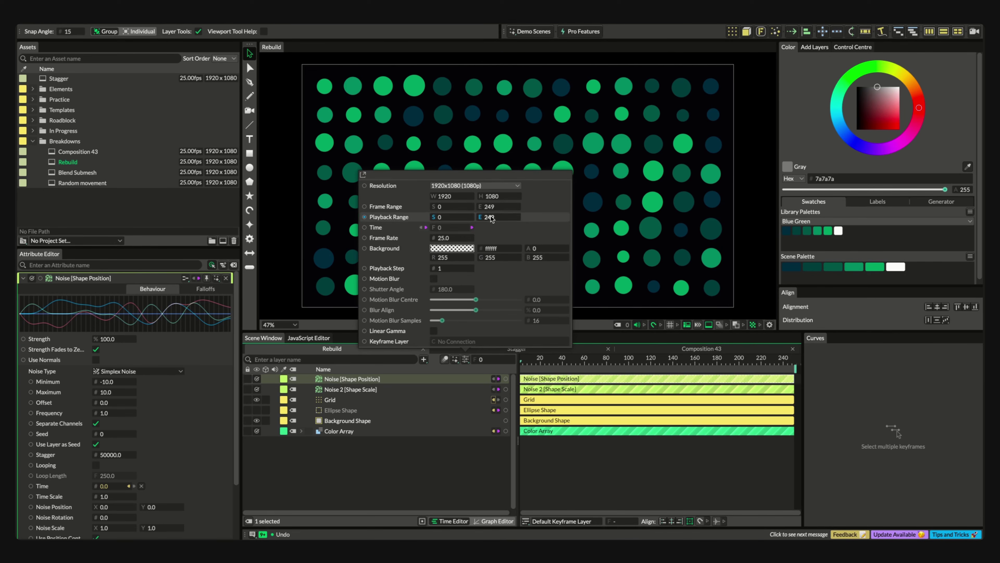
left_click(409, 459)
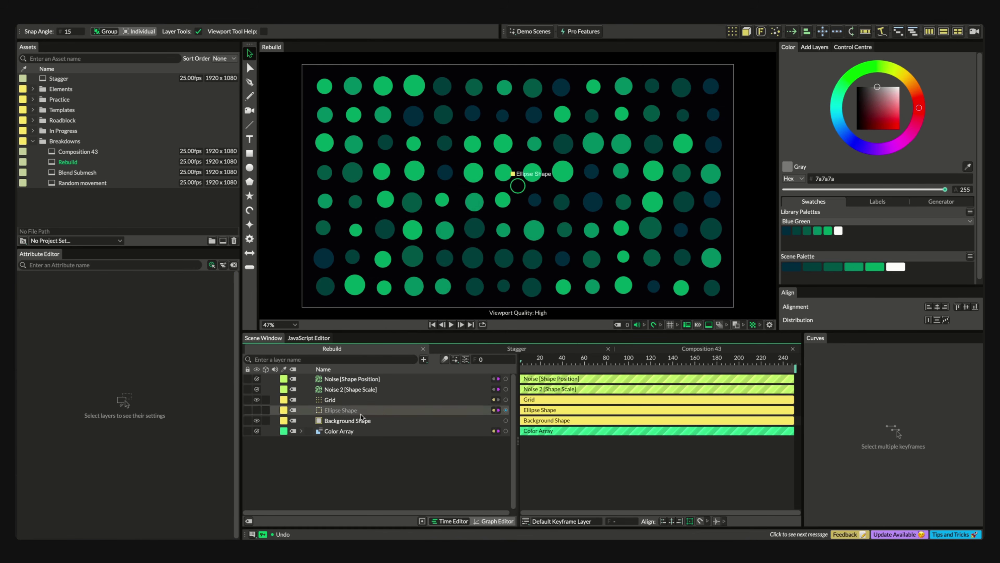
Enable Looping with a Loop Length of 249 on both the Shape Position and Shape Scale noises, and preview the animation.
left_click(359, 379)
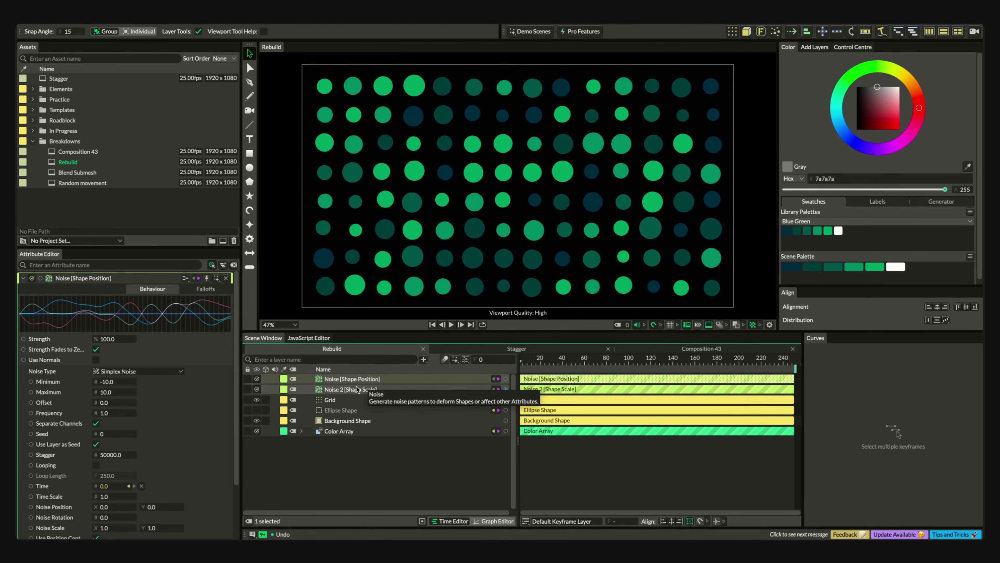
left_click(96, 465)
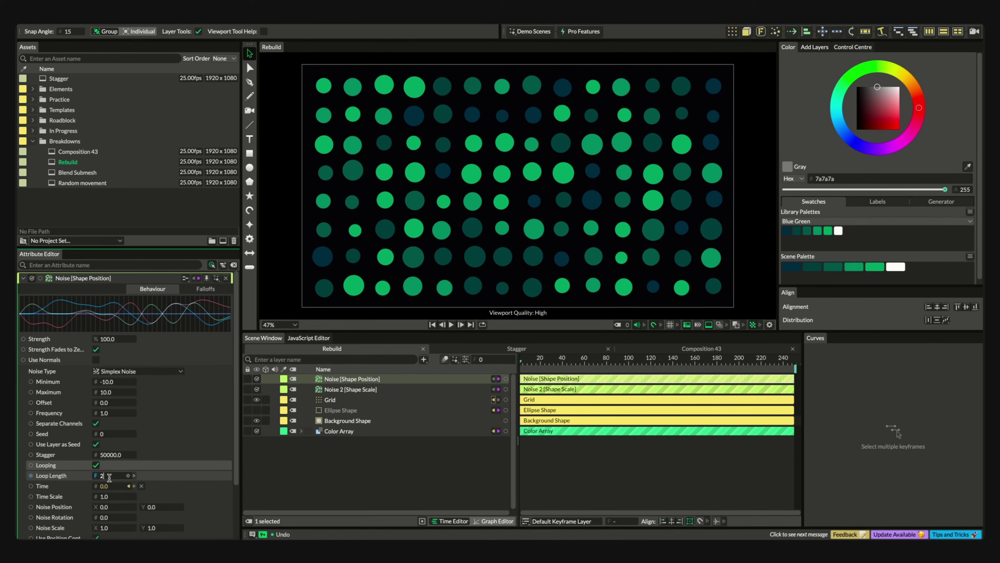
left_click(402, 479)
left_click(379, 390)
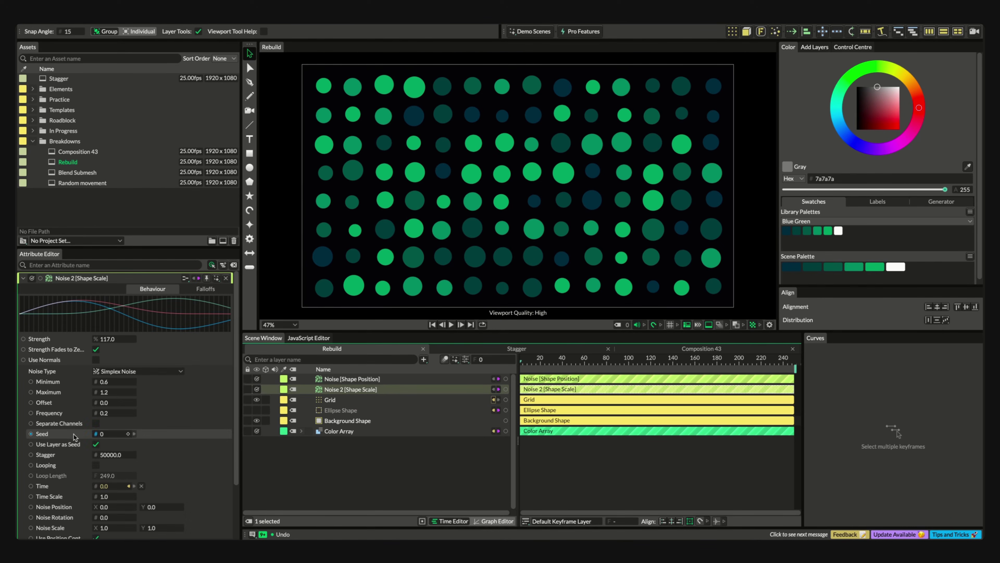
left_click(96, 465)
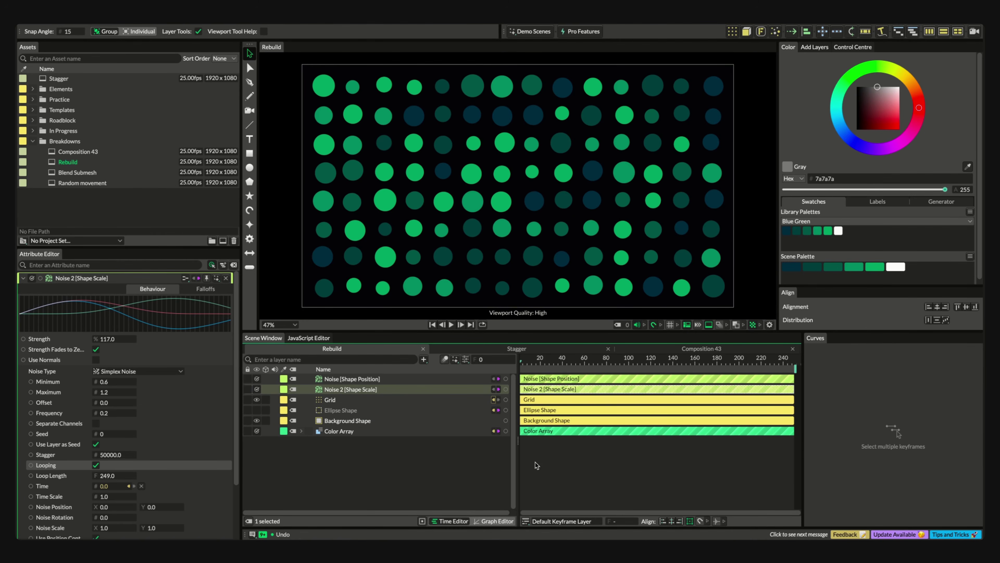
left_click(444, 455)
left_click(428, 386)
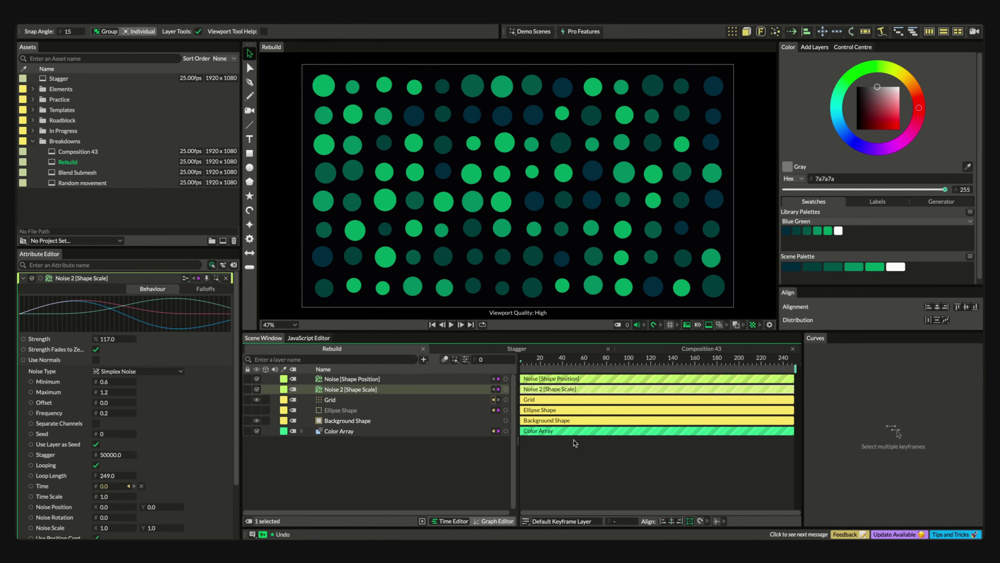
key("space")
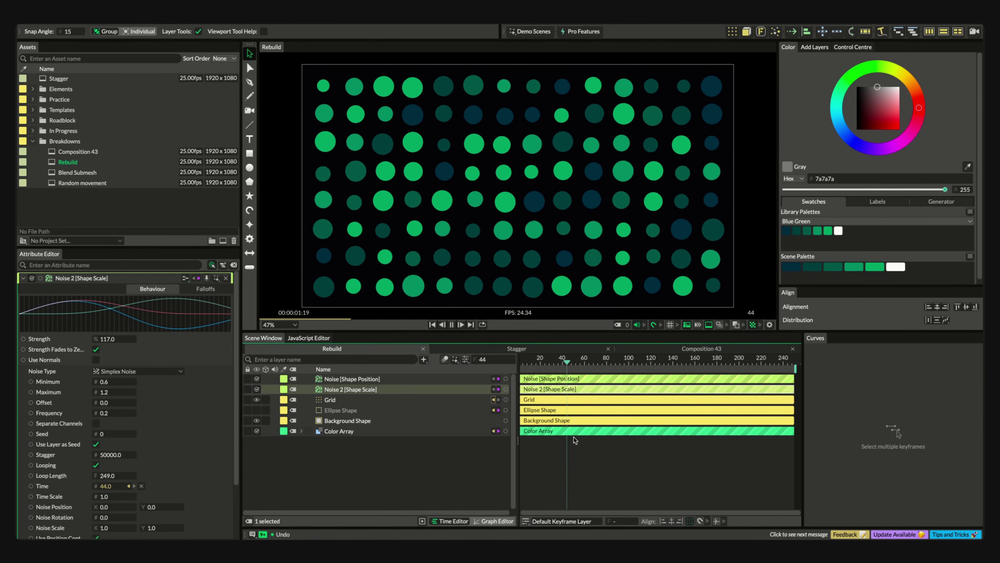
key("space")
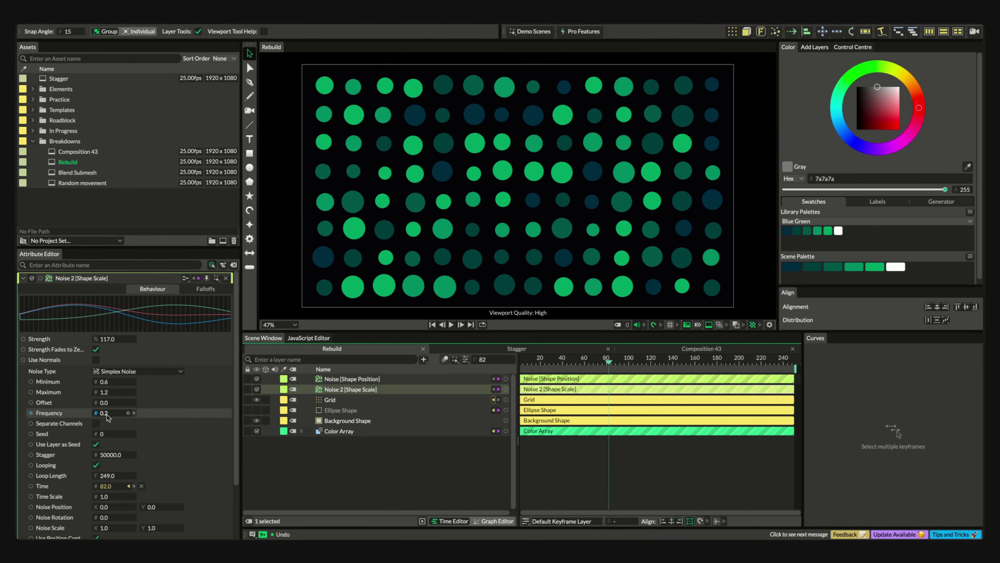
Set the Shape Position noise's Frequency to 0.2 and play the animation across its loop point.
left_click(413, 379)
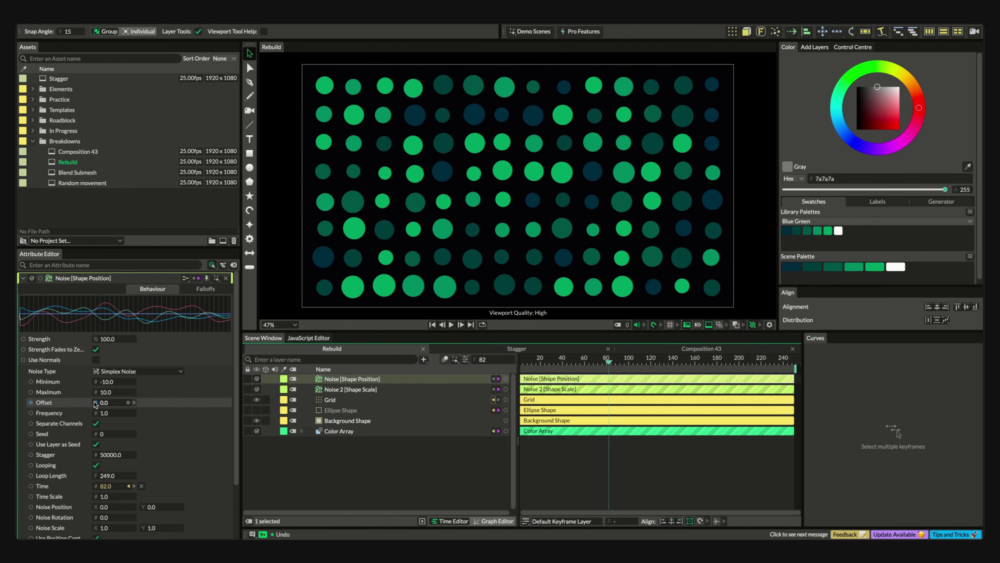
left_click(114, 415)
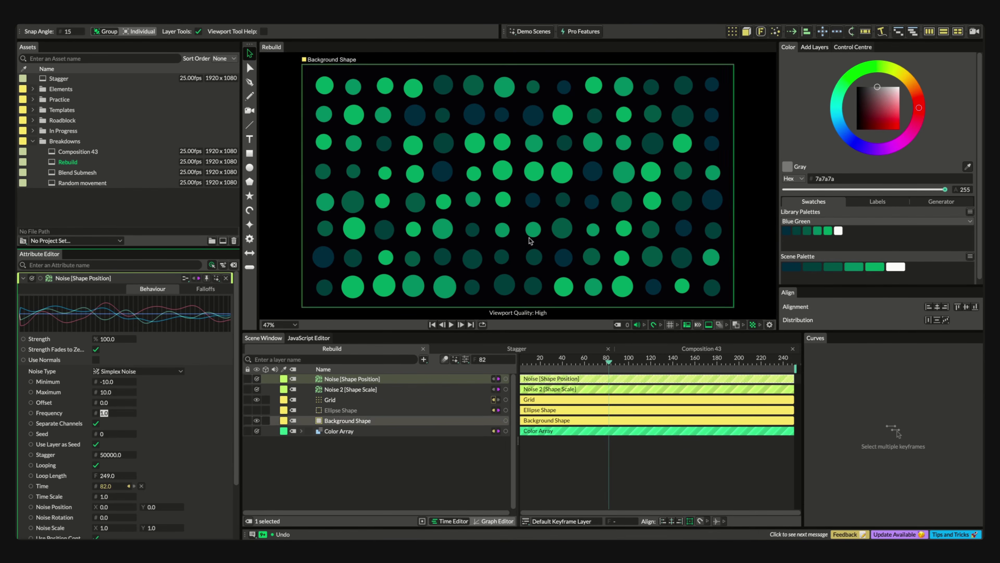
type("0.2")
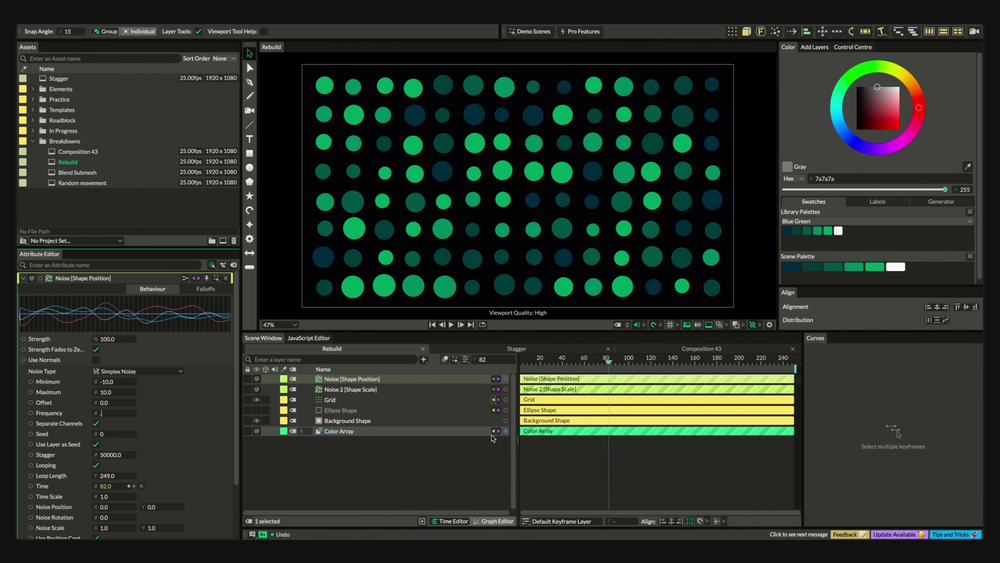
key("Return")
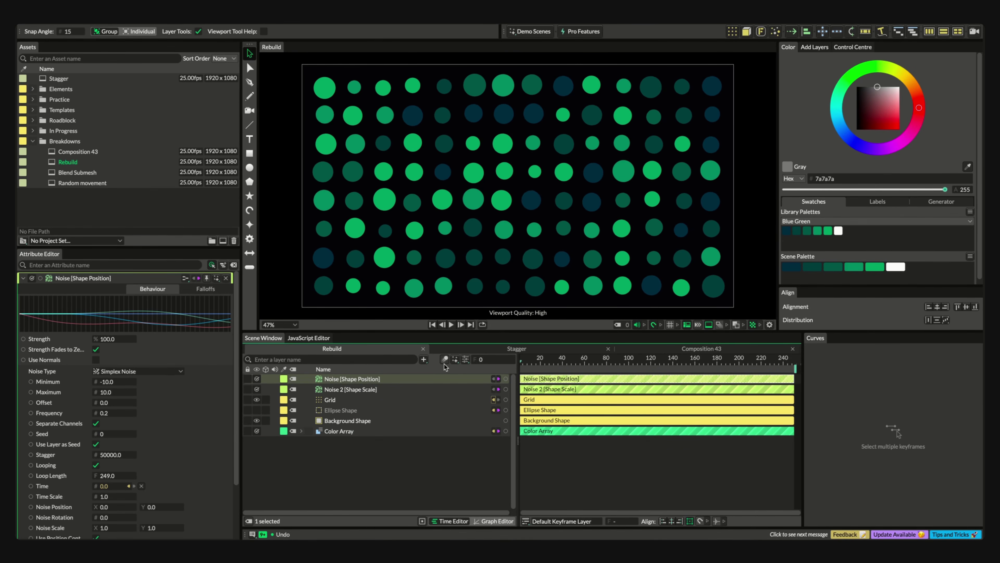
key("space")
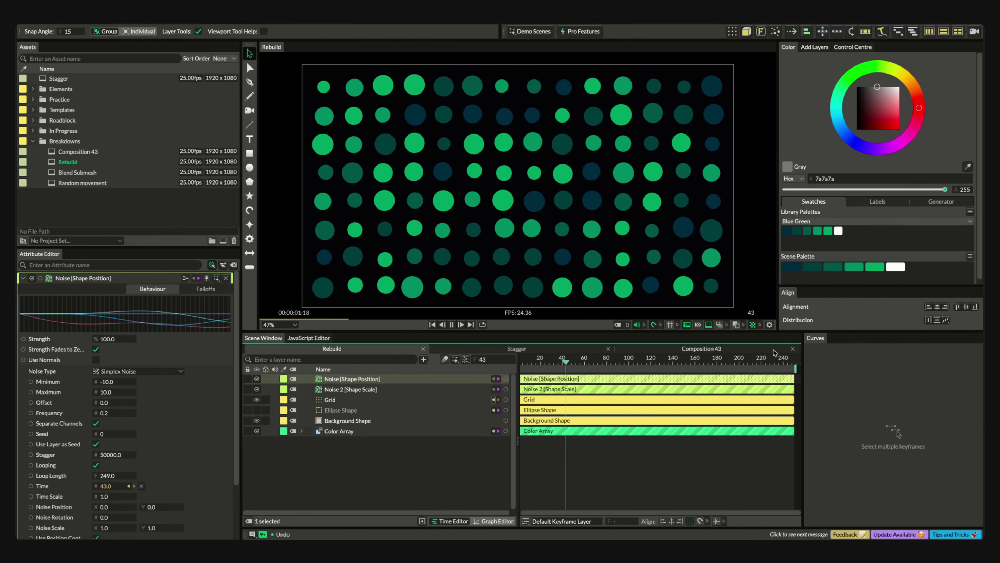
left_click(779, 360)
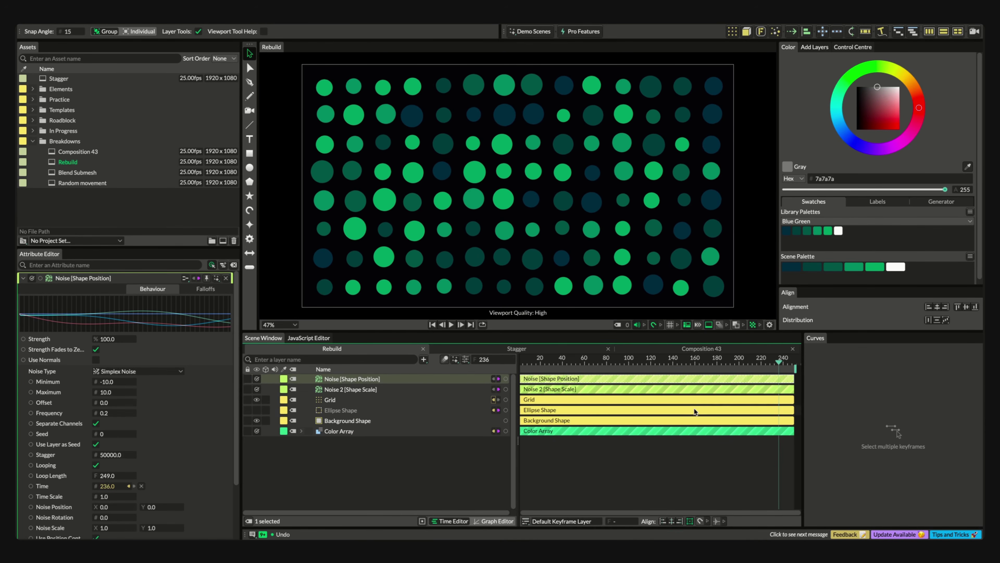
key("space")
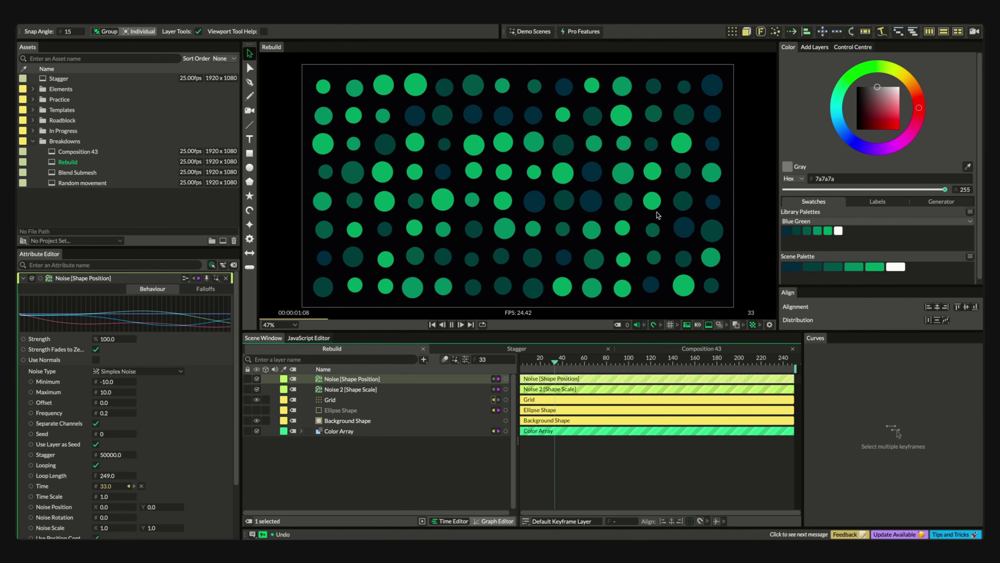